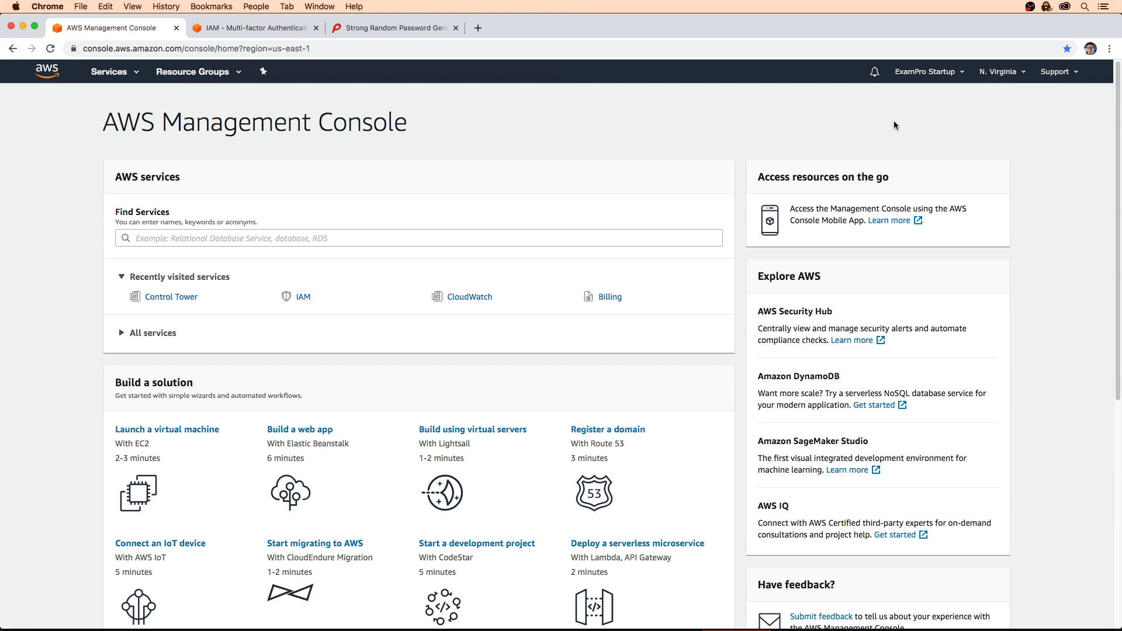
# Step: Find AWS Organizations by searching 'org' and create a new organization
pyautogui.click(169, 297)
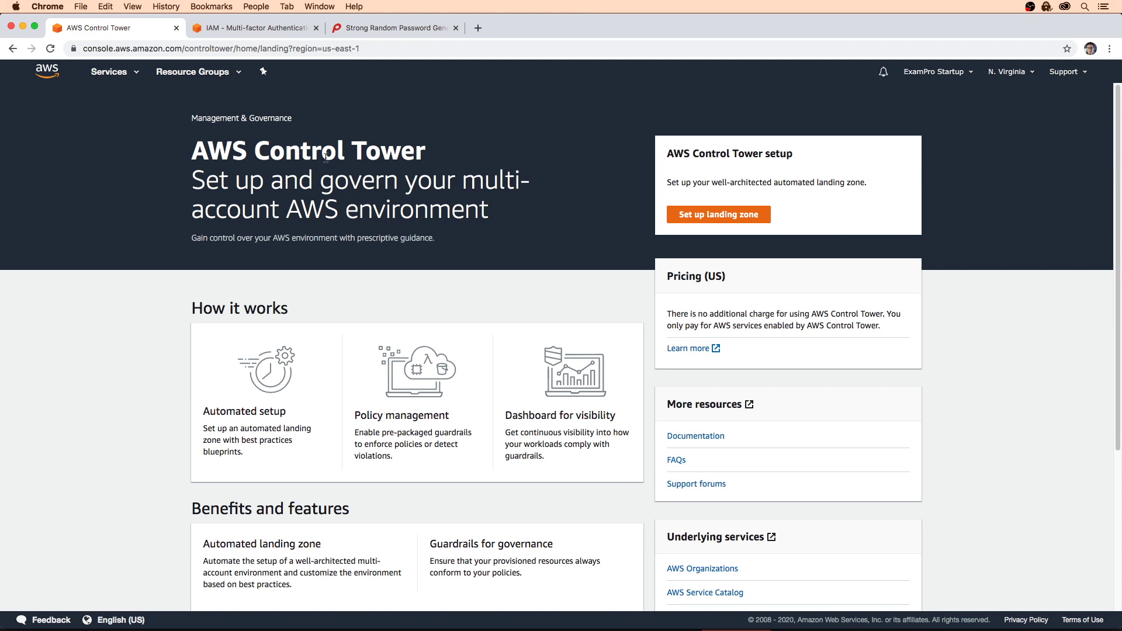
pyautogui.click(48, 75)
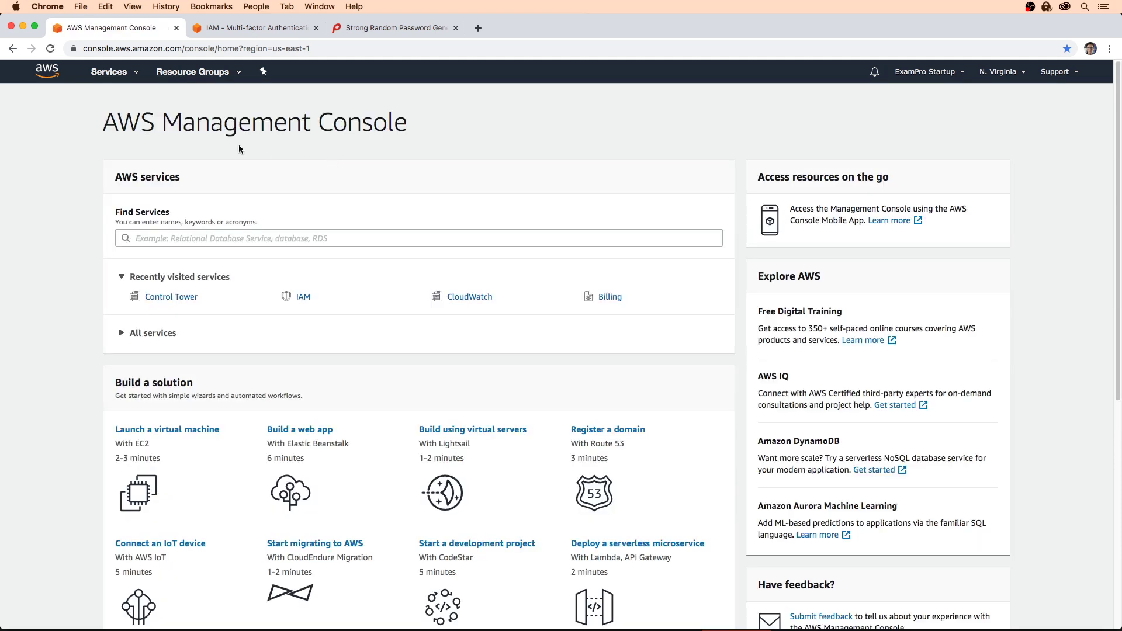
pyautogui.click(130, 78)
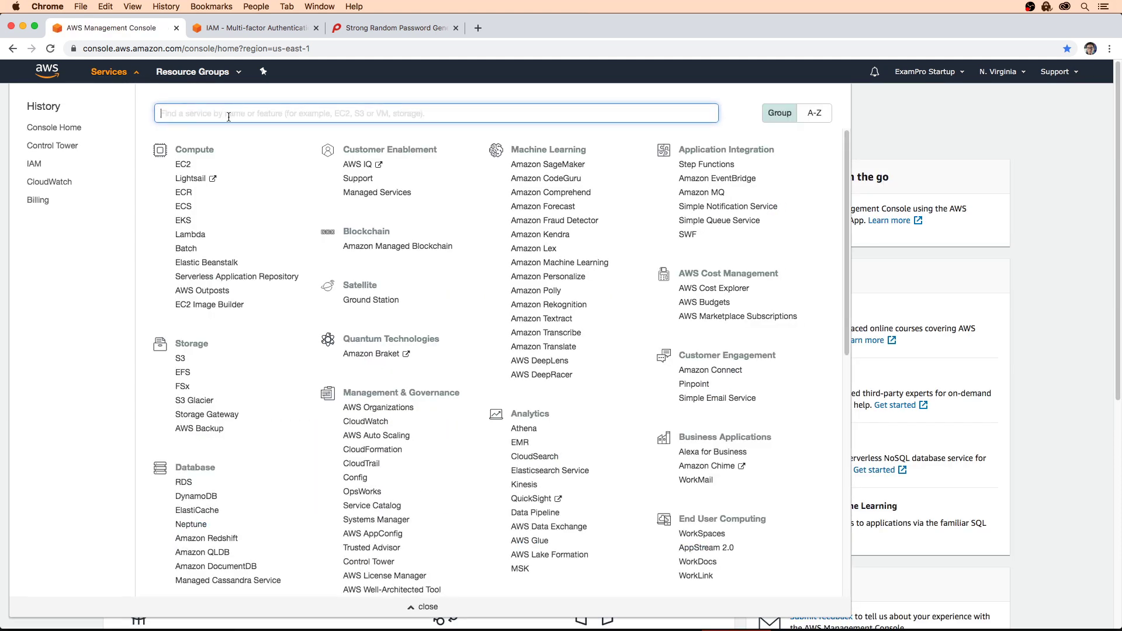
pyautogui.write('org')
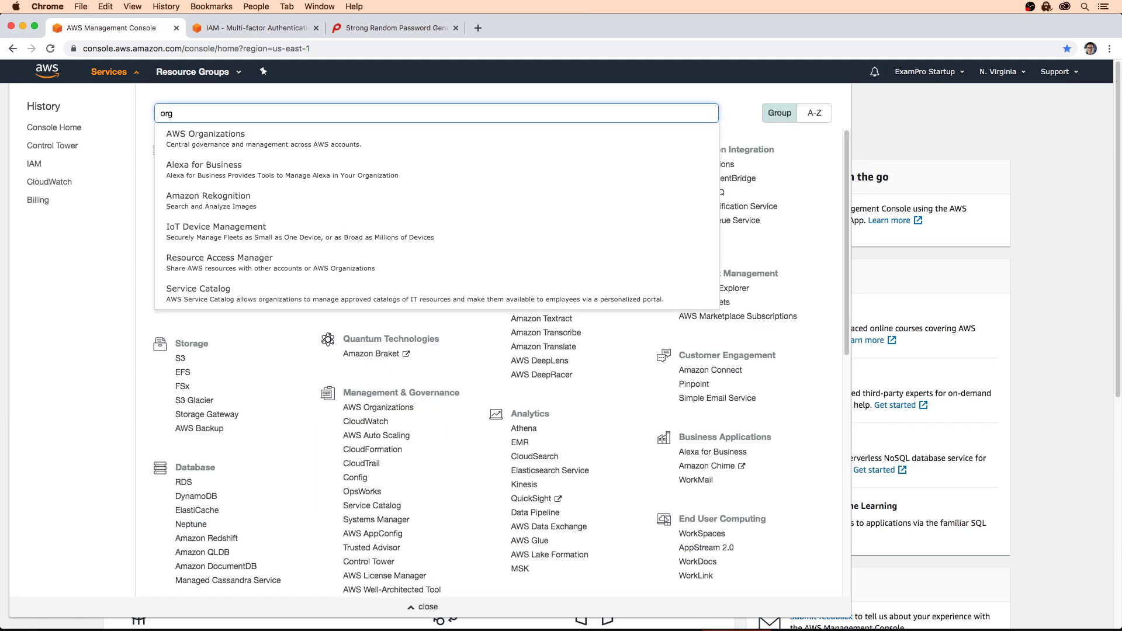
pyautogui.click(241, 135)
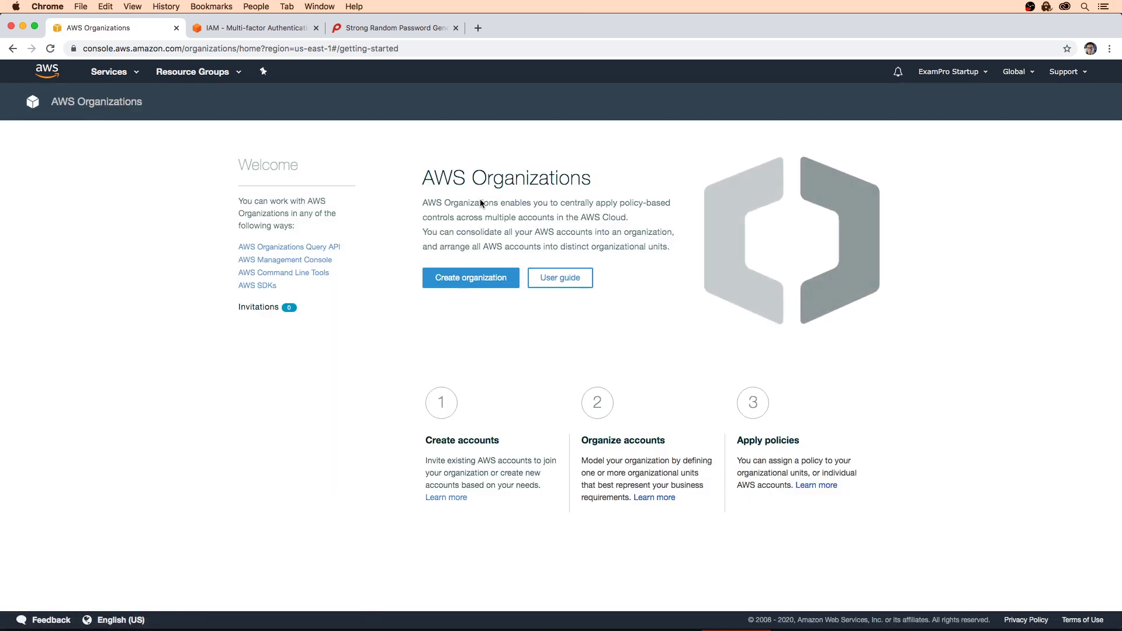
pyautogui.click(471, 277)
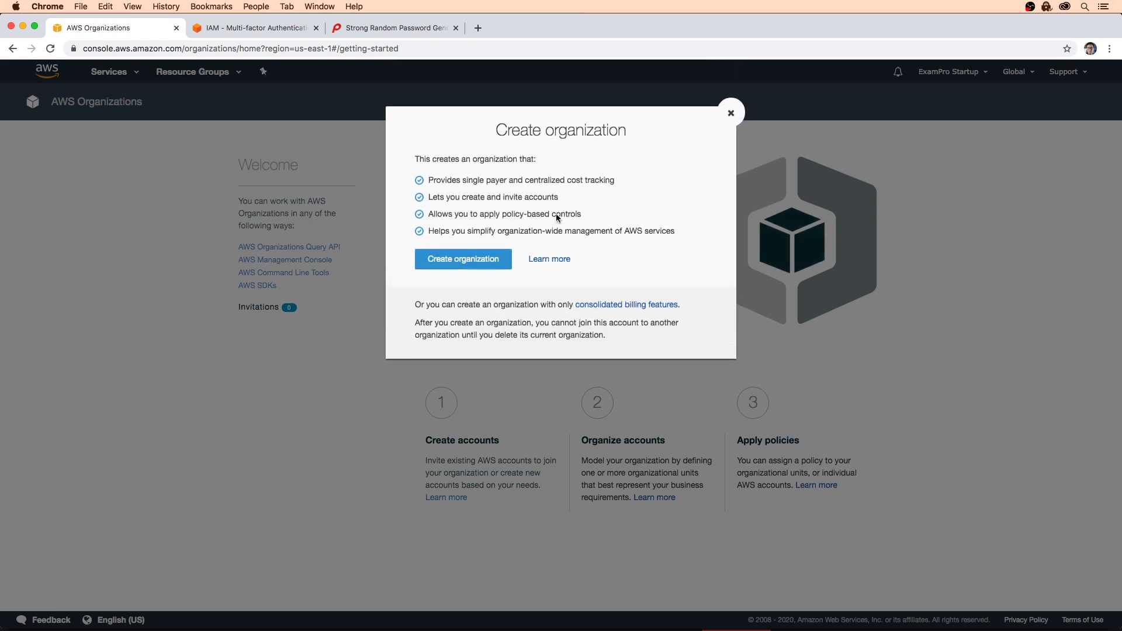
pyautogui.click(456, 258)
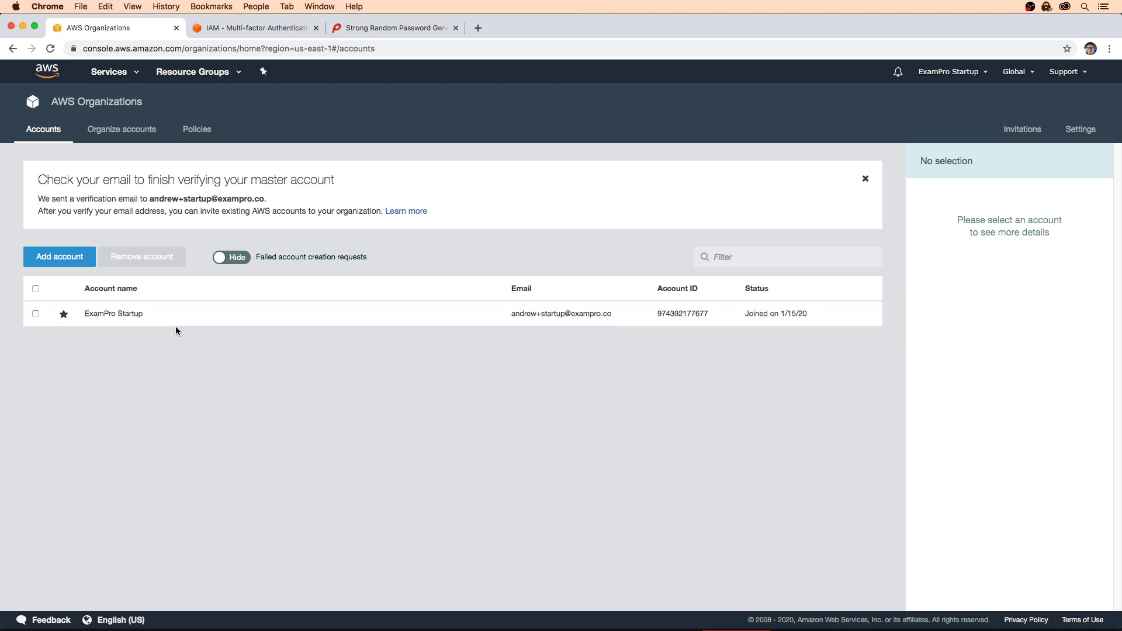
# Step: Create a new member account with the owner's full name and the dev e-mail address
pyautogui.click(84, 266)
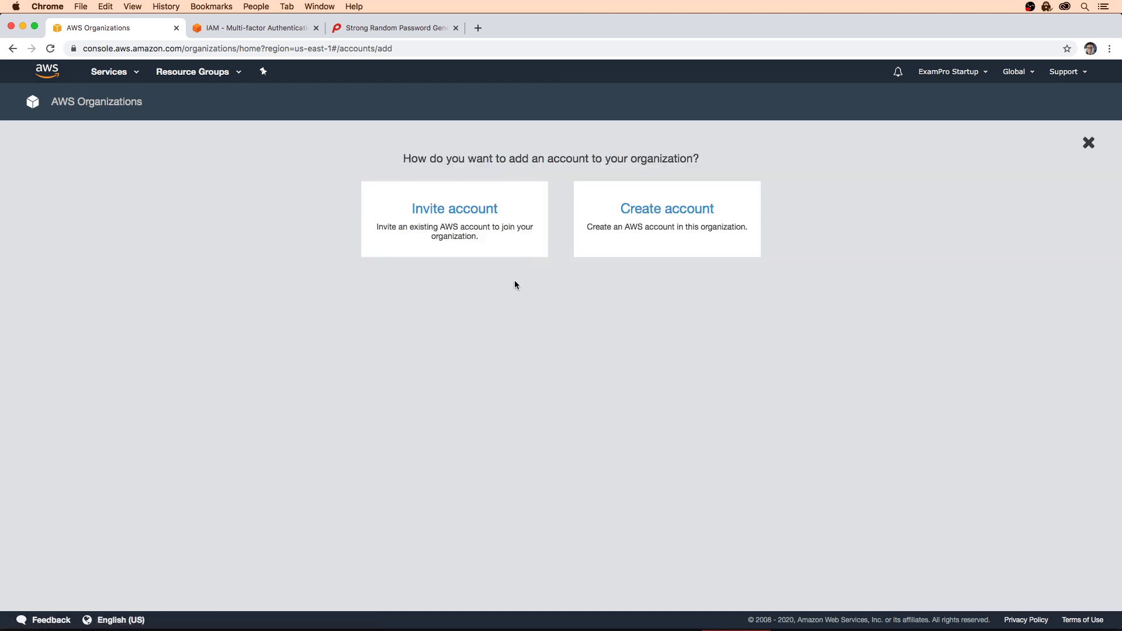
pyautogui.click(658, 228)
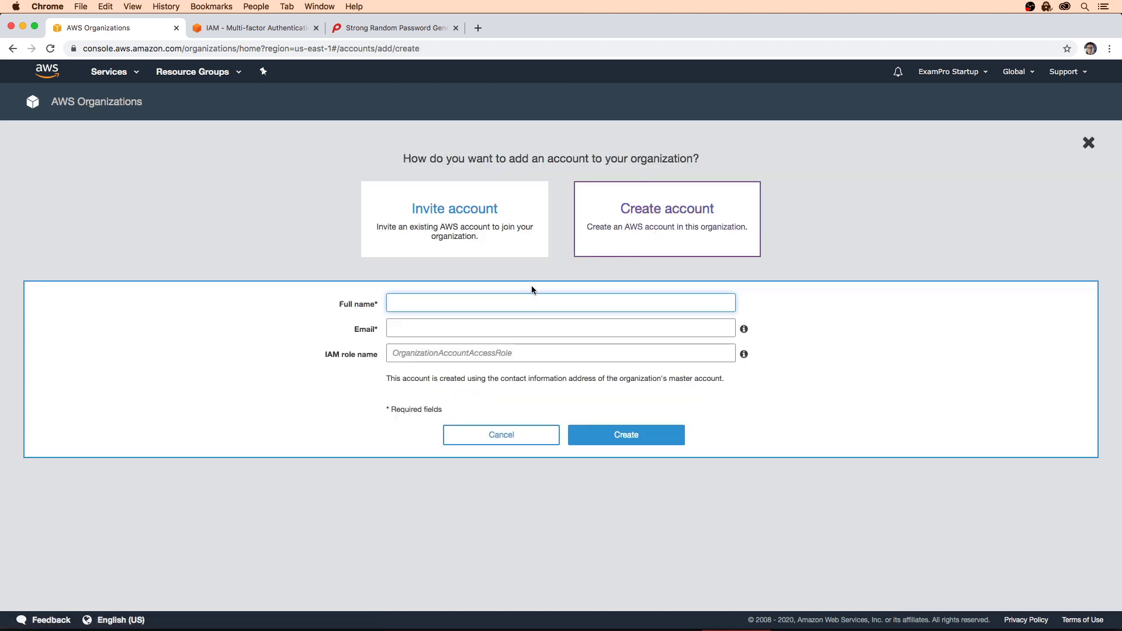
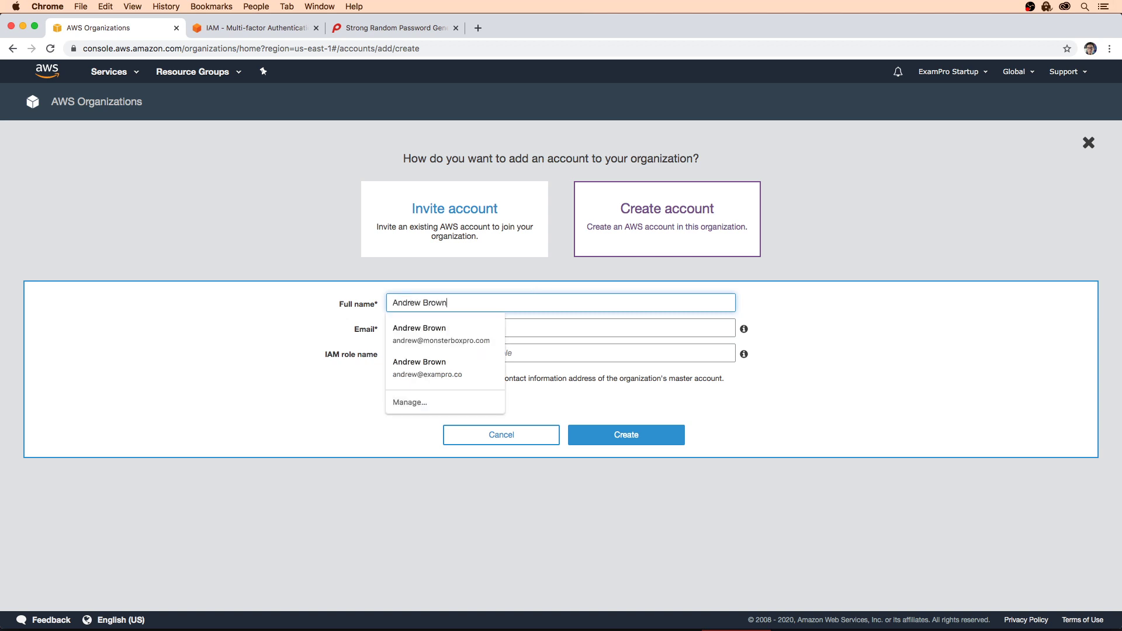
pyautogui.click(393, 328)
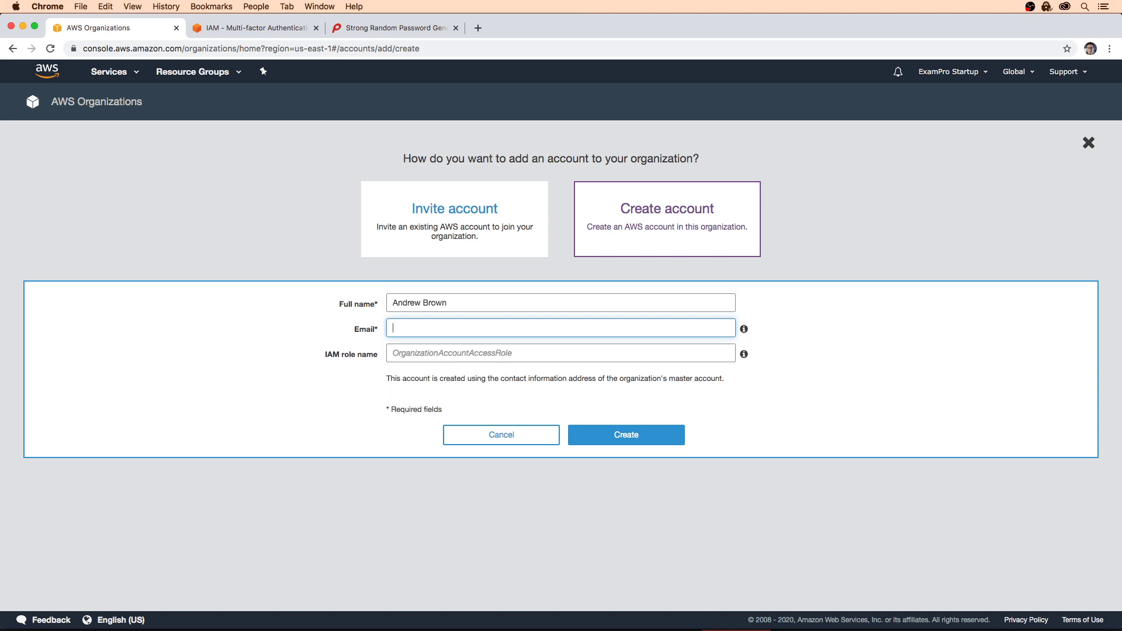
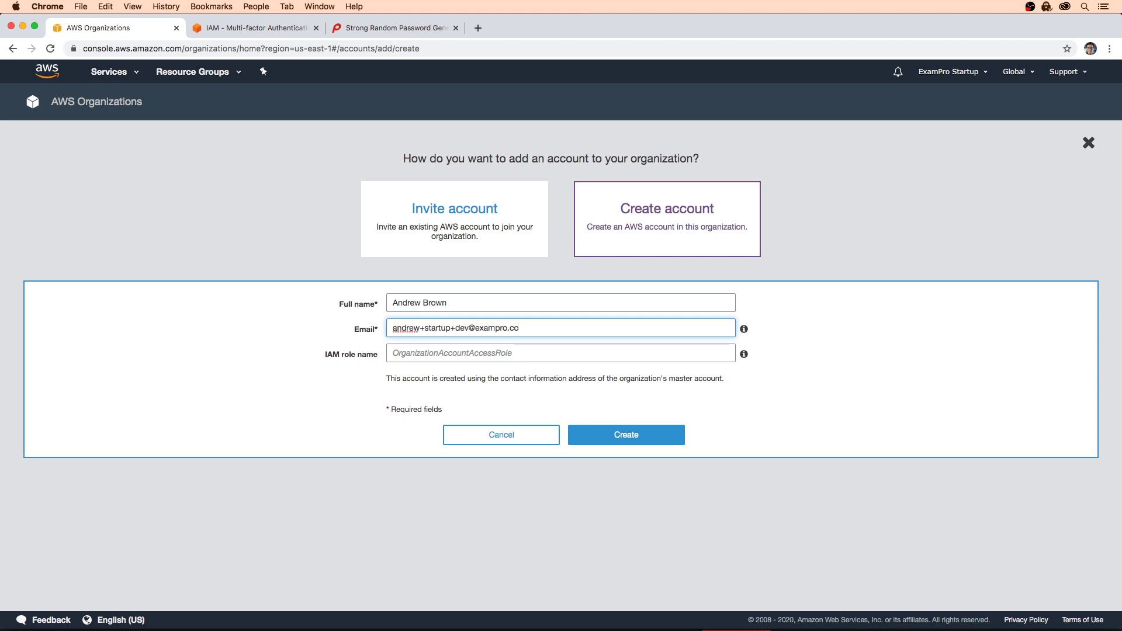
pyautogui.click(807, 330)
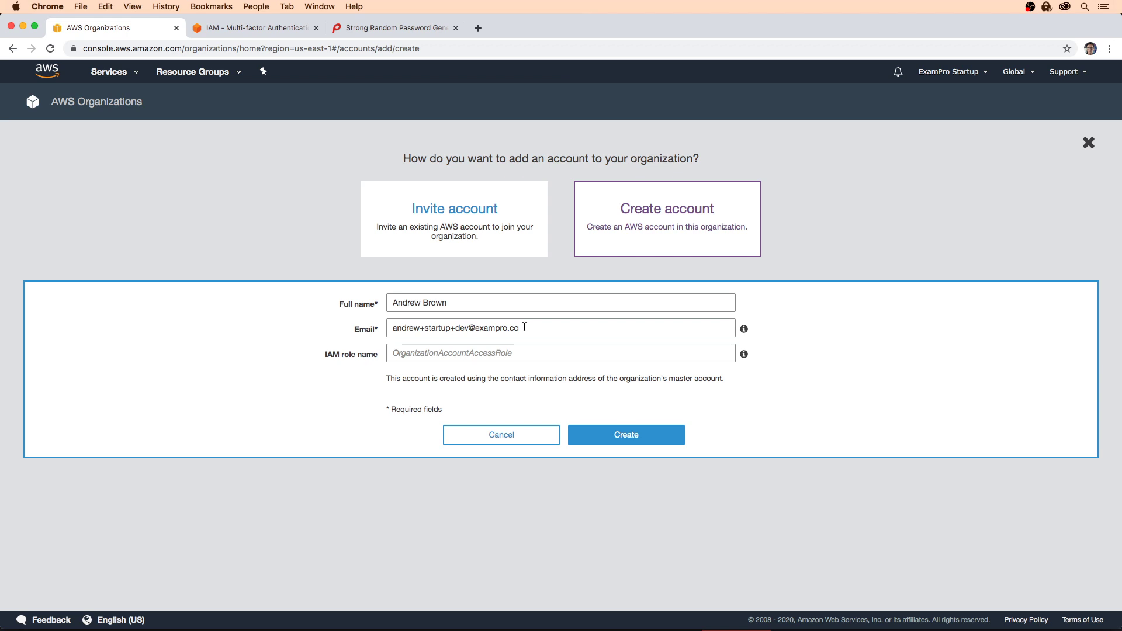
pyautogui.click(620, 433)
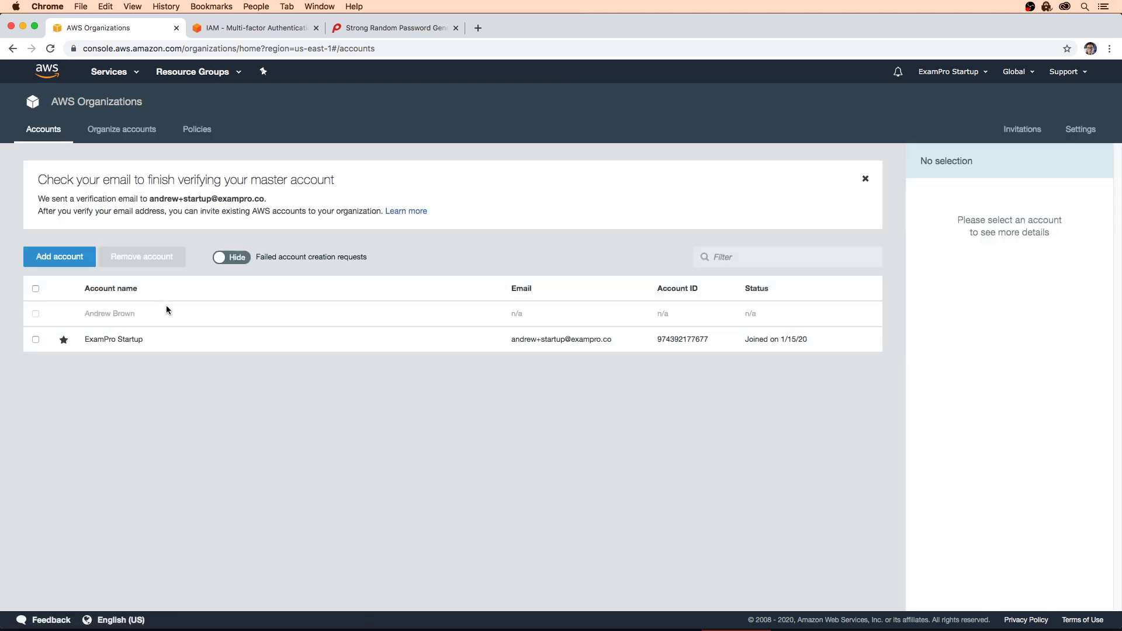
# Step: Create a second member account with the owner's full name and the prod e-mail address
pyautogui.click(58, 256)
pyautogui.click(625, 231)
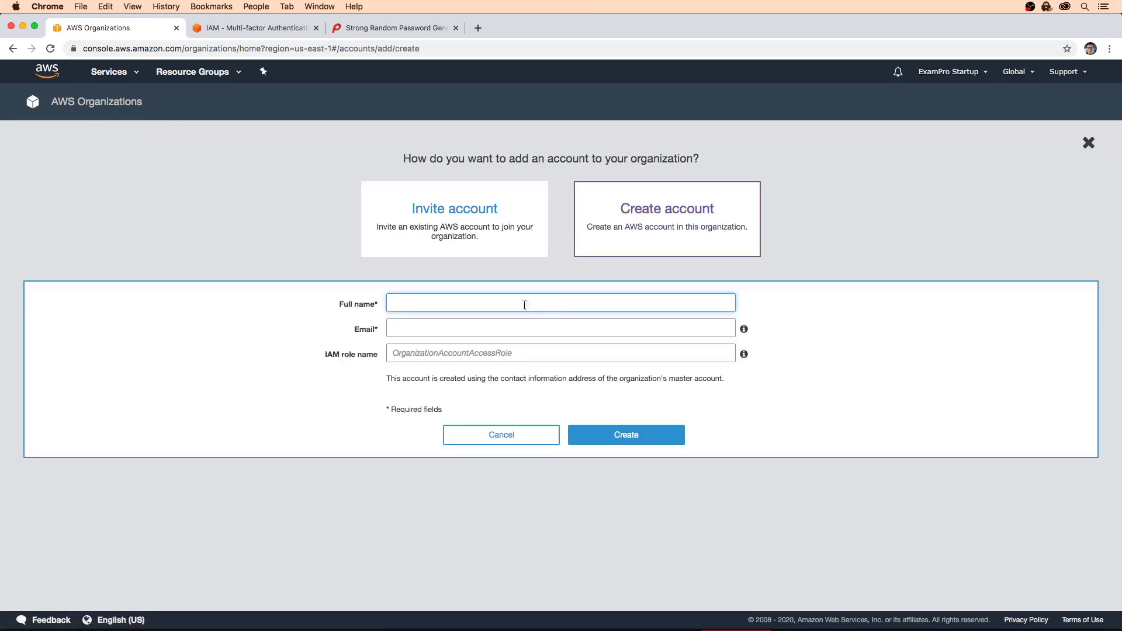
pyautogui.press('Tab')
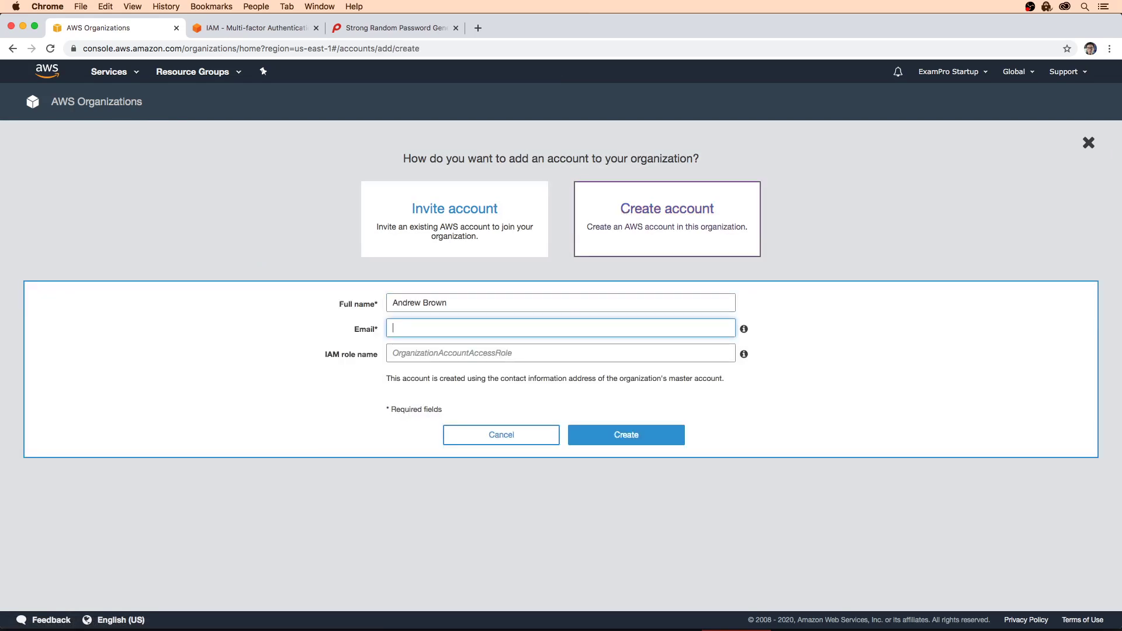
pyautogui.press('super+a')
pyautogui.click(634, 434)
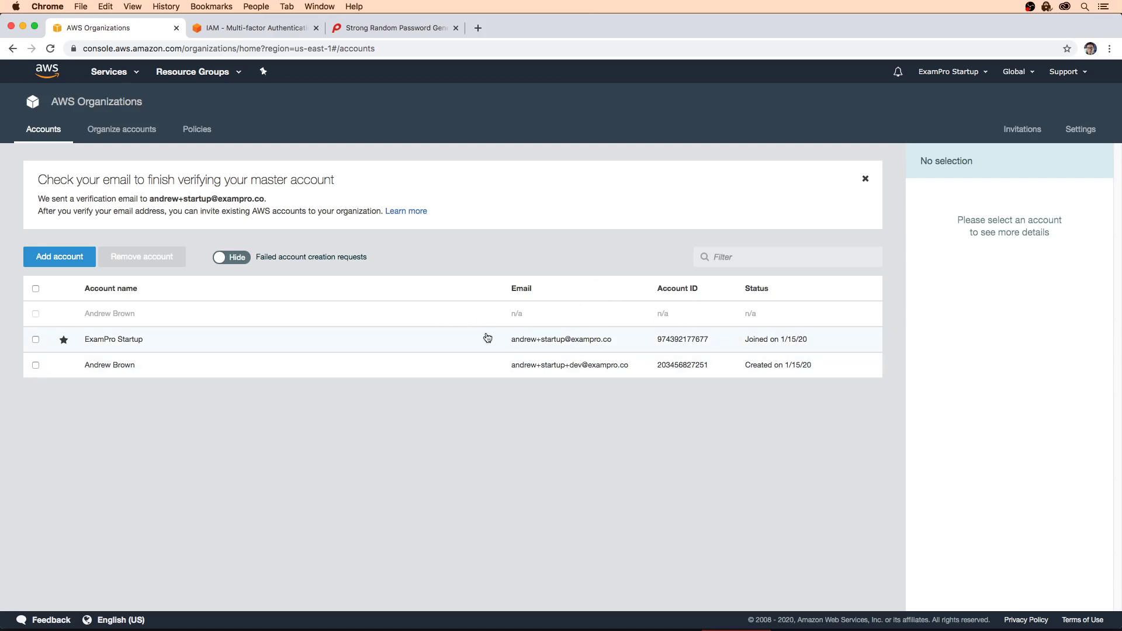
# Step: Close the password generator and IAM tabs, copy the dev account's e-mail, and sign out
pyautogui.click(455, 27)
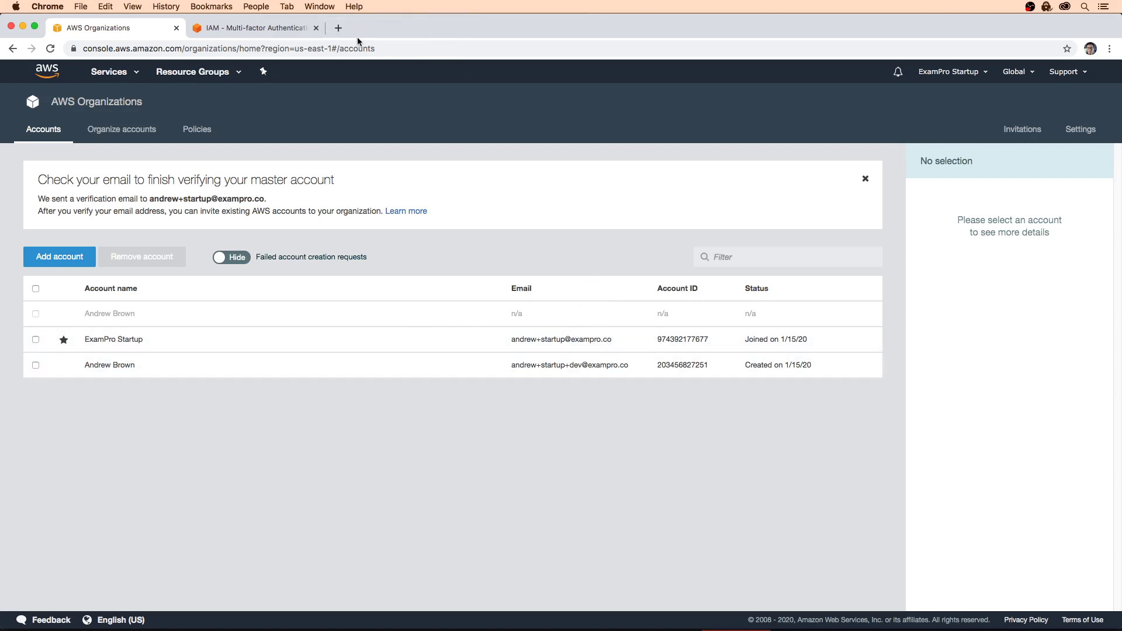
pyautogui.click(316, 28)
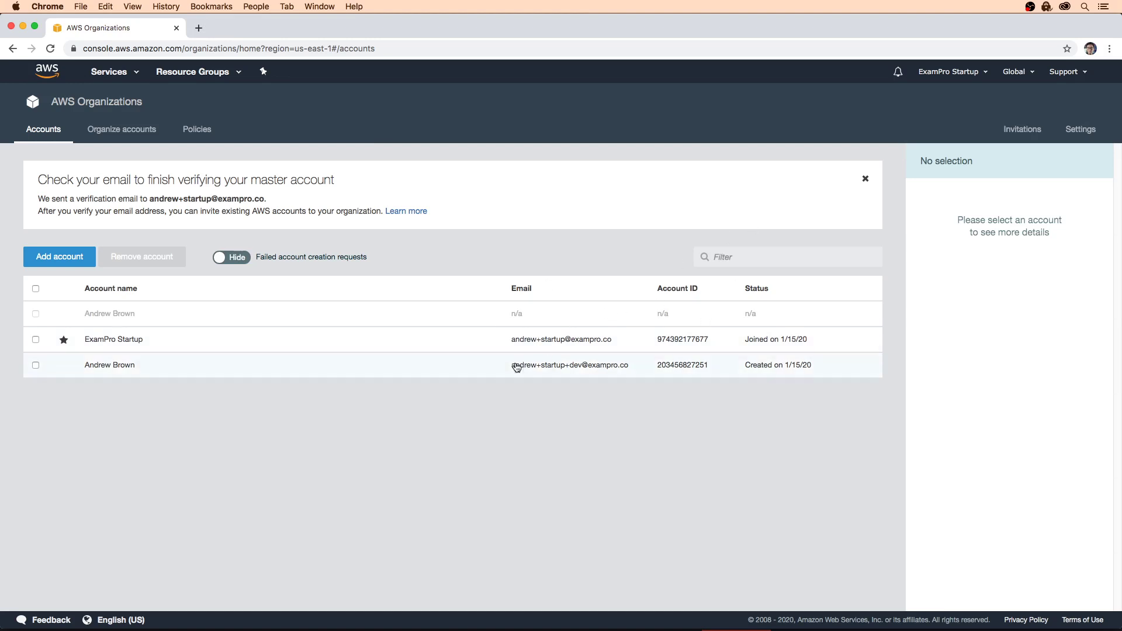
pyautogui.click(596, 366)
pyautogui.moveTo(628, 367); pyautogui.dragTo(514, 371)
pyautogui.press('super+c')
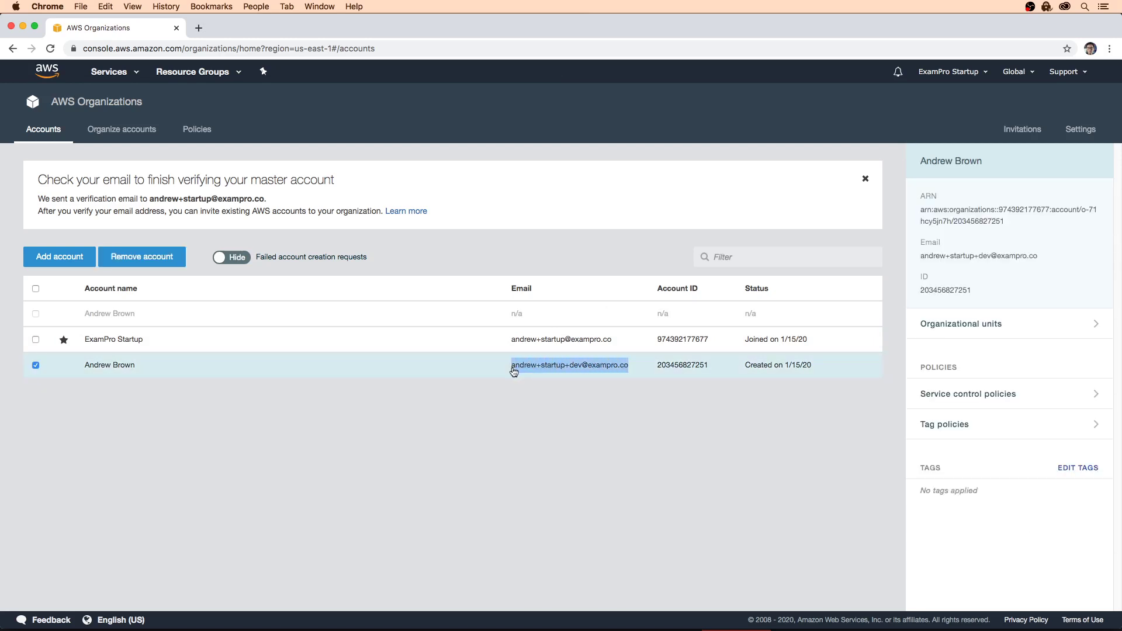
pyautogui.doubleClick(514, 369)
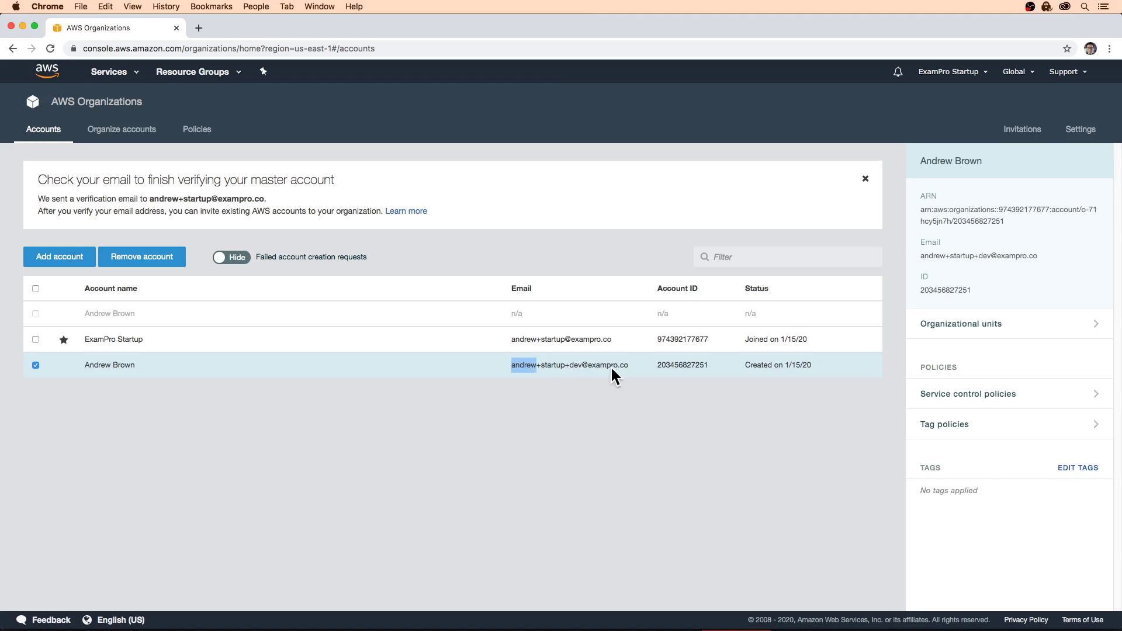
pyautogui.moveTo(948, 71)
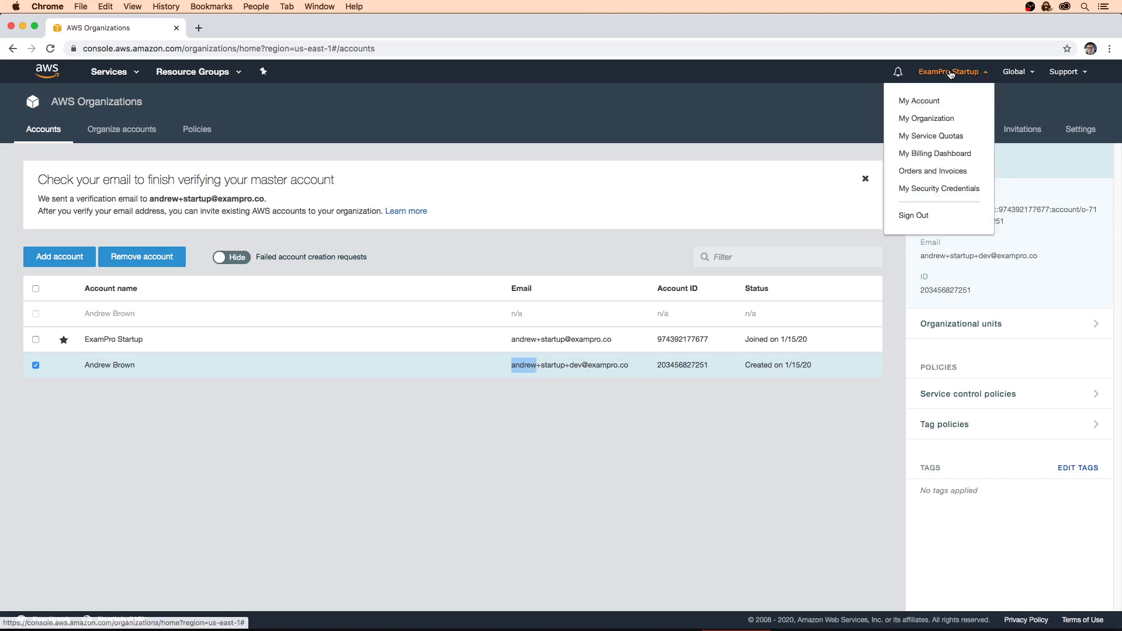
pyautogui.click(929, 217)
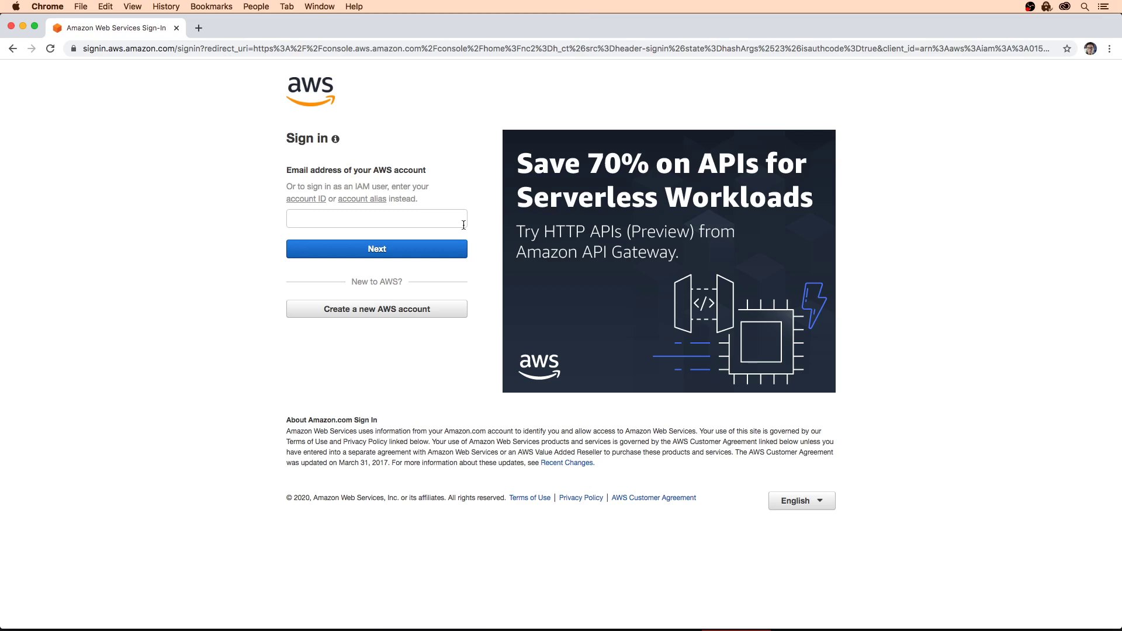
# Step: Request a root password-reset email for the pasted development account address, solving the captcha
pyautogui.click(343, 222)
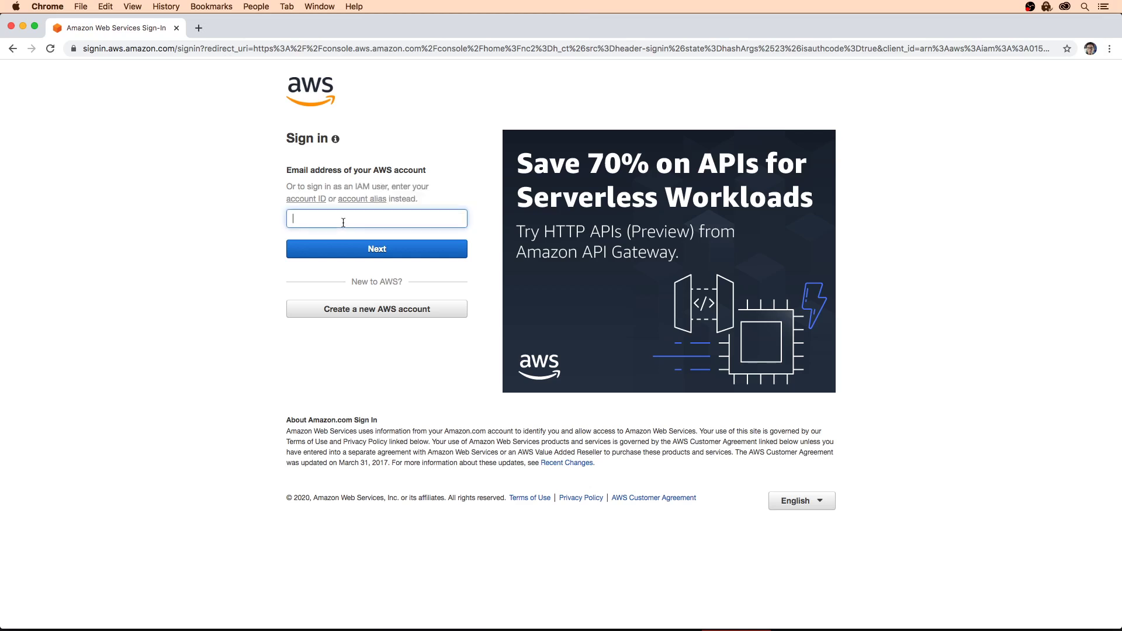
pyautogui.press('super+v')
pyautogui.click(417, 244)
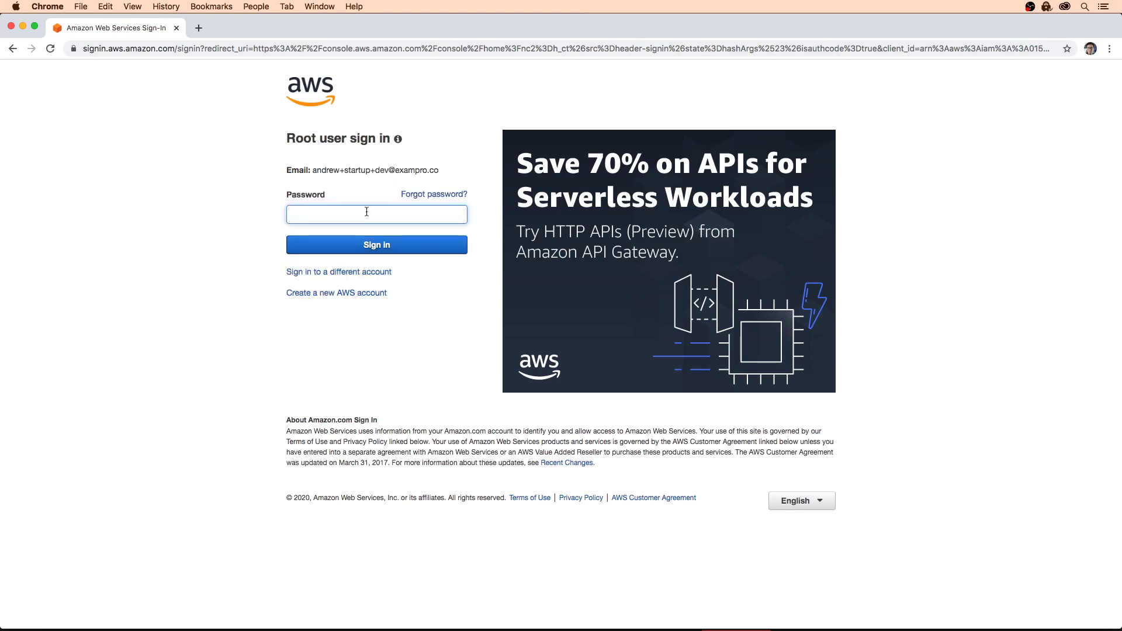
pyautogui.click(428, 196)
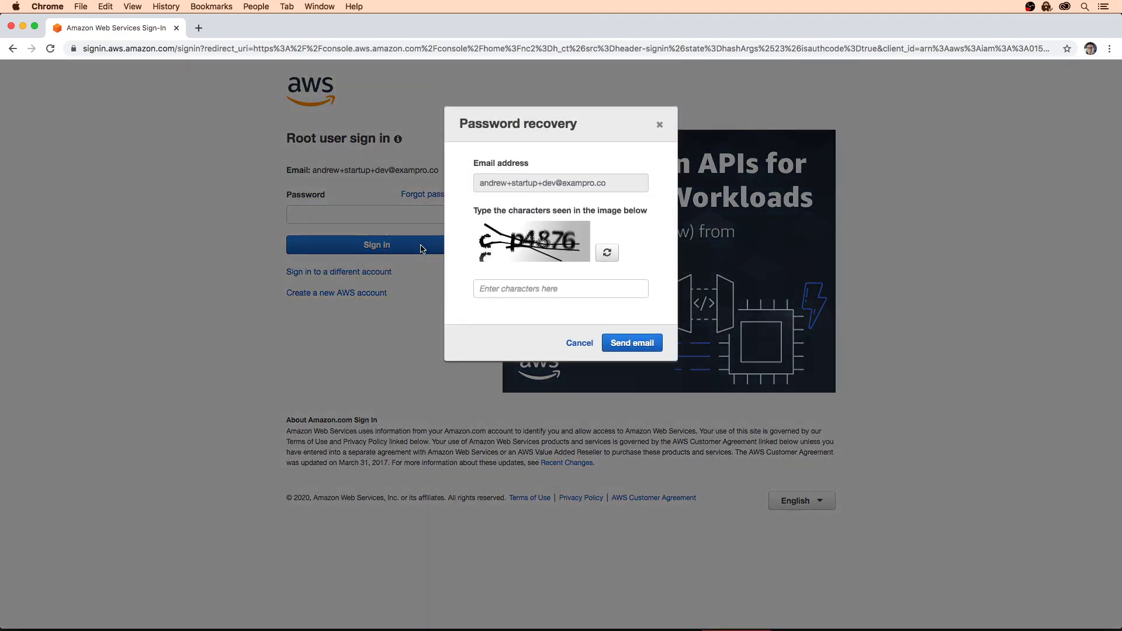
pyautogui.click(571, 290)
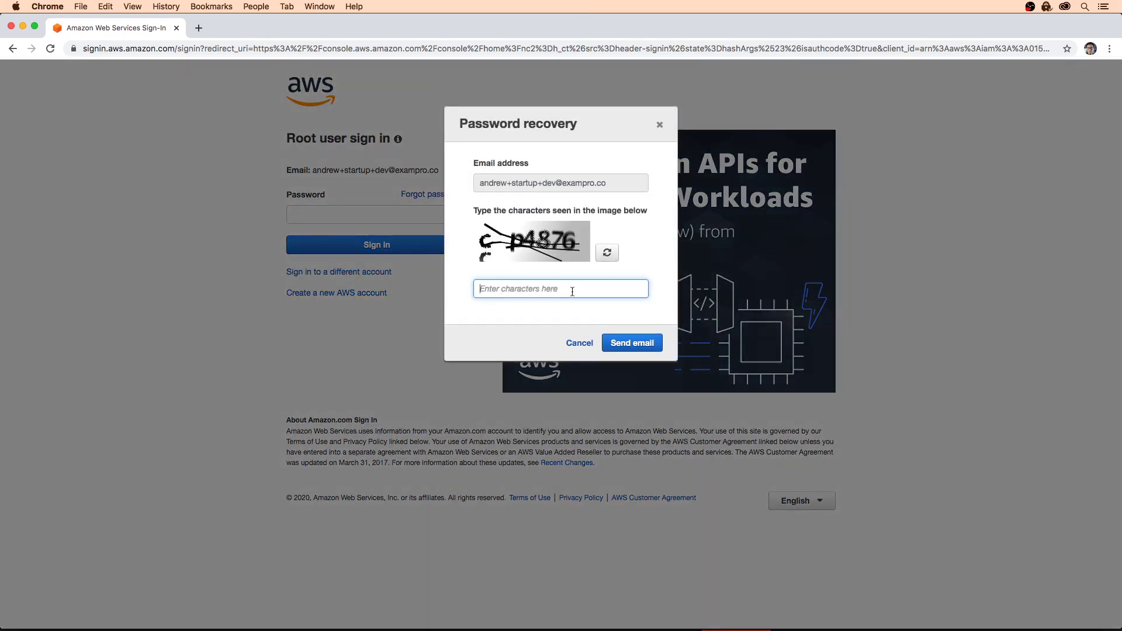
pyautogui.write('cp4876')
pyautogui.click(632, 343)
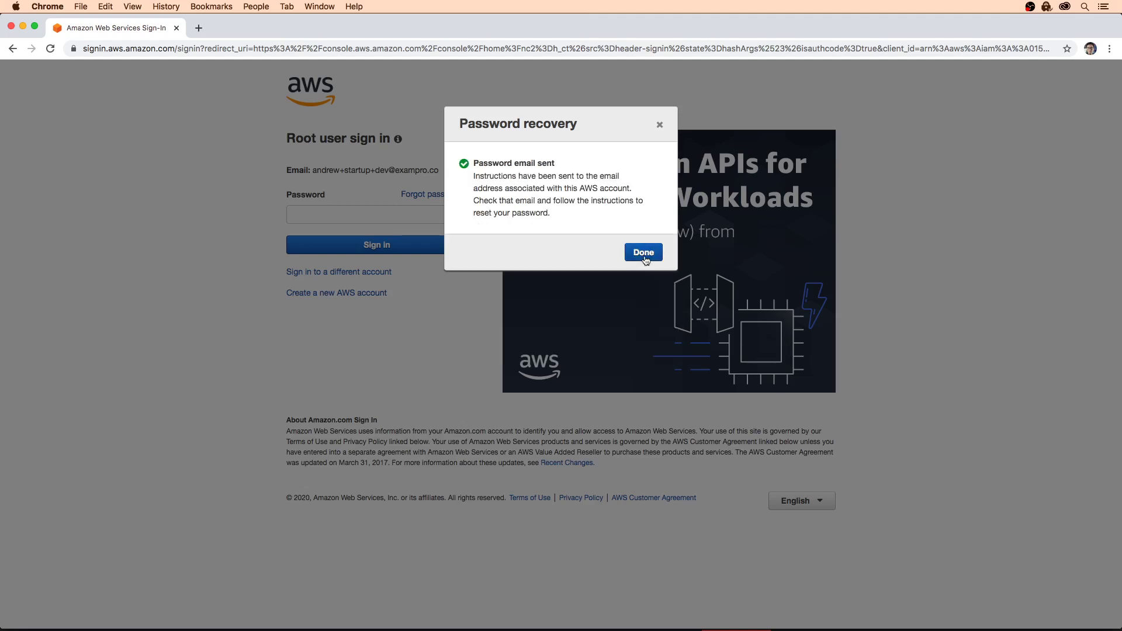
pyautogui.click(643, 253)
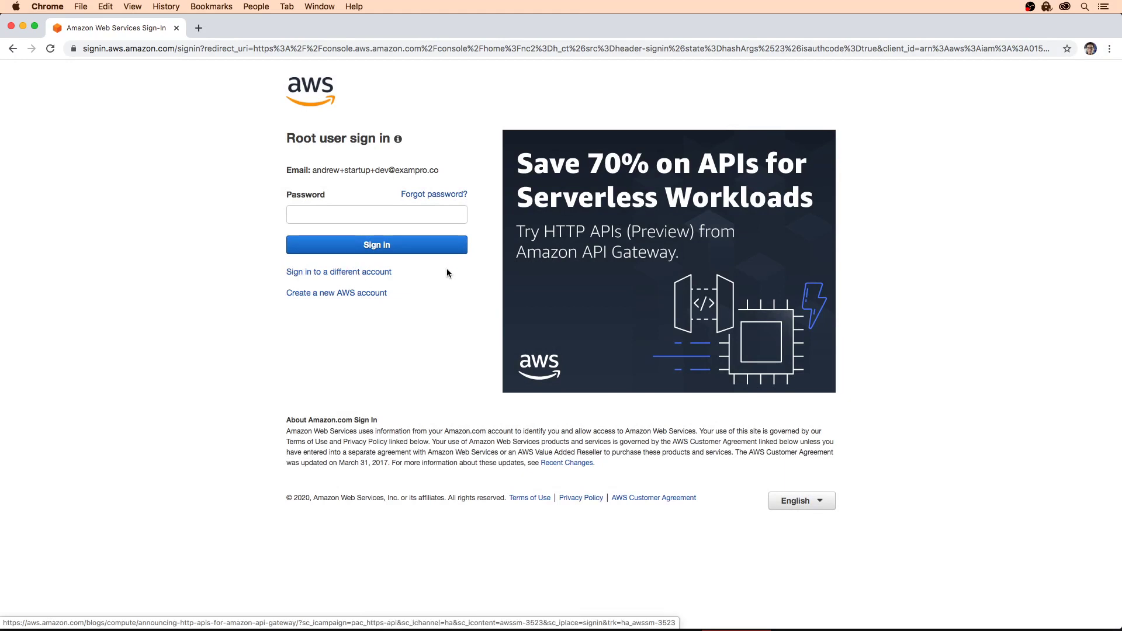
pyautogui.click(375, 273)
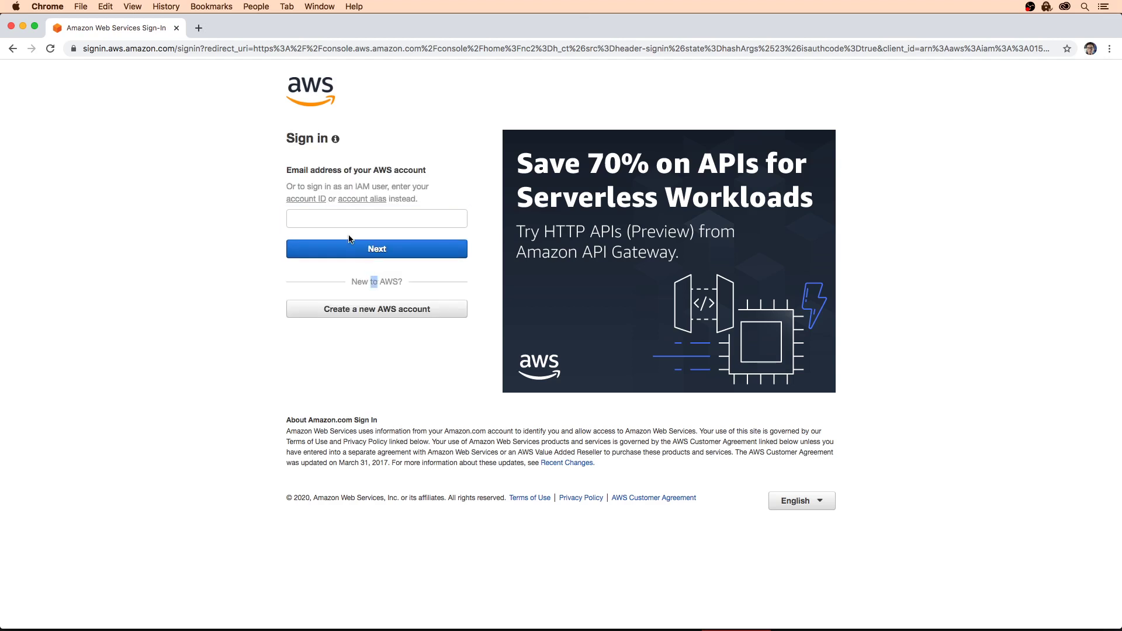
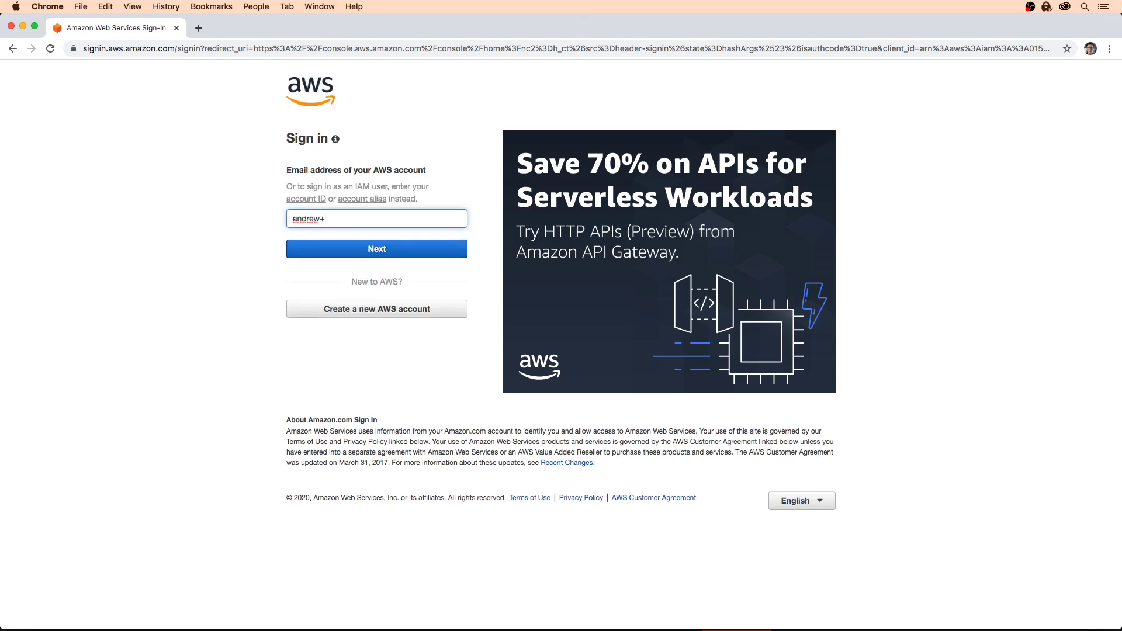
# Step: Request a root password-reset email for the production account's address, solving the captcha
pyautogui.click(386, 252)
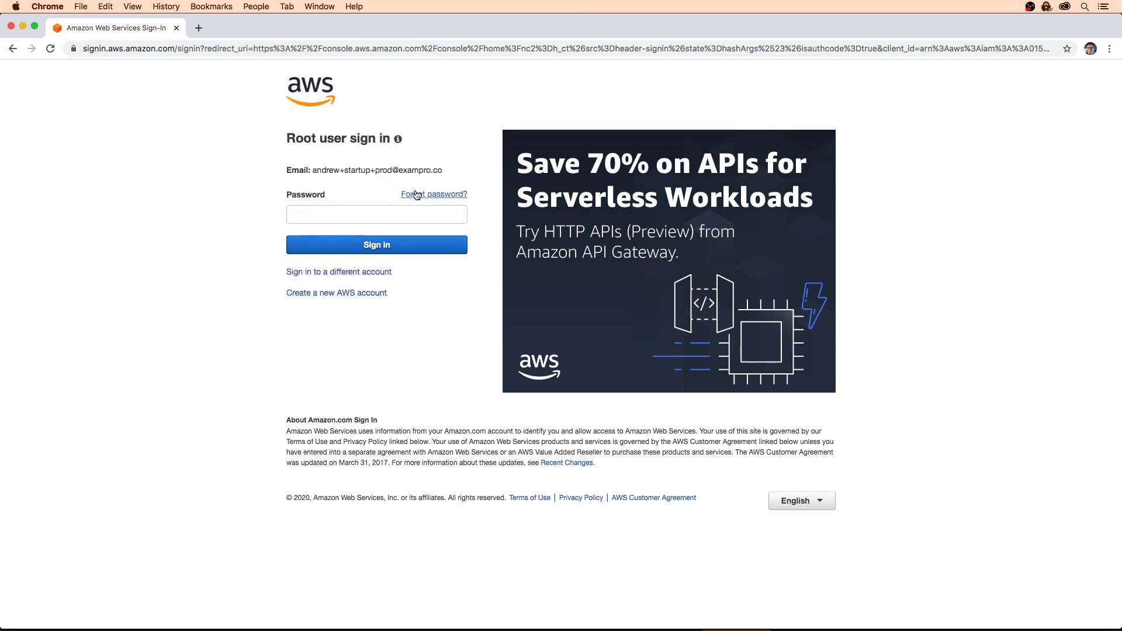
pyautogui.click(417, 195)
pyautogui.click(538, 288)
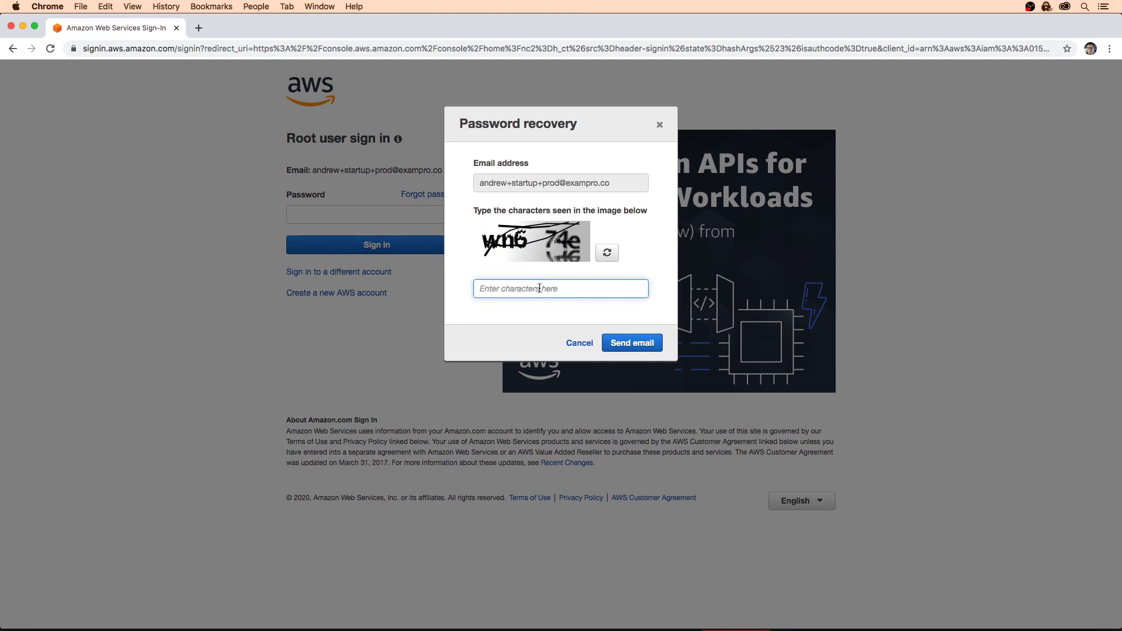
pyautogui.write('wn')
pyautogui.write('674e')
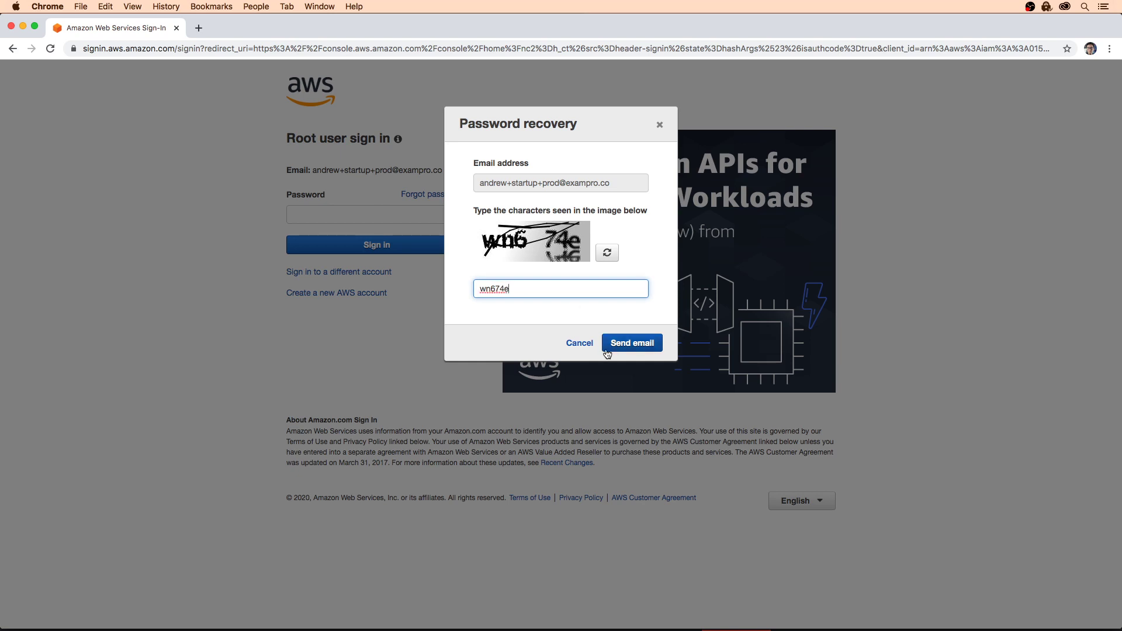
pyautogui.click(632, 343)
pyautogui.click(641, 252)
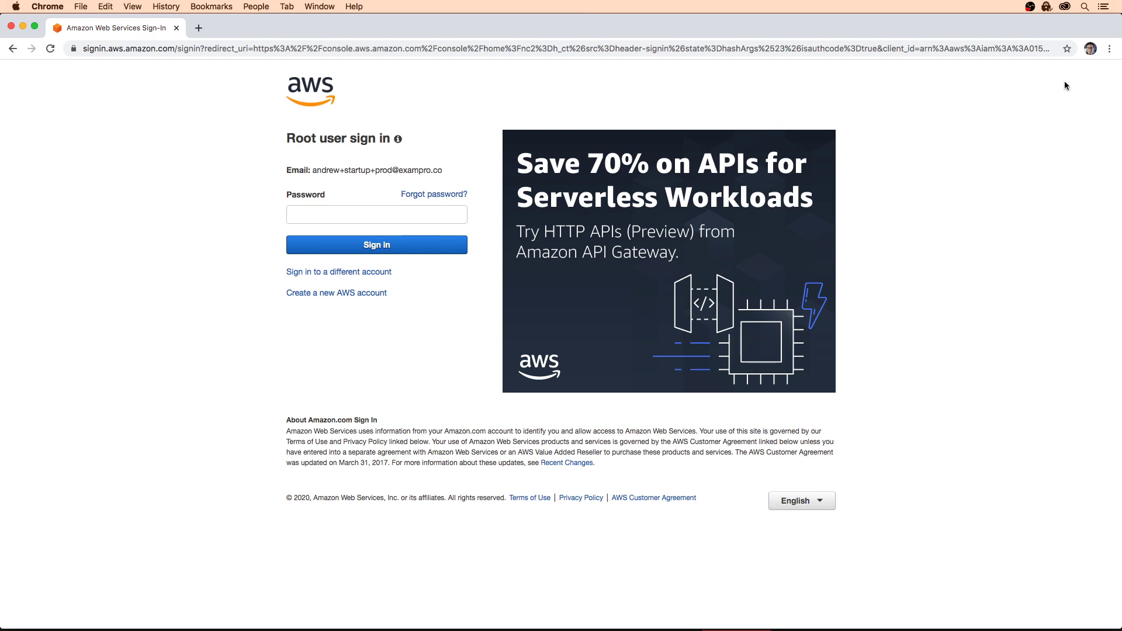
# Step: Open the emailed reset link and paste the new password into both fields
pyautogui.press('super+grave')
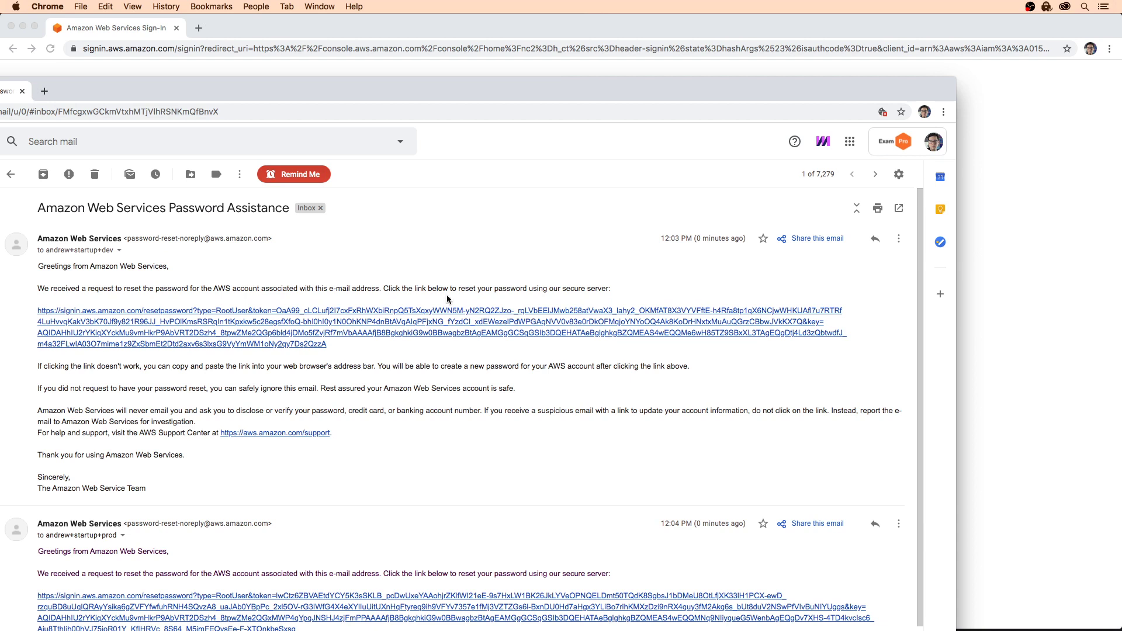
pyautogui.click(464, 310)
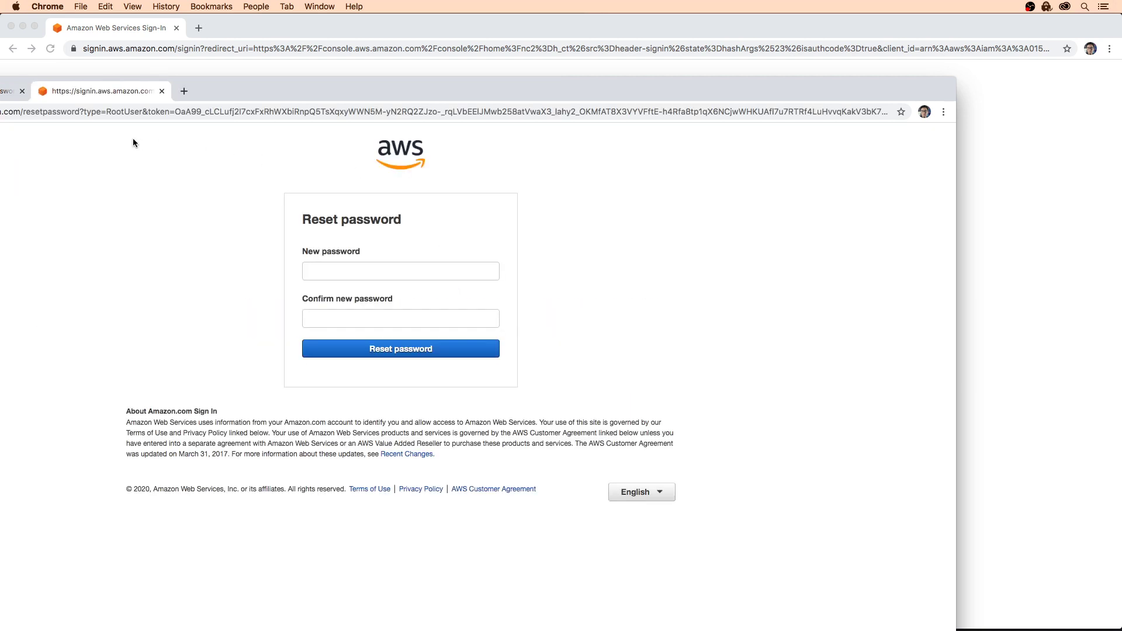
pyautogui.doubleClick(194, 82)
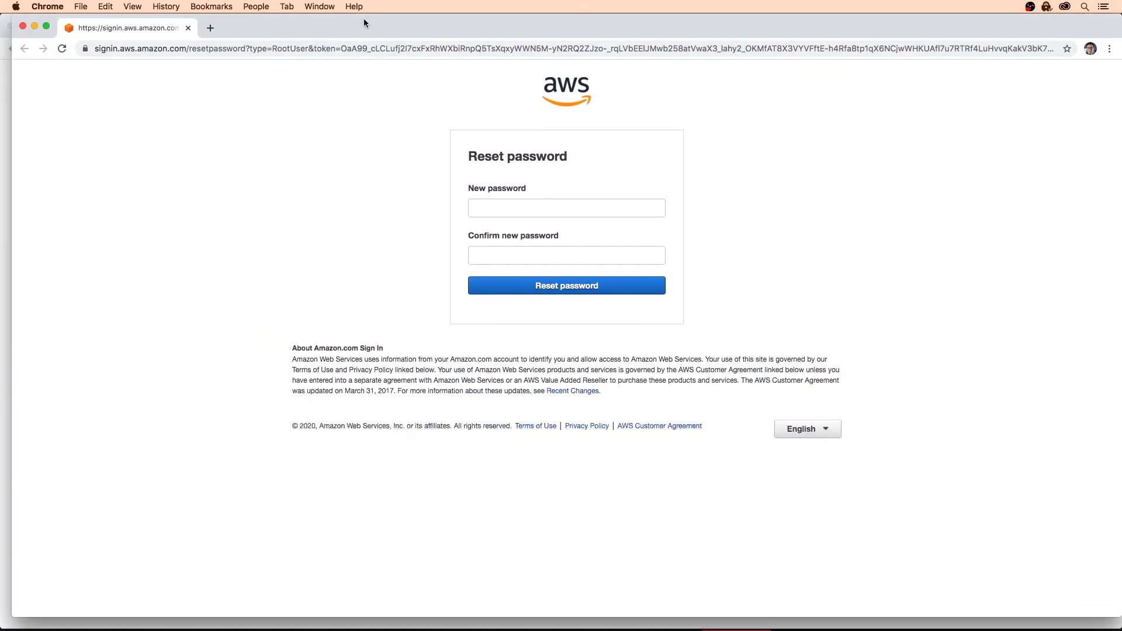
pyautogui.click(488, 206)
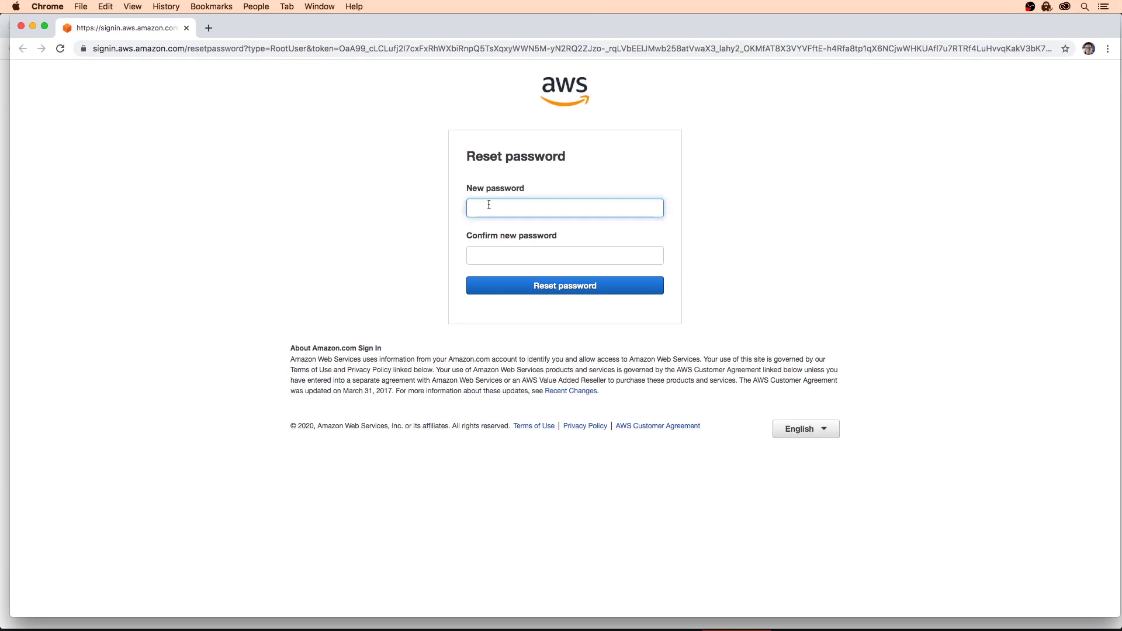
pyautogui.press('super+v')
pyautogui.click(499, 257)
pyautogui.press('super+v')
# Step: Submit the new password, then sign in as the development account's root user
pyautogui.press('Return')
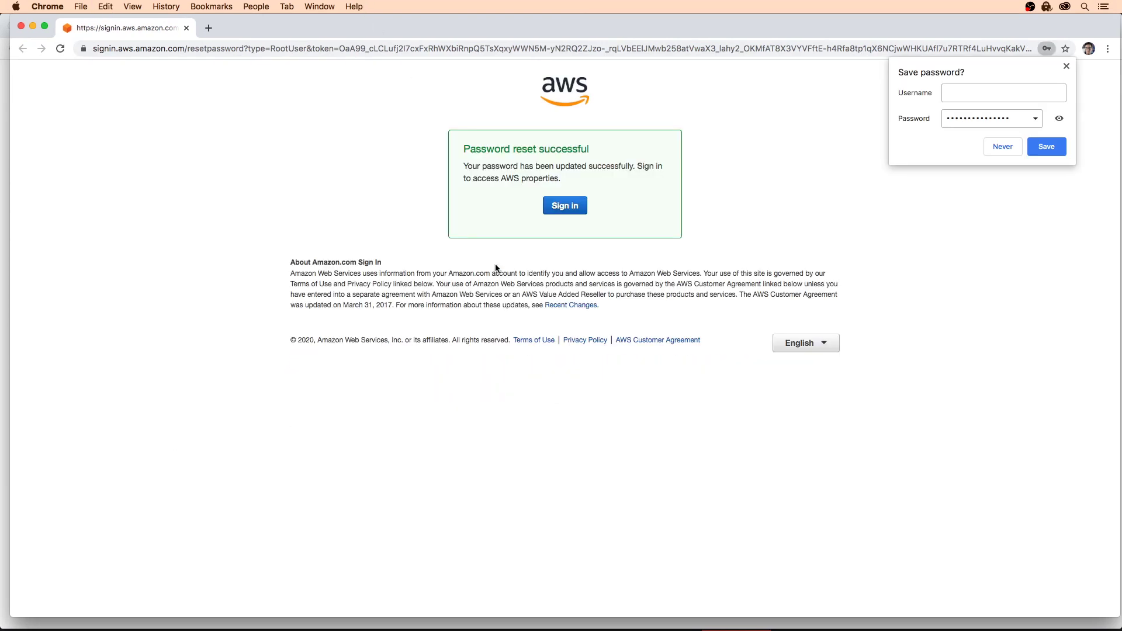
pyautogui.click(564, 206)
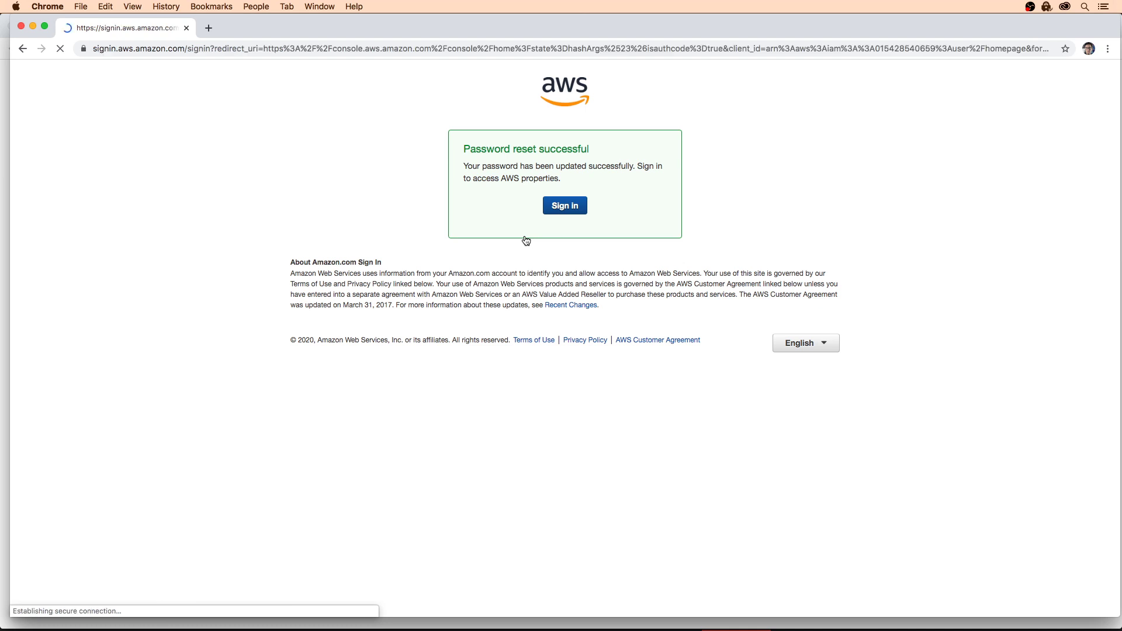
pyautogui.click(432, 217)
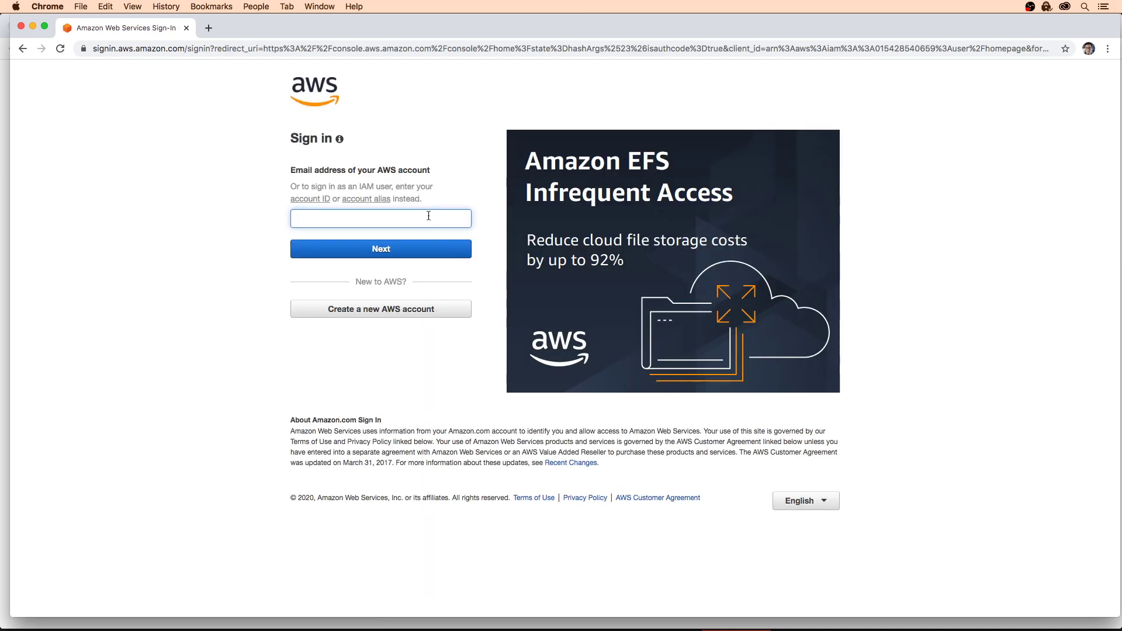
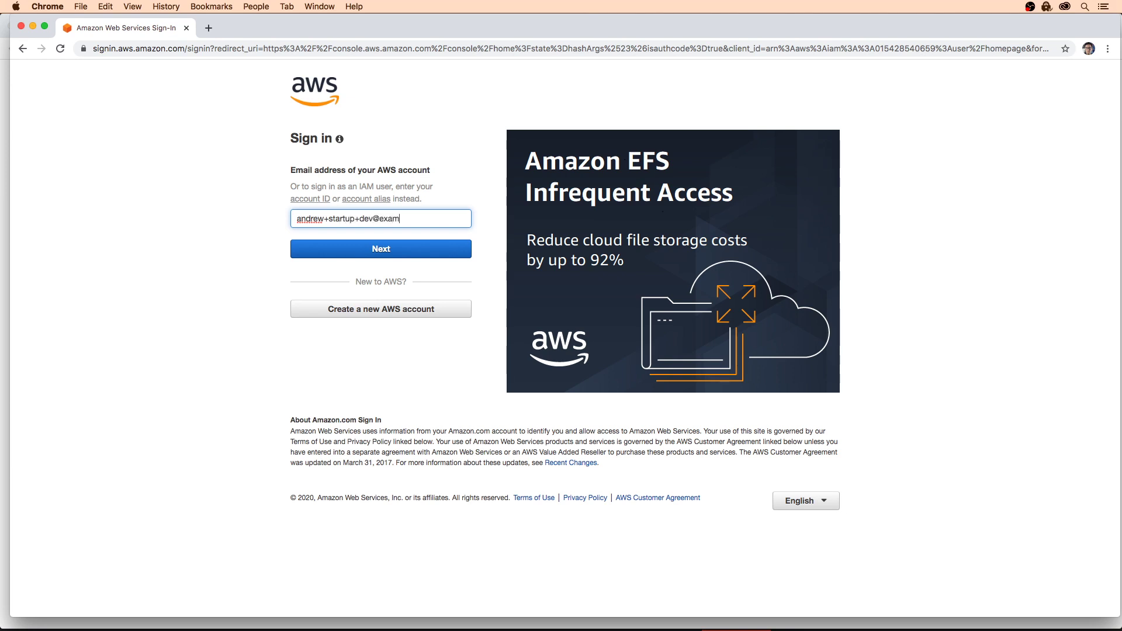
pyautogui.click(401, 248)
pyautogui.press('super+v')
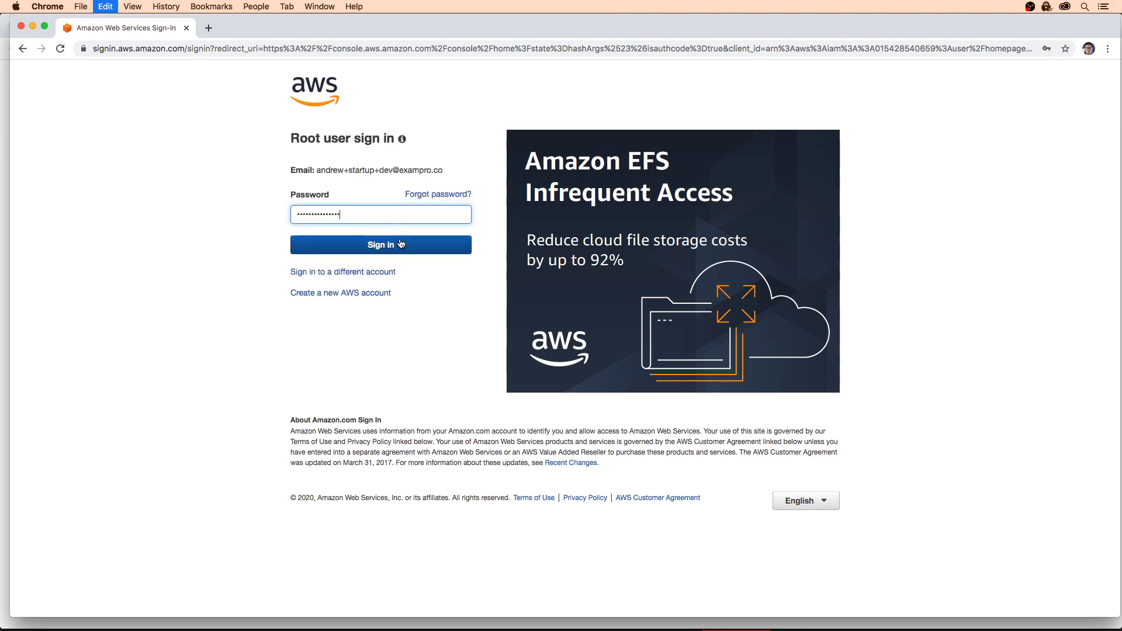
pyautogui.click(401, 244)
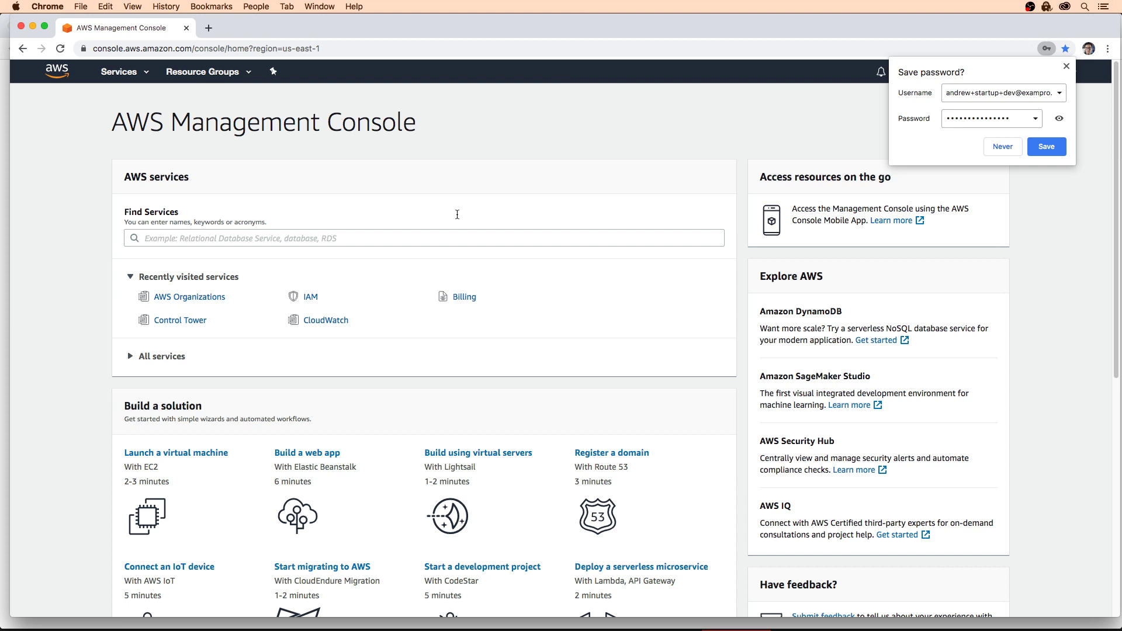
# Step: Dismiss Chrome's save-password prompt and sign out of the development account
pyautogui.click(1064, 66)
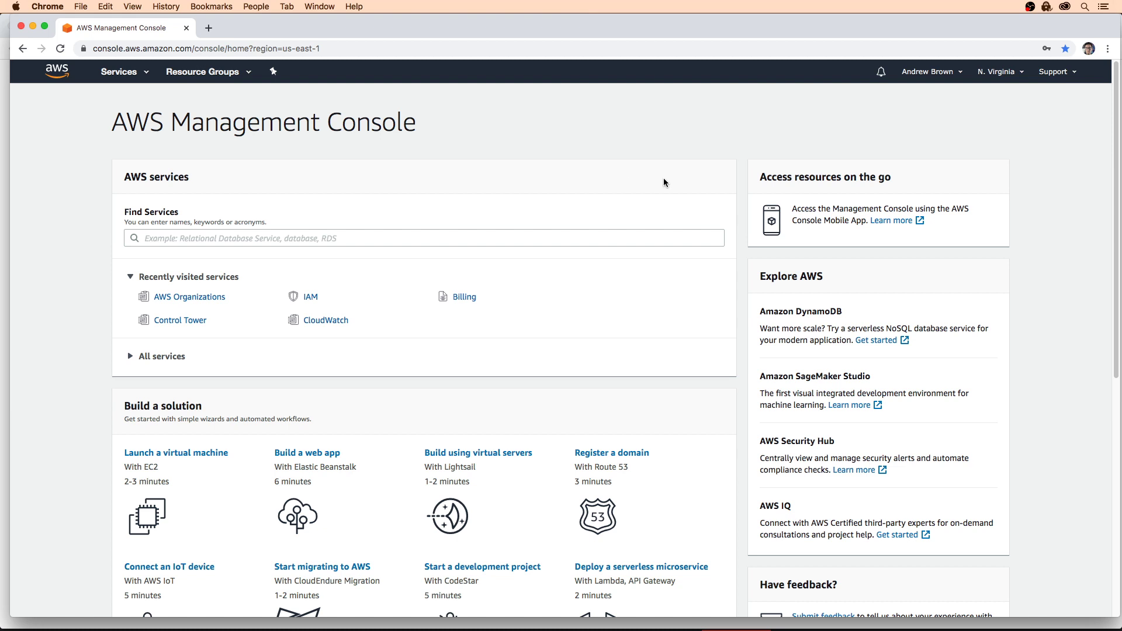
pyautogui.click(932, 71)
pyautogui.click(888, 215)
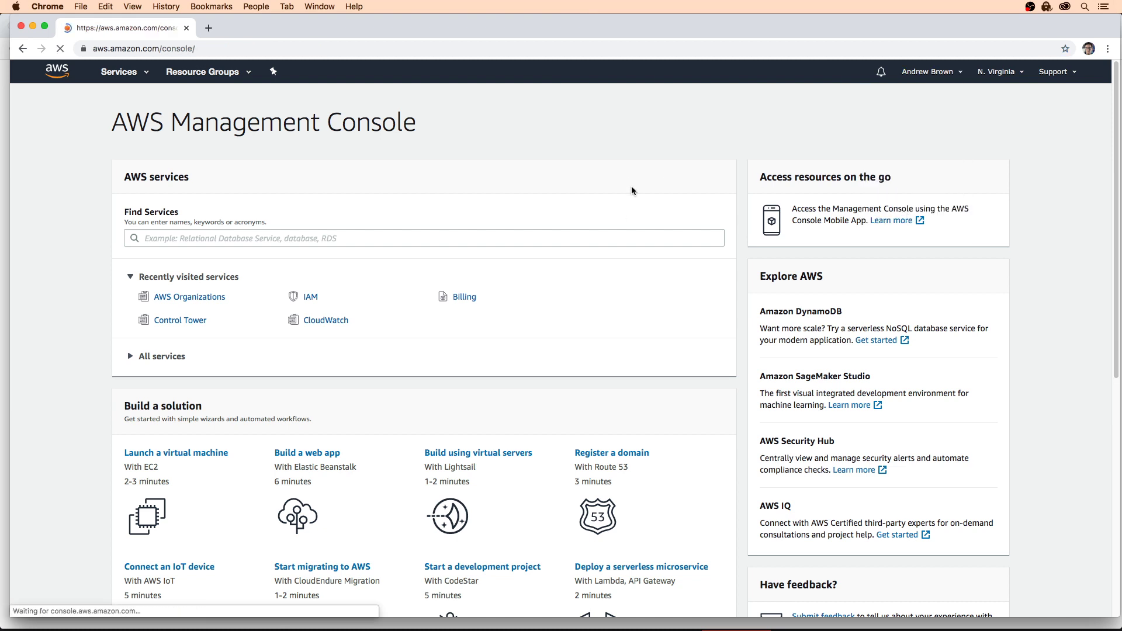
# Step: Return to the console sign-in and enter the master account's e-mail address
pyautogui.click(1034, 80)
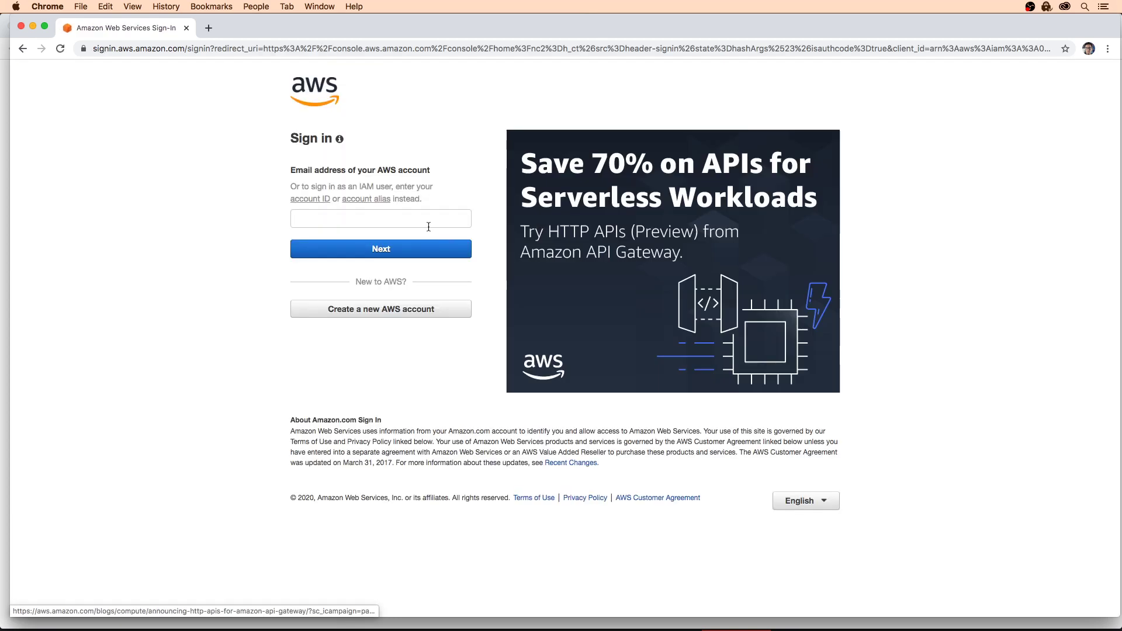
pyautogui.click(428, 220)
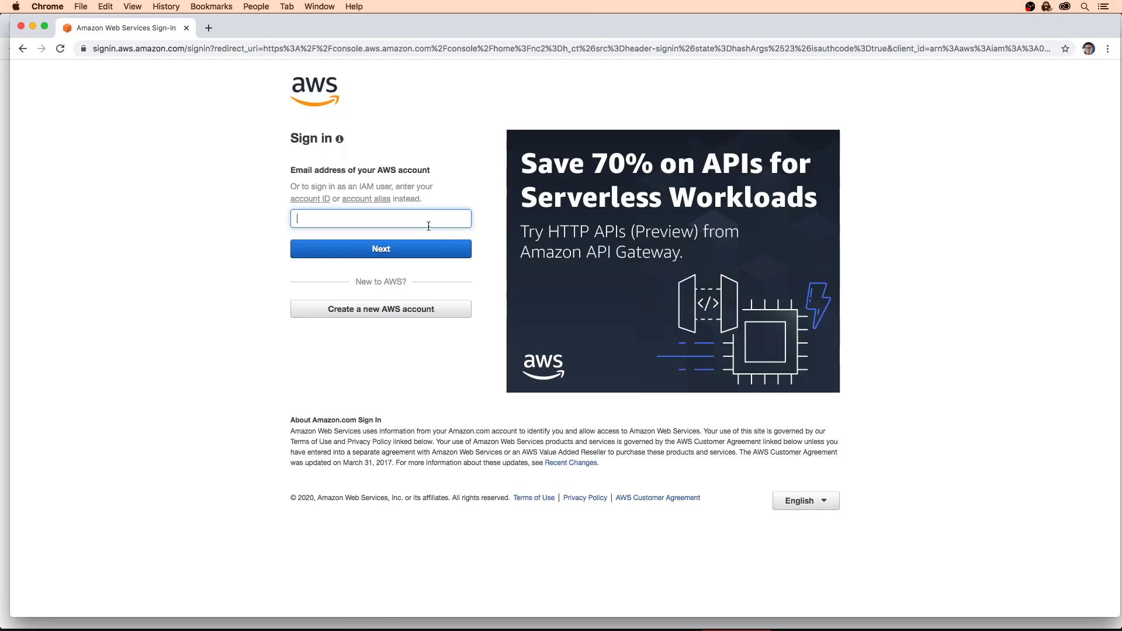
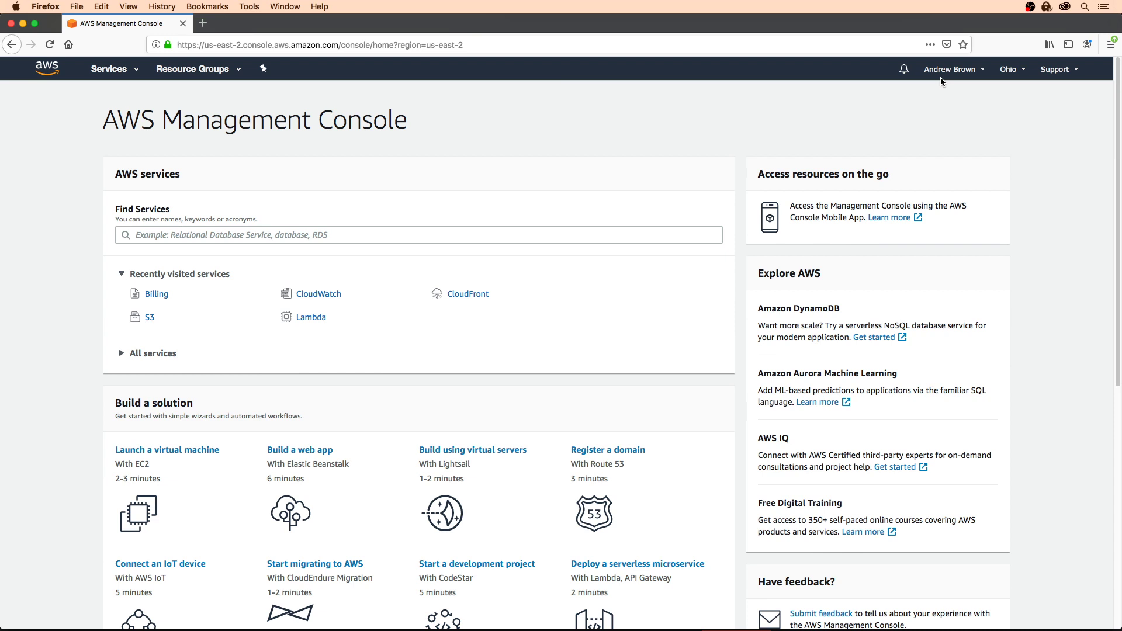
# Step: Go to My Account and edit the account settings for name, email and password
pyautogui.click(947, 71)
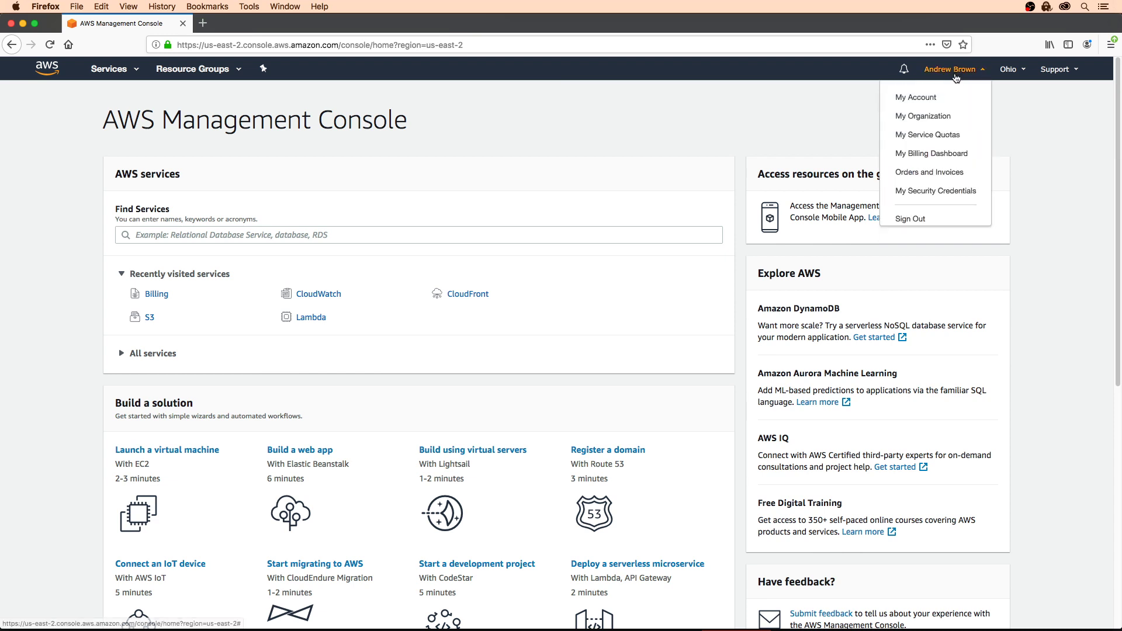
pyautogui.click(915, 98)
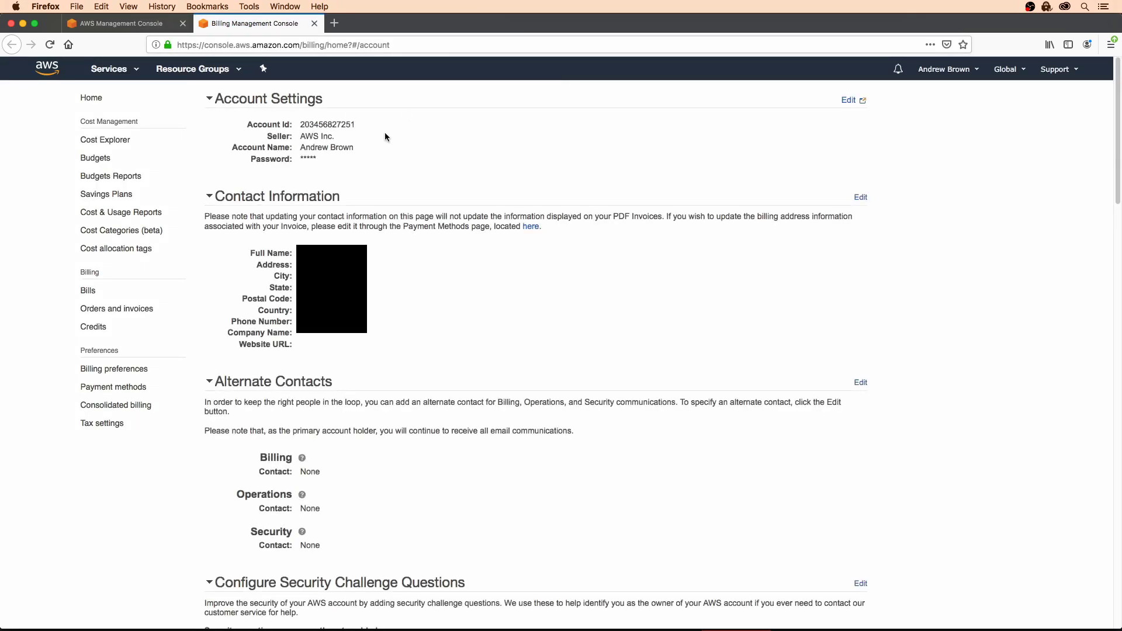
pyautogui.click(847, 103)
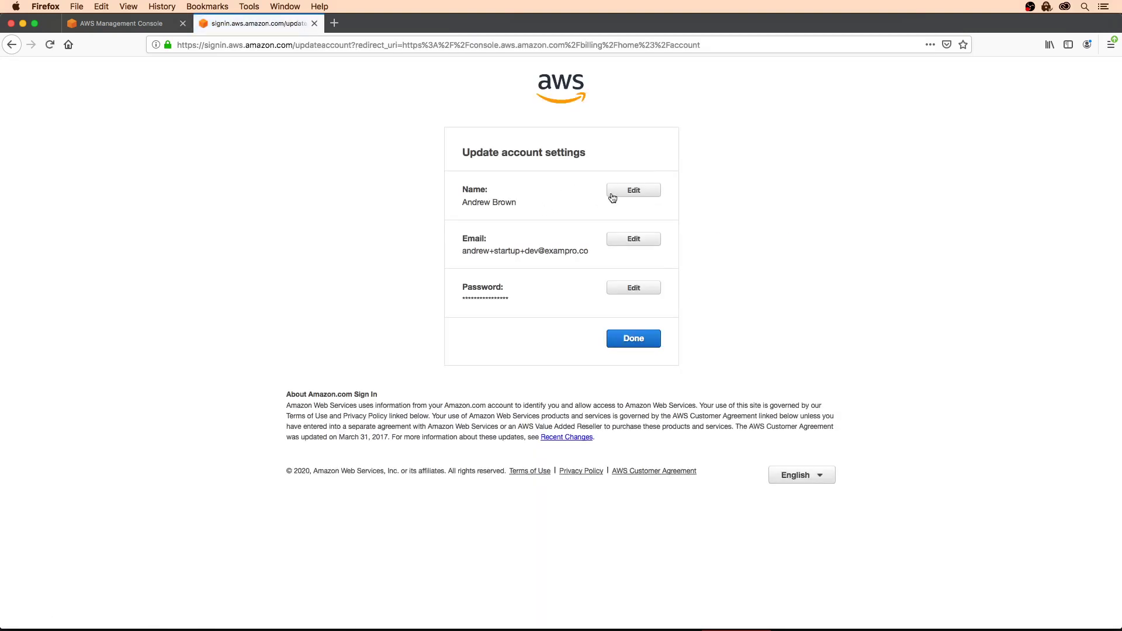
# Step: Rename the development account to 'ExamPro Startup Dev' and save the change
pyautogui.click(610, 195)
pyautogui.click(522, 244)
pyautogui.write('ExamPr')
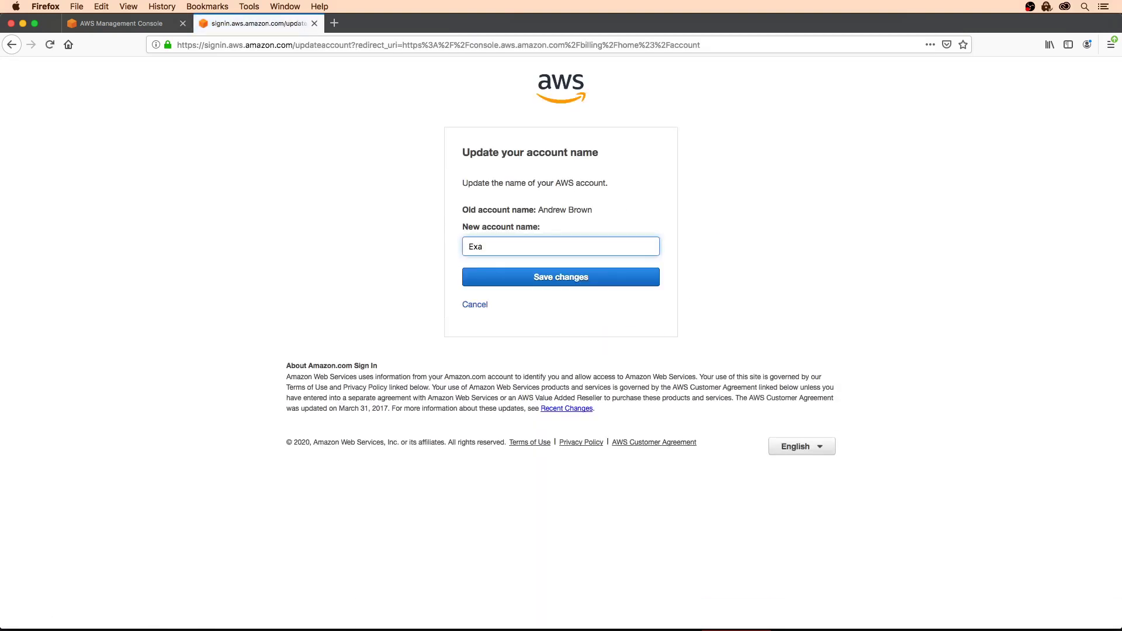
pyautogui.write('o Startup Dev')
pyautogui.click(518, 278)
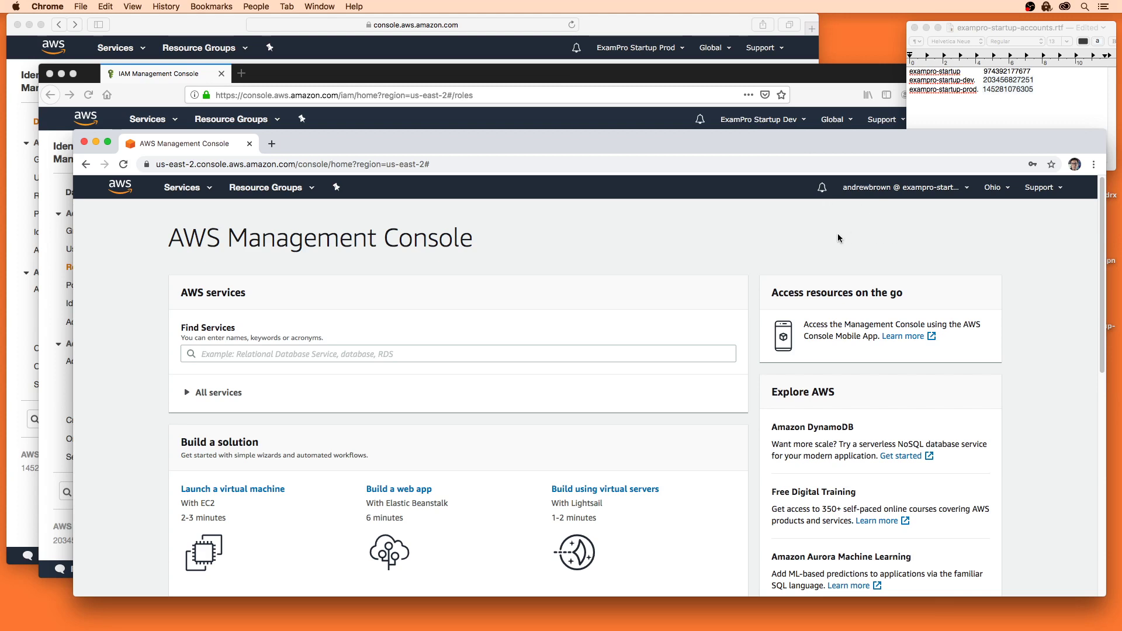
# Step: Look over the account windows and account names in the notes, ending on the dev IAM Roles page
pyautogui.click(609, 120)
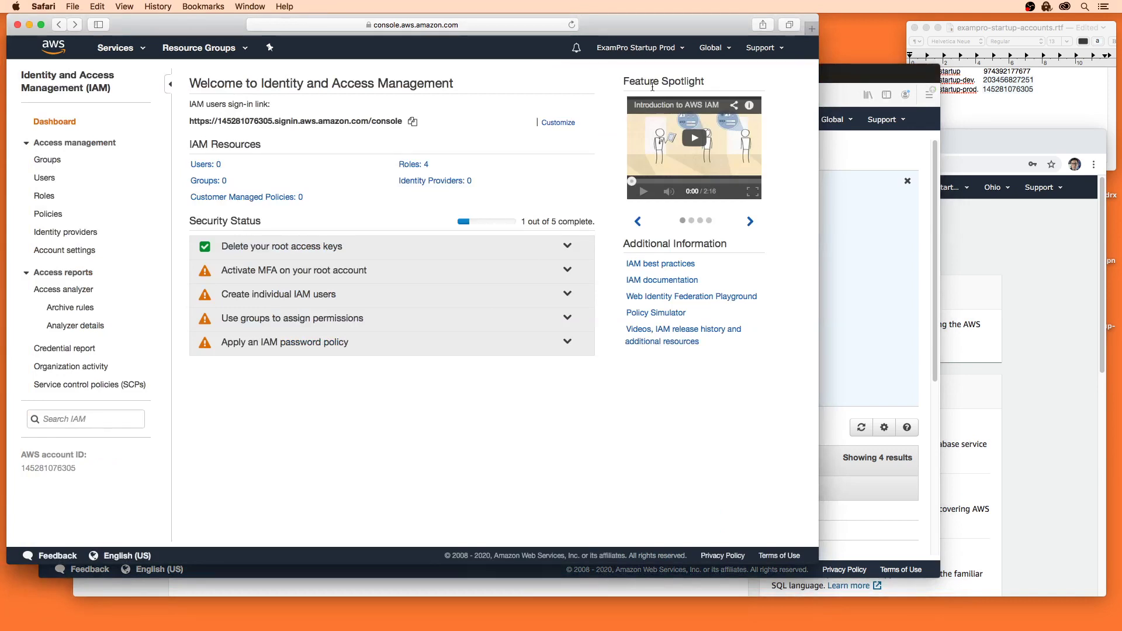
pyautogui.click(845, 80)
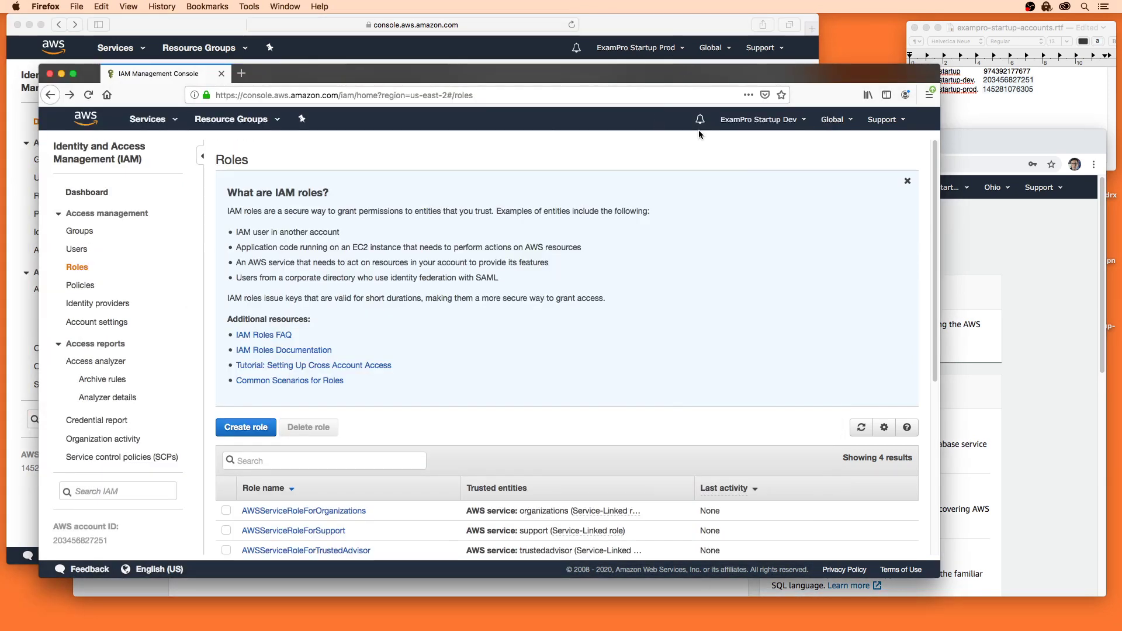
pyautogui.click(972, 254)
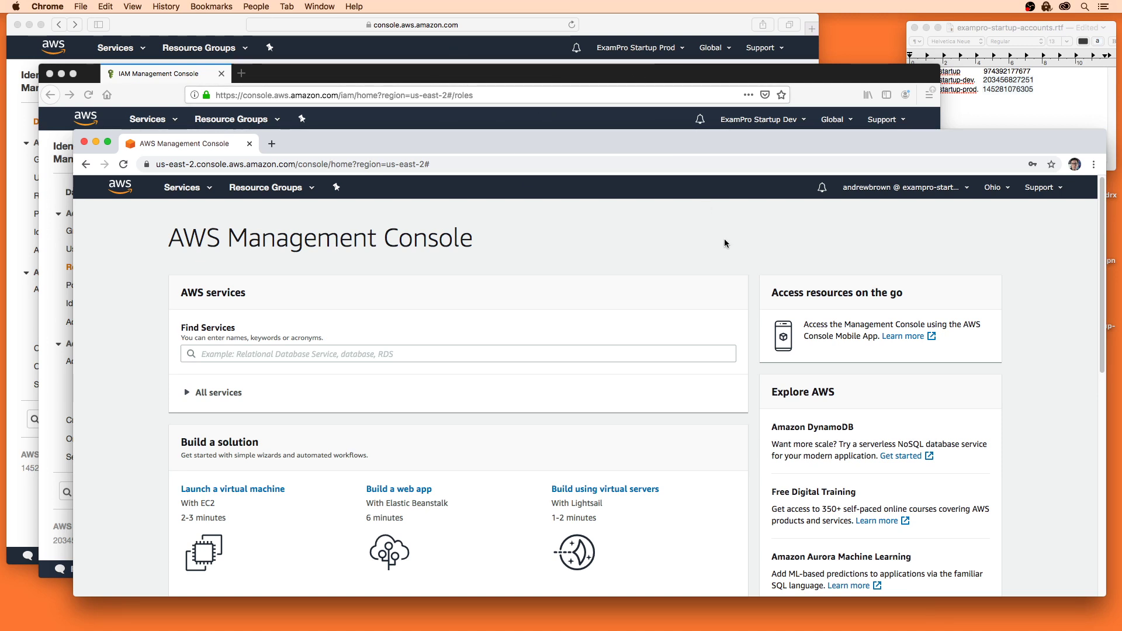
pyautogui.click(986, 110)
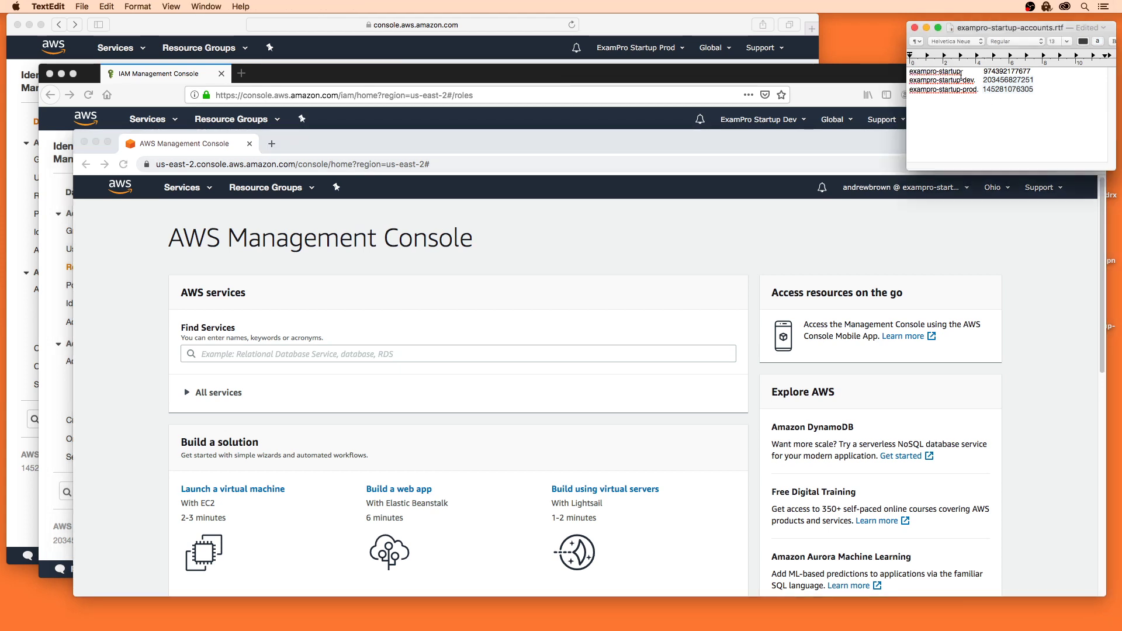
pyautogui.moveTo(961, 71); pyautogui.dragTo(910, 71)
pyautogui.moveTo(977, 80); pyautogui.dragTo(918, 79)
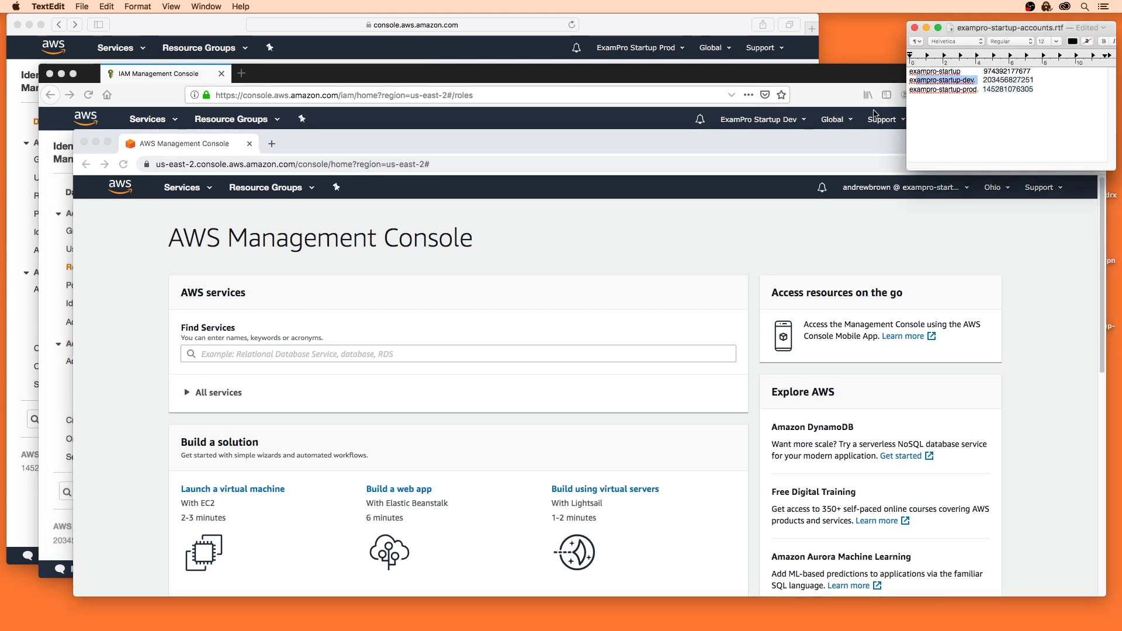
pyautogui.click(70, 209)
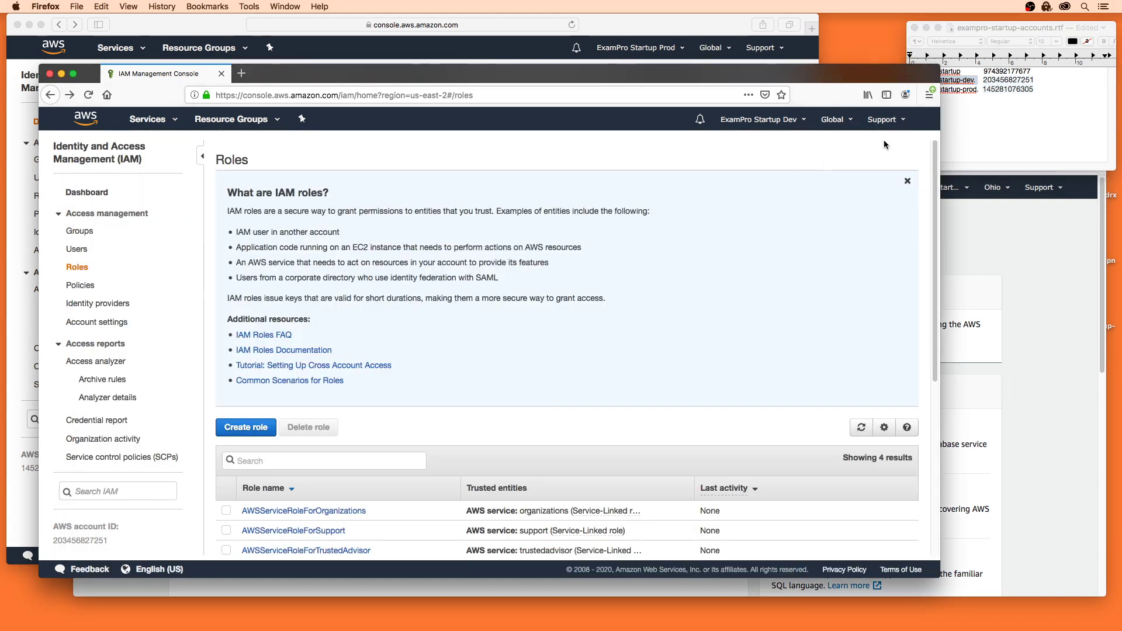
# Step: Select the first account's ID in the account notes
pyautogui.click(958, 82)
pyautogui.click(1000, 98)
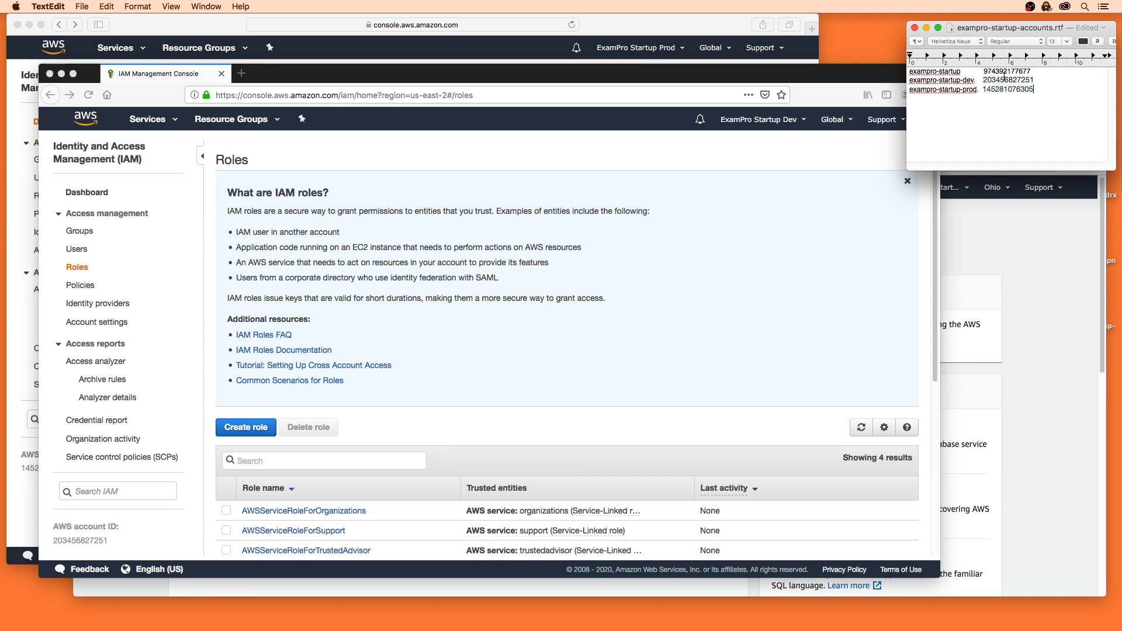
pyautogui.doubleClick(1004, 75)
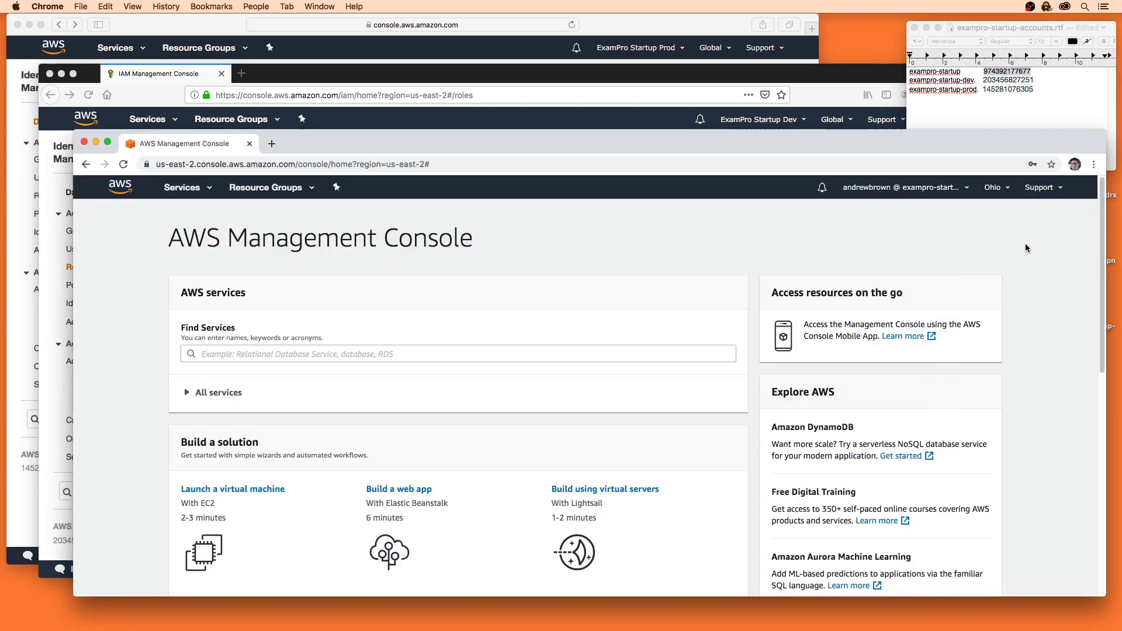
# Step: Check the account IDs on the My Organization page in a new tab, then close it
pyautogui.click(1024, 243)
pyautogui.click(920, 188)
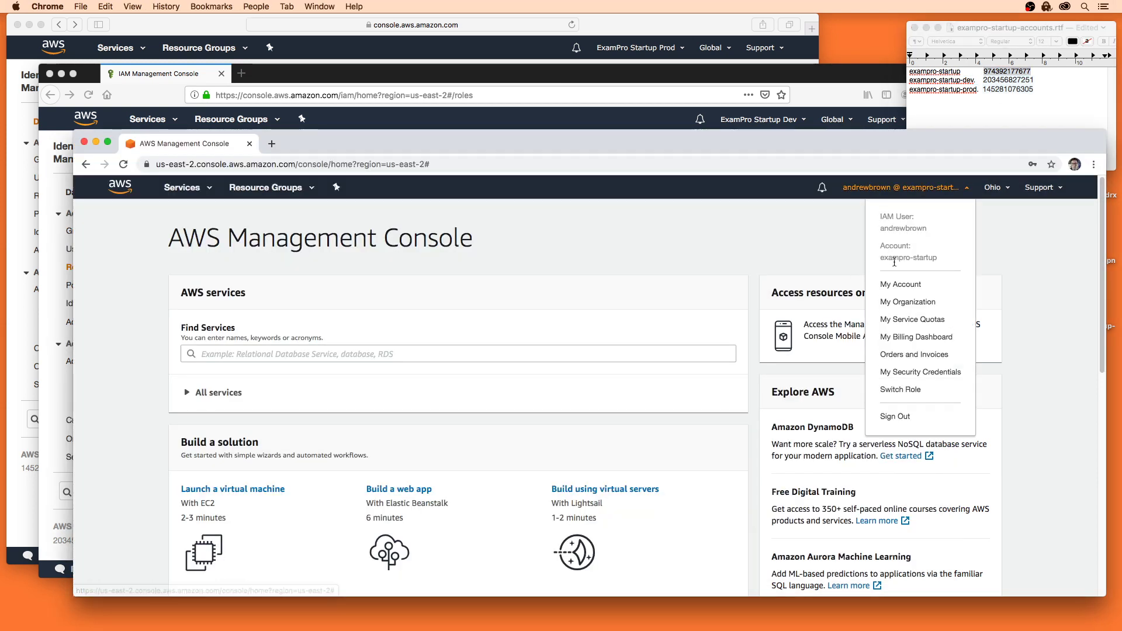
pyautogui.rightClick(906, 303)
pyautogui.click(907, 305)
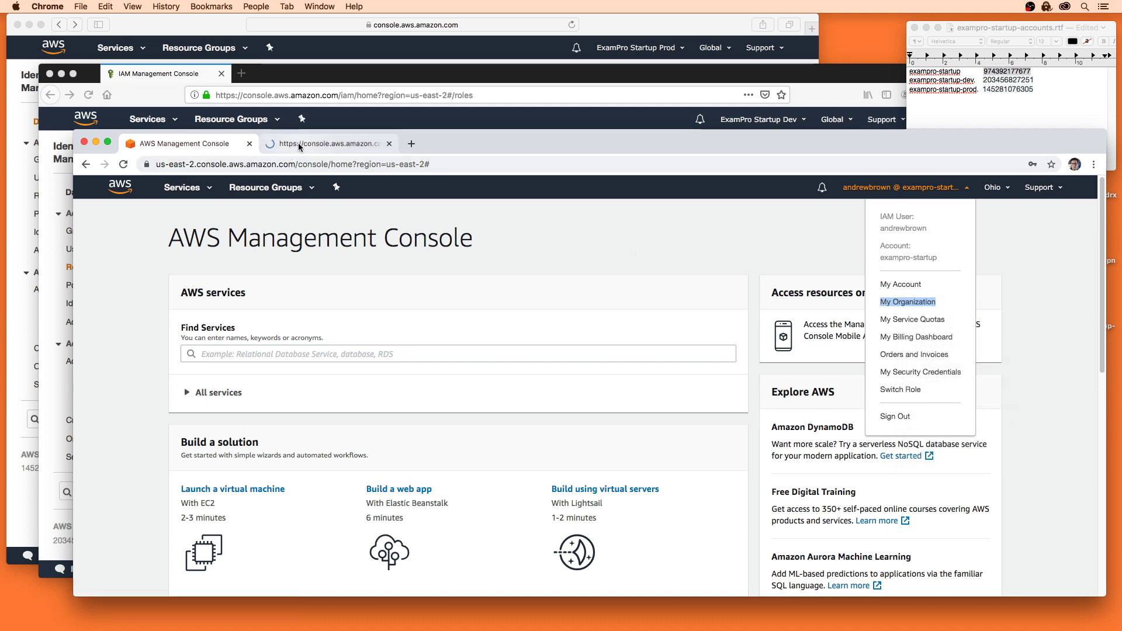
pyautogui.click(298, 143)
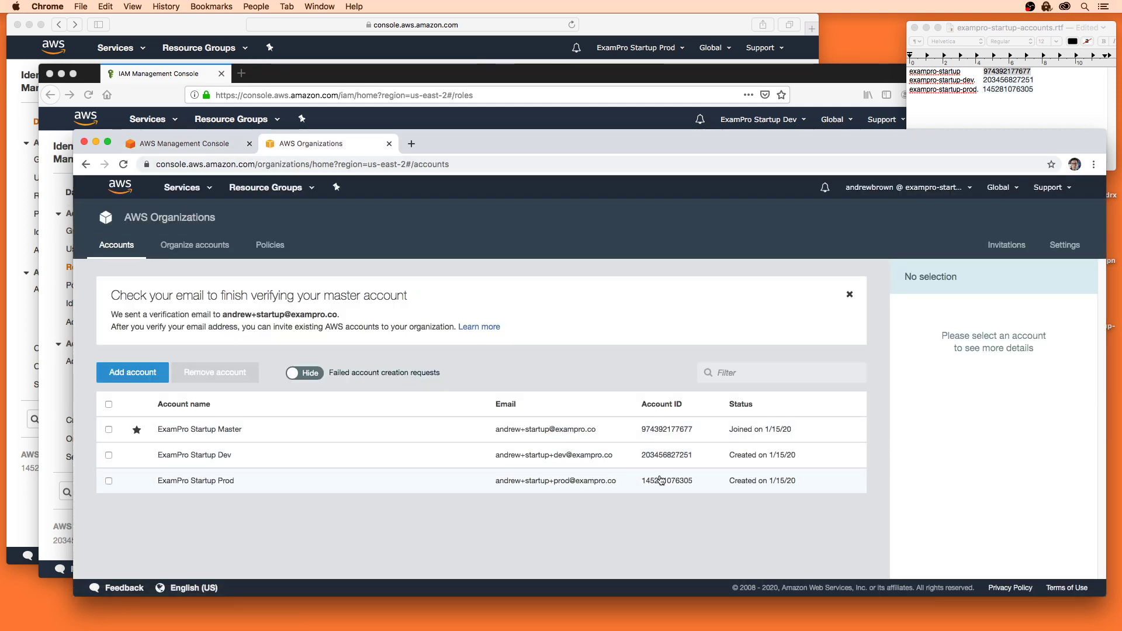
pyautogui.click(386, 144)
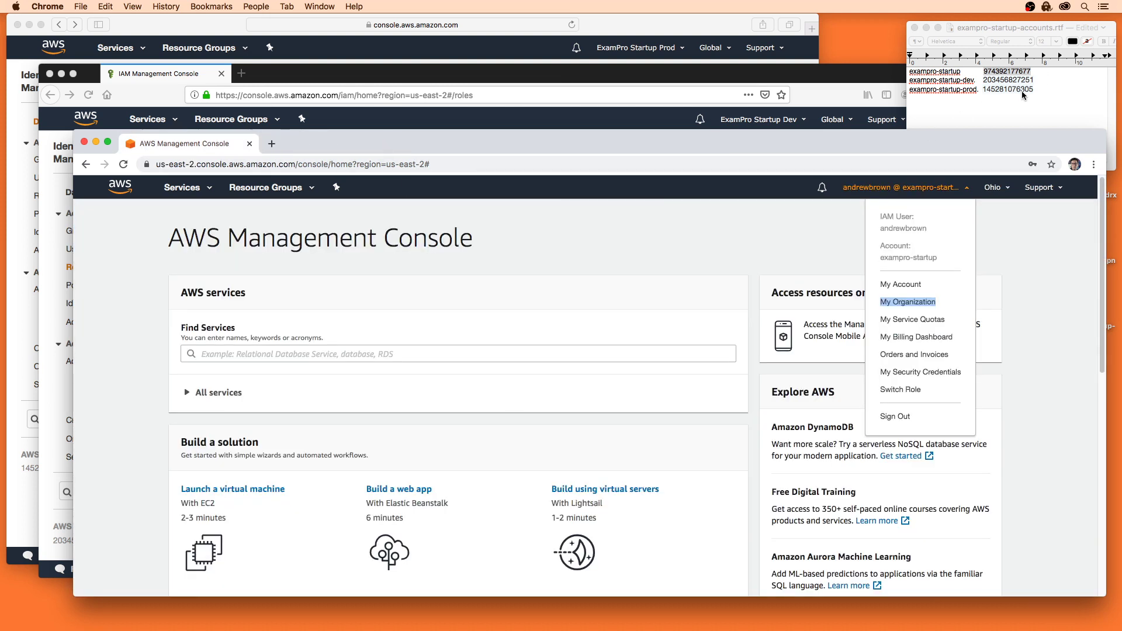
# Step: Return to the dev account's IAM window and open the list of AWS services
pyautogui.click(1022, 92)
pyautogui.click(1015, 240)
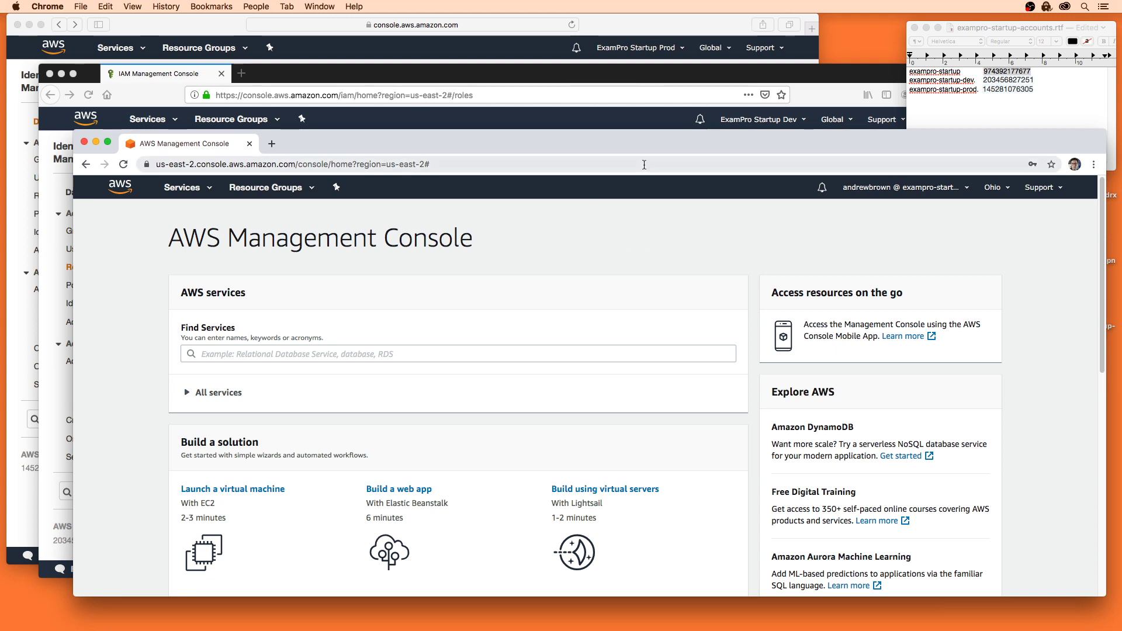
pyautogui.click(610, 120)
pyautogui.click(147, 119)
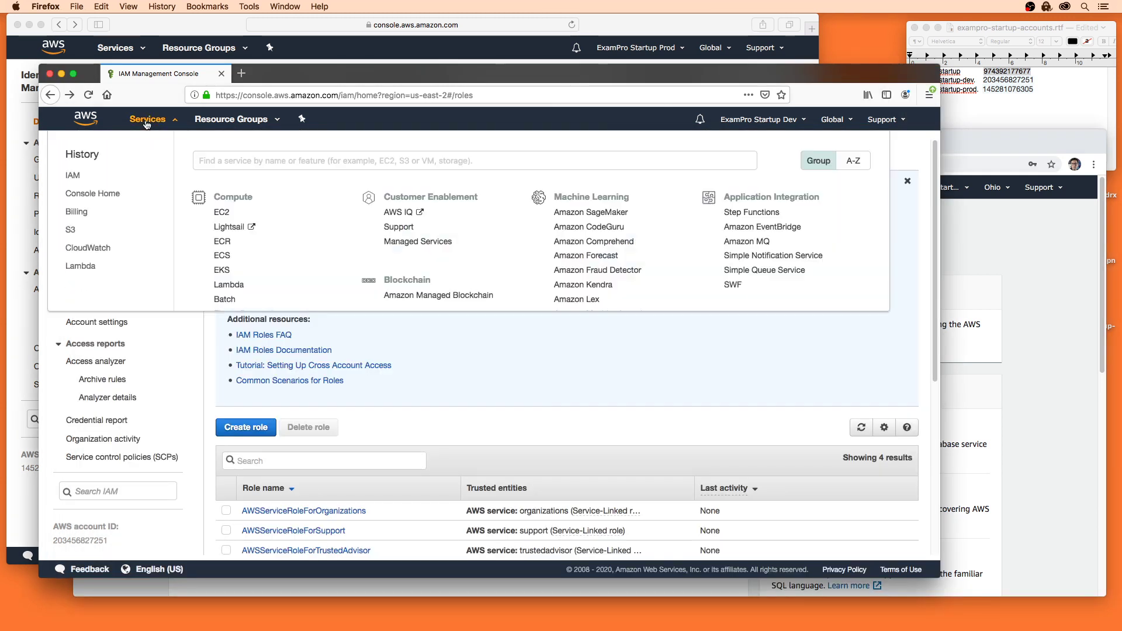
# Step: Open IAM and start a new role that trusts another AWS account
pyautogui.write('iam')
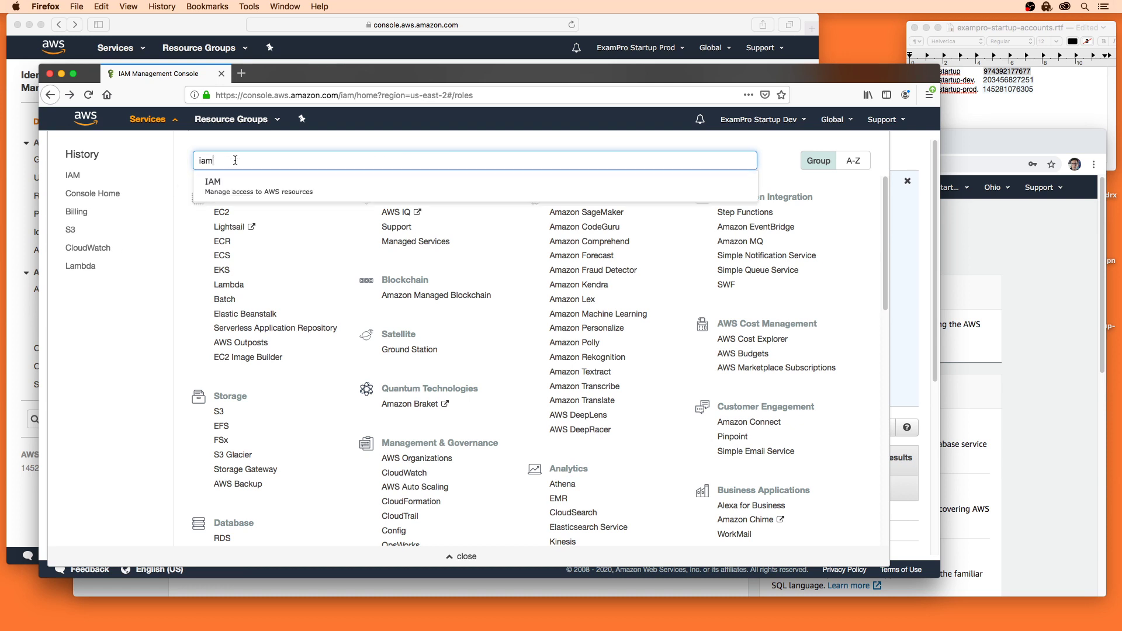
pyautogui.press('Return')
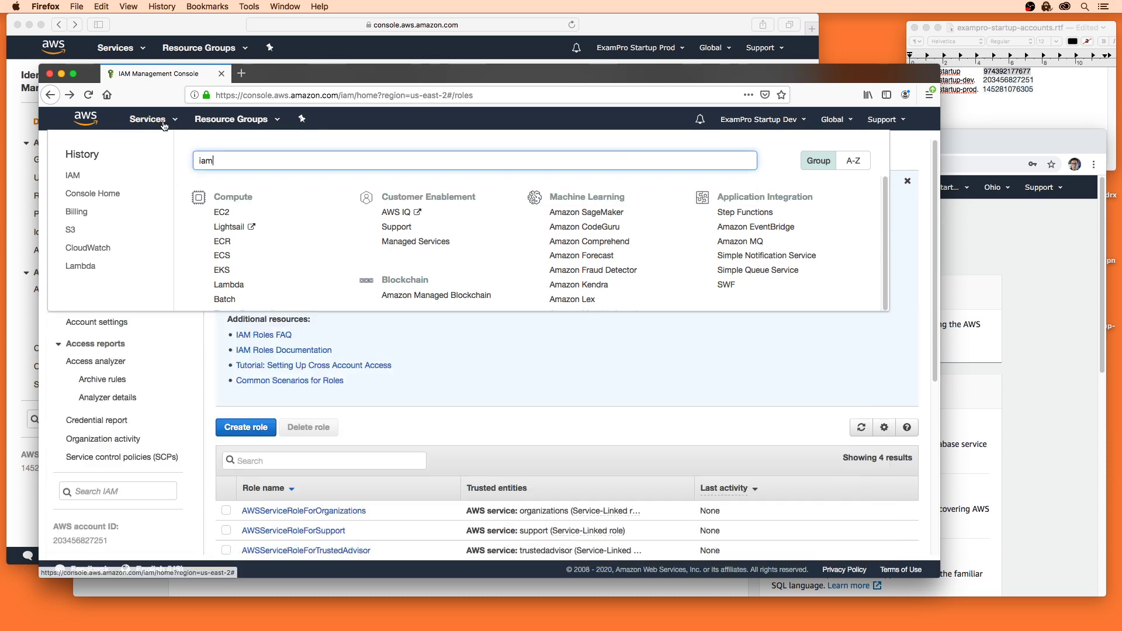
pyautogui.scroll(-3, 339, 217)
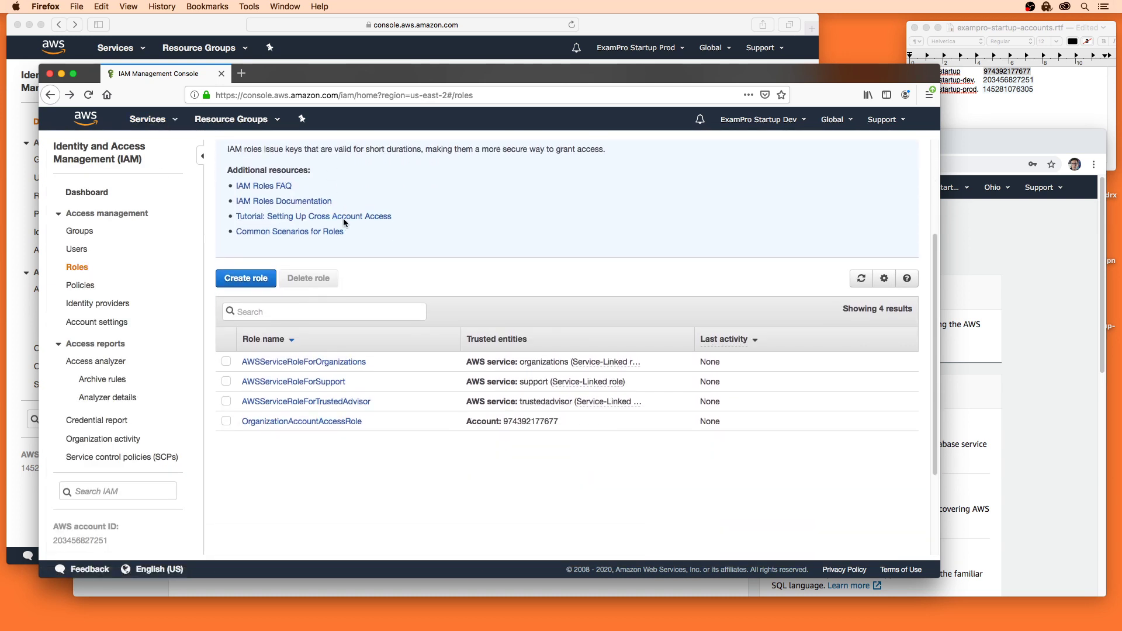
pyautogui.click(248, 278)
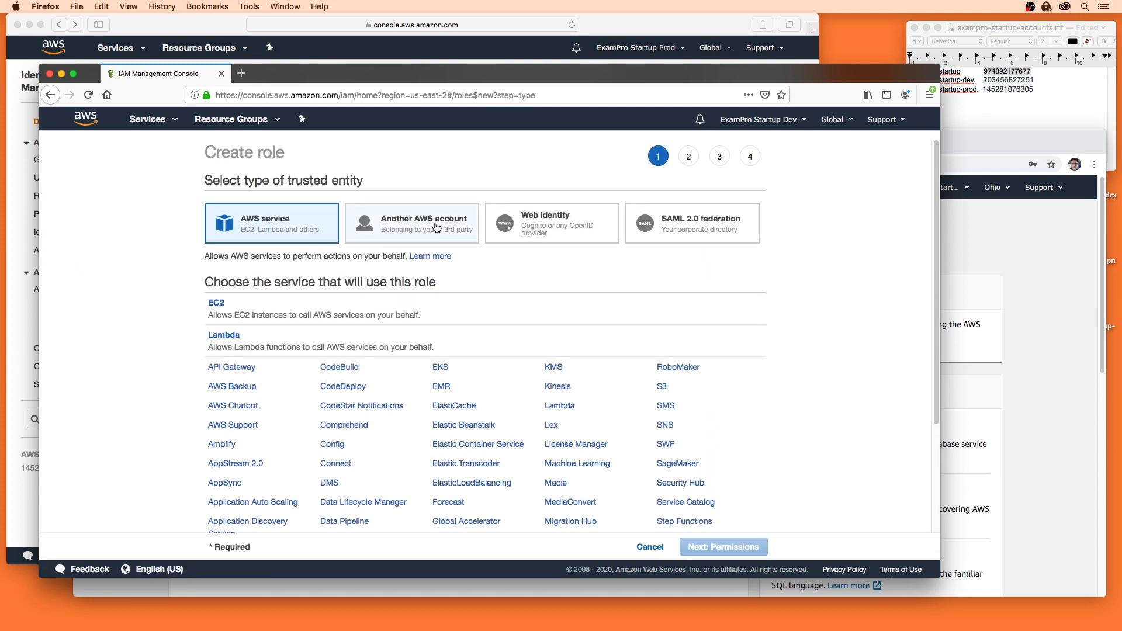
pyautogui.click(436, 227)
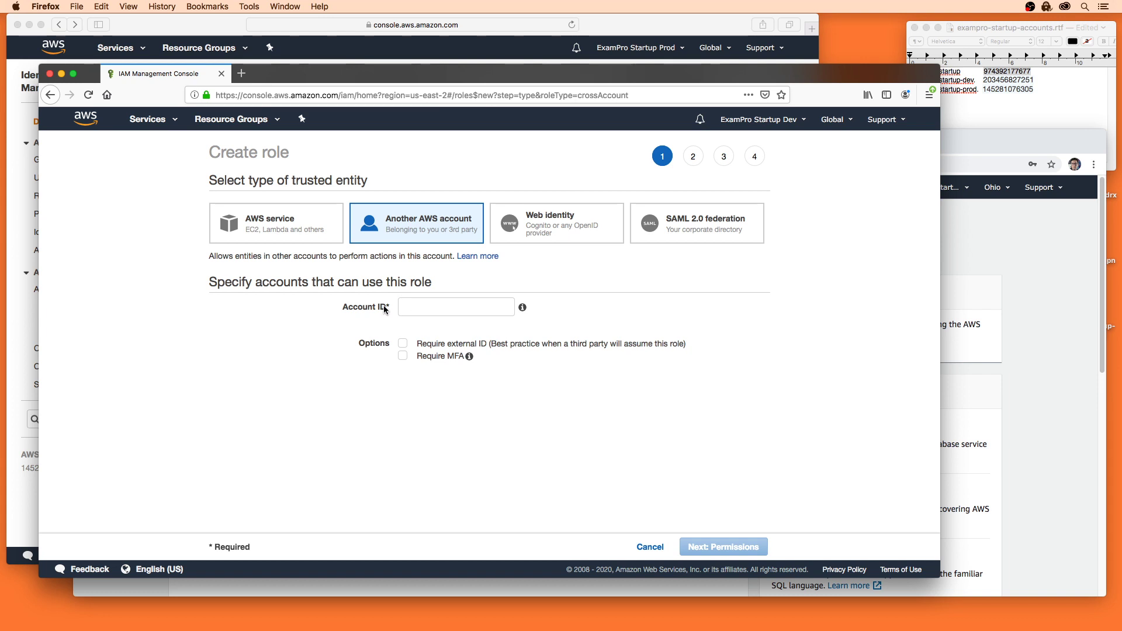
# Step: Paste the master account ID from the notes as the trusted account and continue to permissions
pyautogui.click(972, 446)
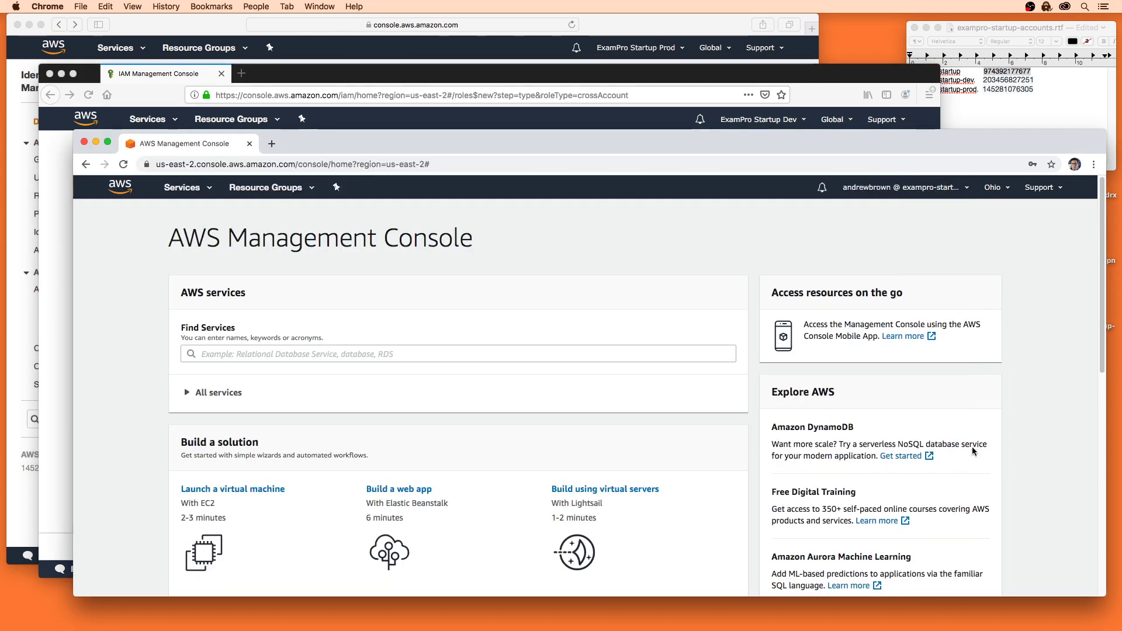
pyautogui.click(820, 93)
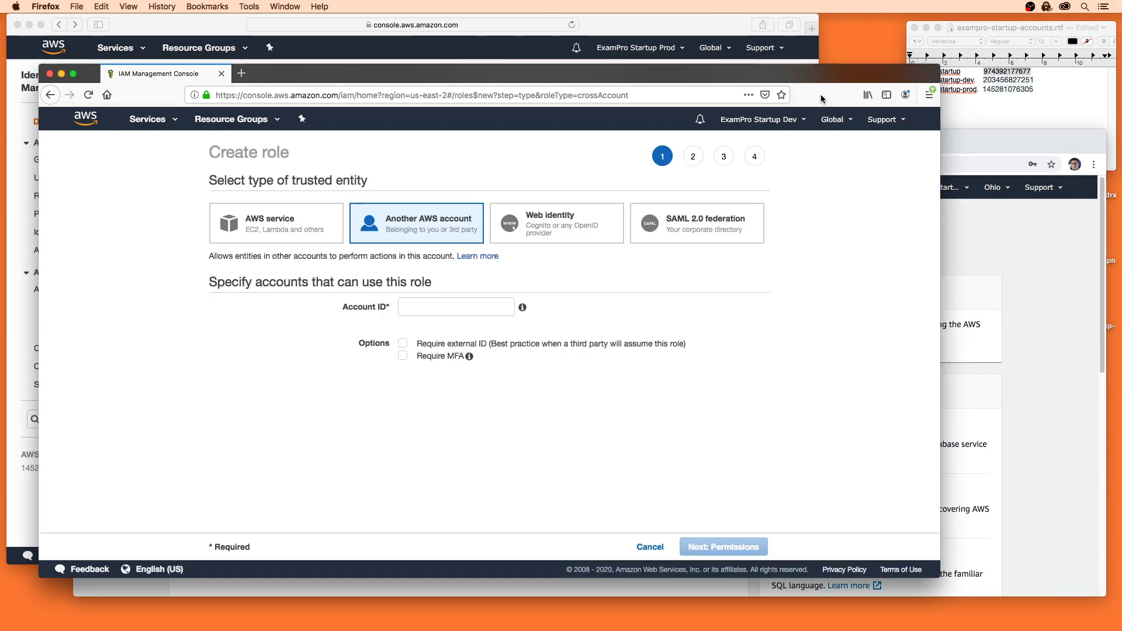
pyautogui.click(1003, 106)
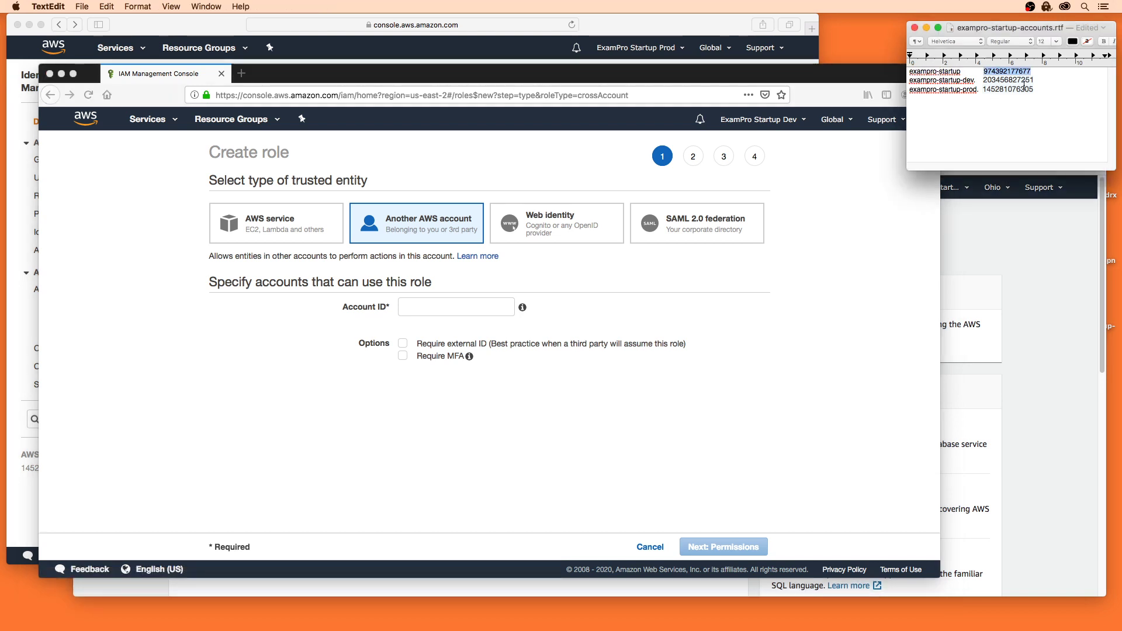
pyautogui.click(492, 303)
pyautogui.click(493, 303)
pyautogui.press('super+v')
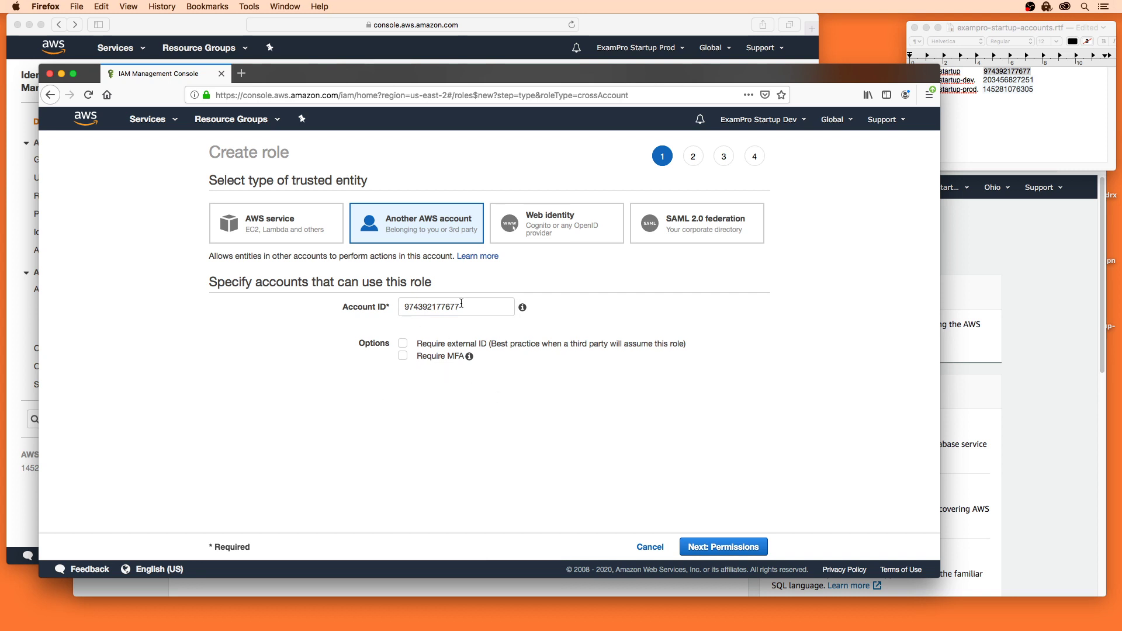
pyautogui.click(723, 549)
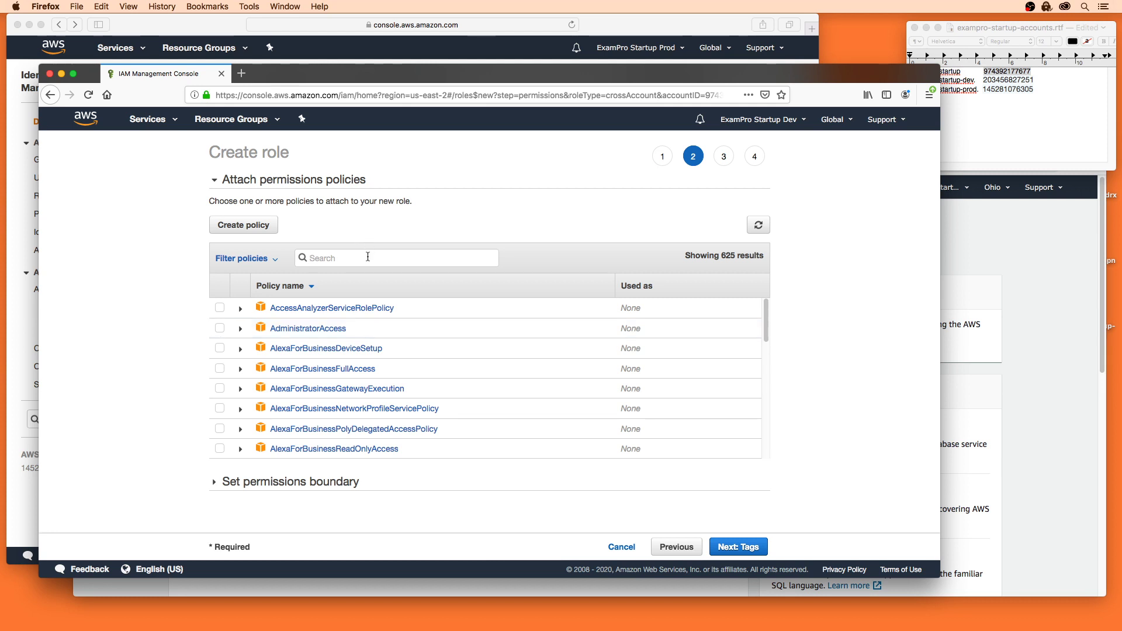
# Step: Search the policies for 'power', then browse the 'readonly' policy results
pyautogui.write('power')
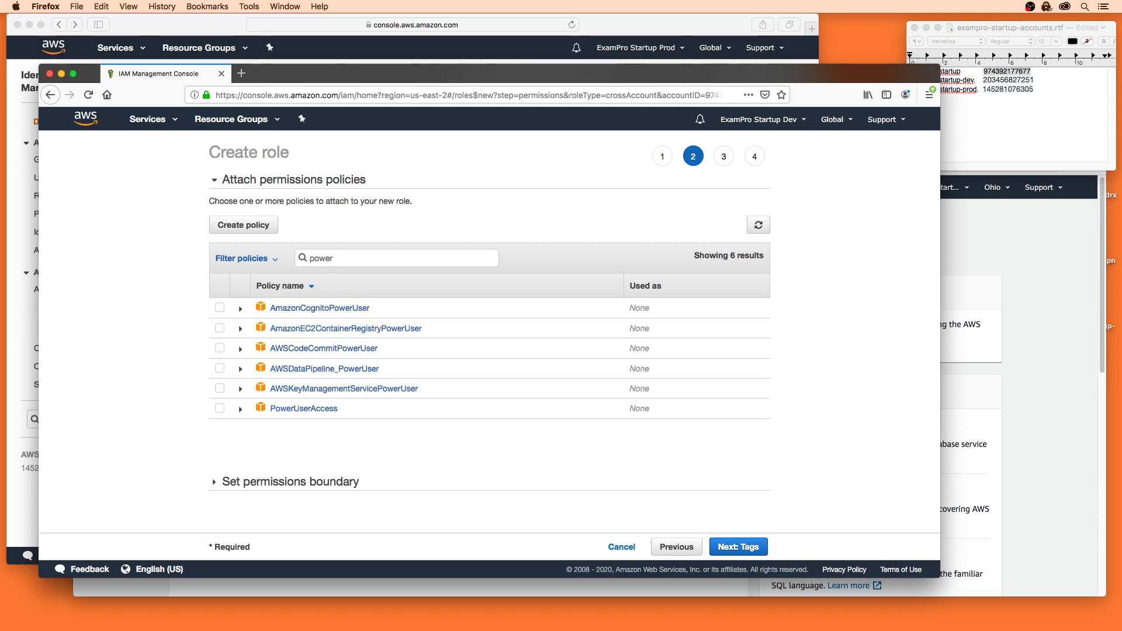
pyautogui.click(1045, 267)
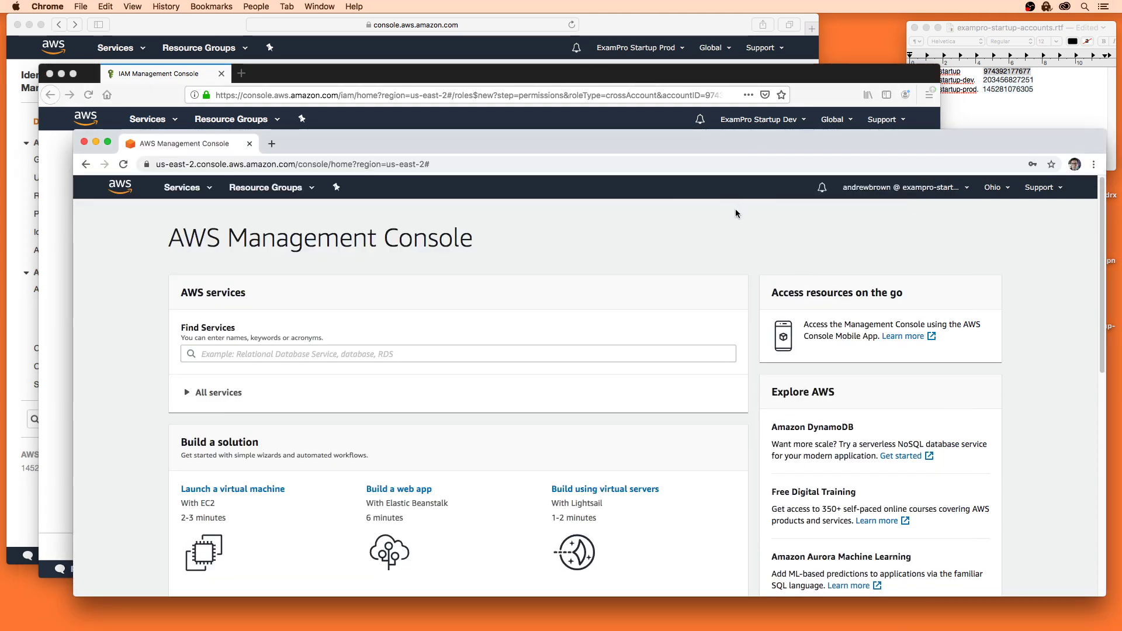
pyautogui.doubleClick(832, 91)
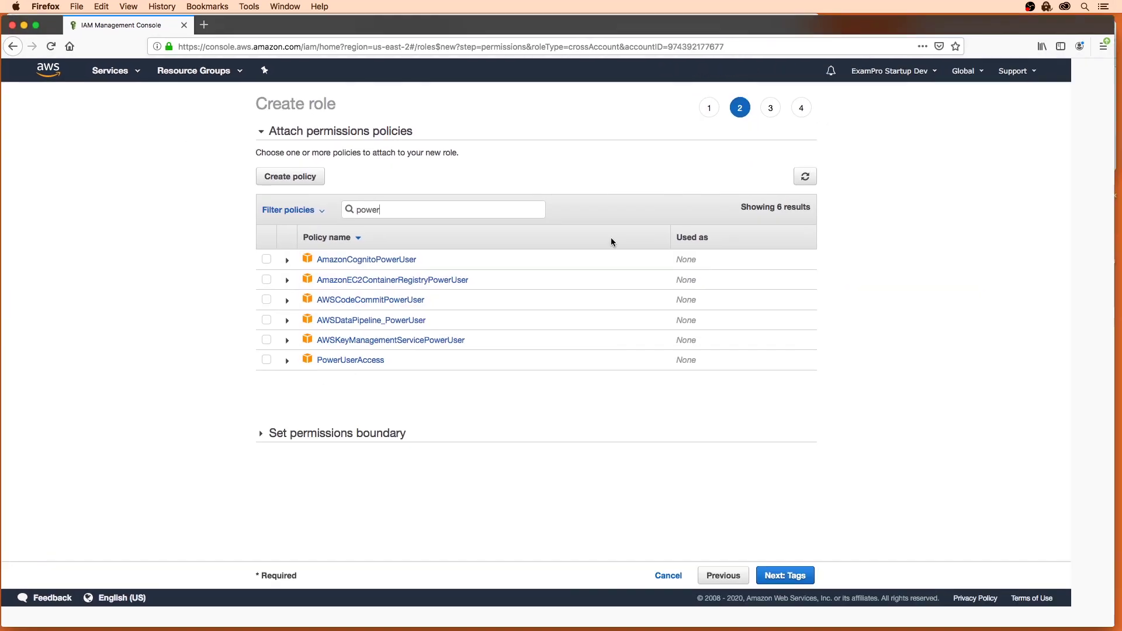
pyautogui.doubleClick(280, 31)
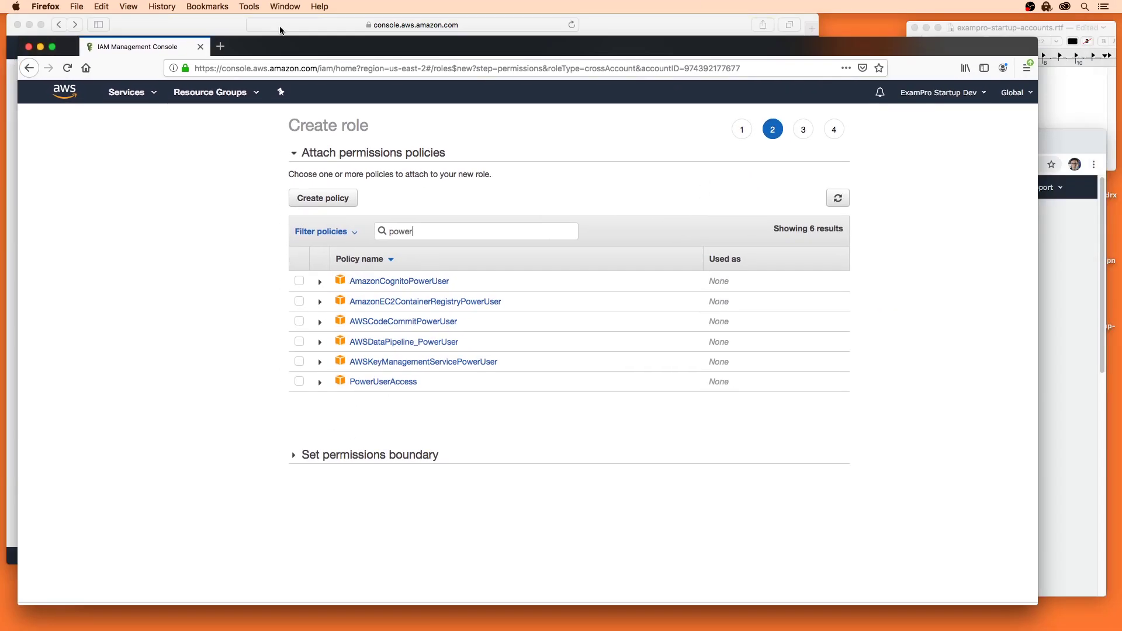
pyautogui.doubleClick(368, 265)
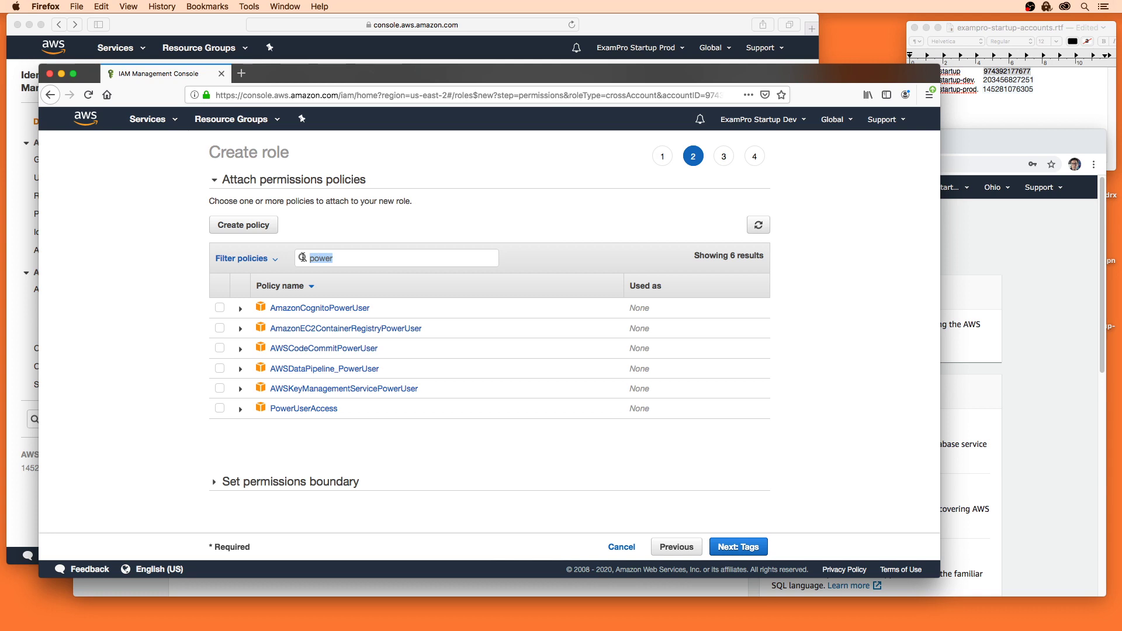
pyautogui.write('readonly')
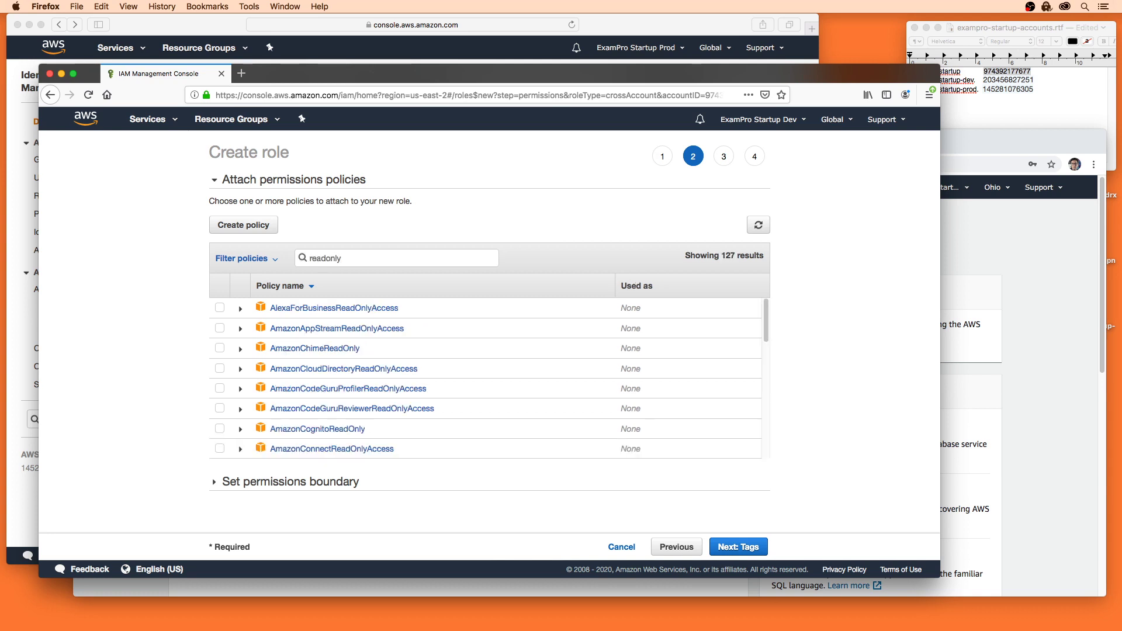
pyautogui.scroll(-5, 403, 351)
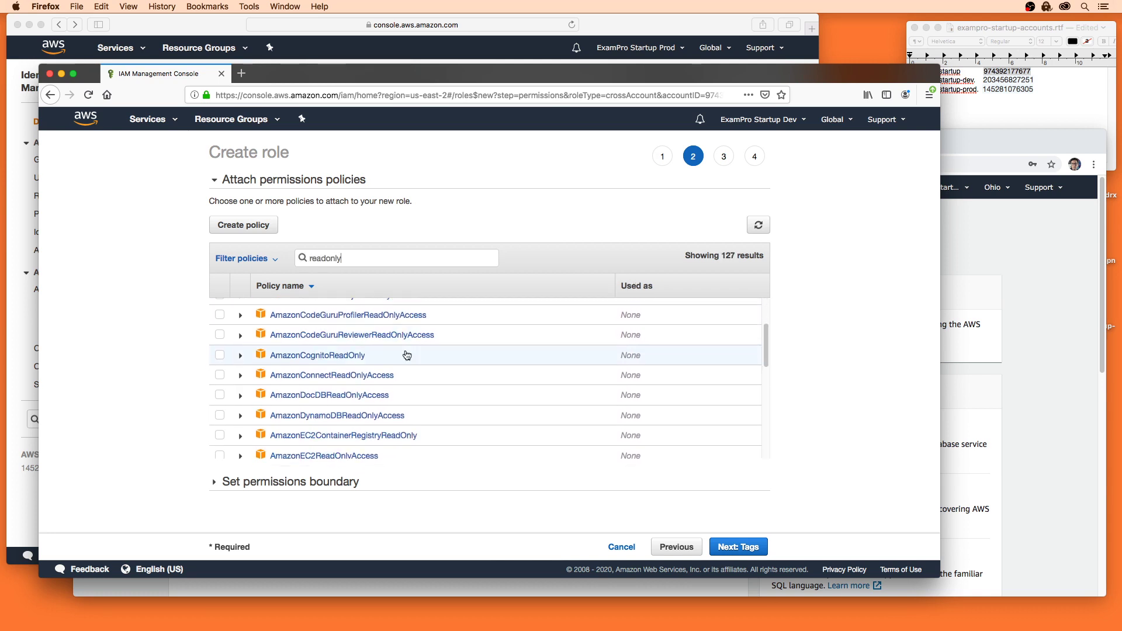
pyautogui.scroll(-5, 407, 352)
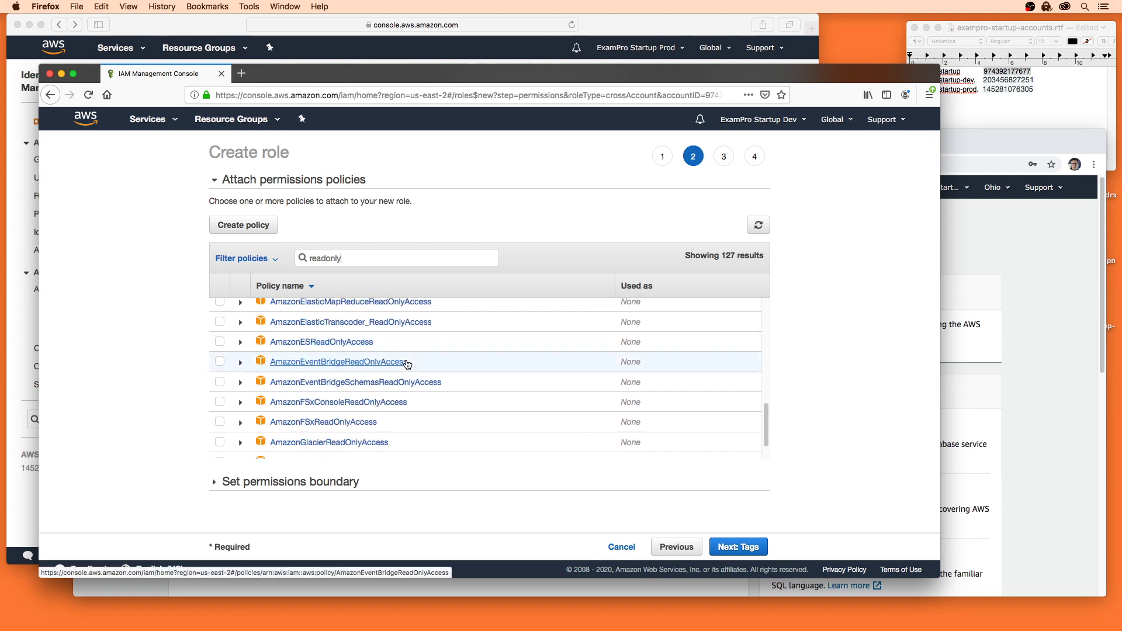
pyautogui.scroll(-6, 407, 364)
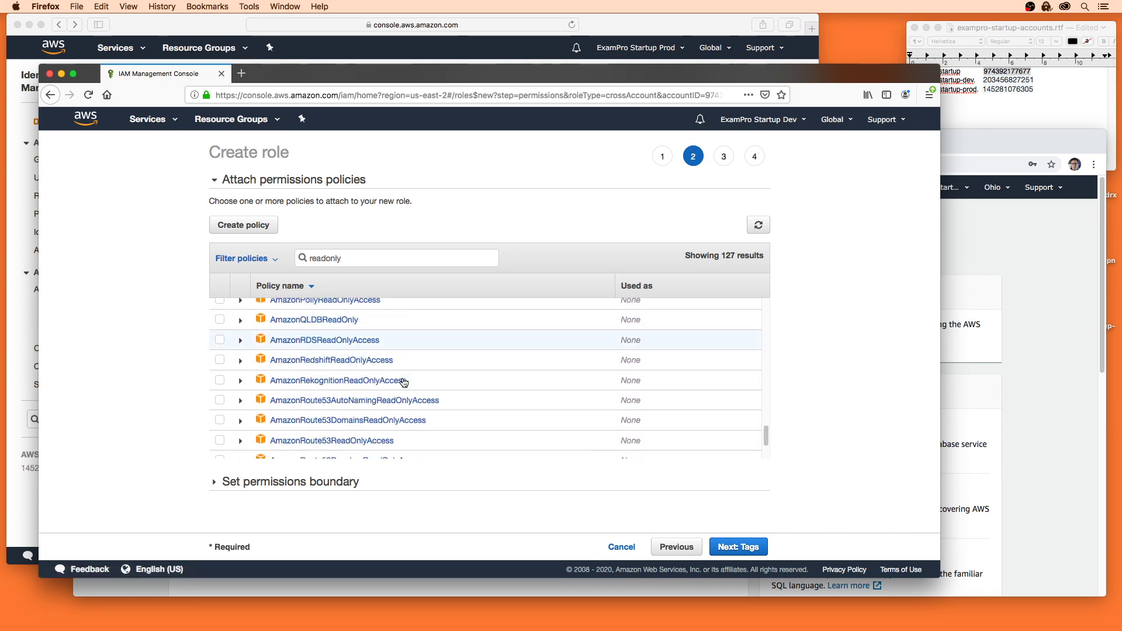
pyautogui.scroll(15, 401, 393)
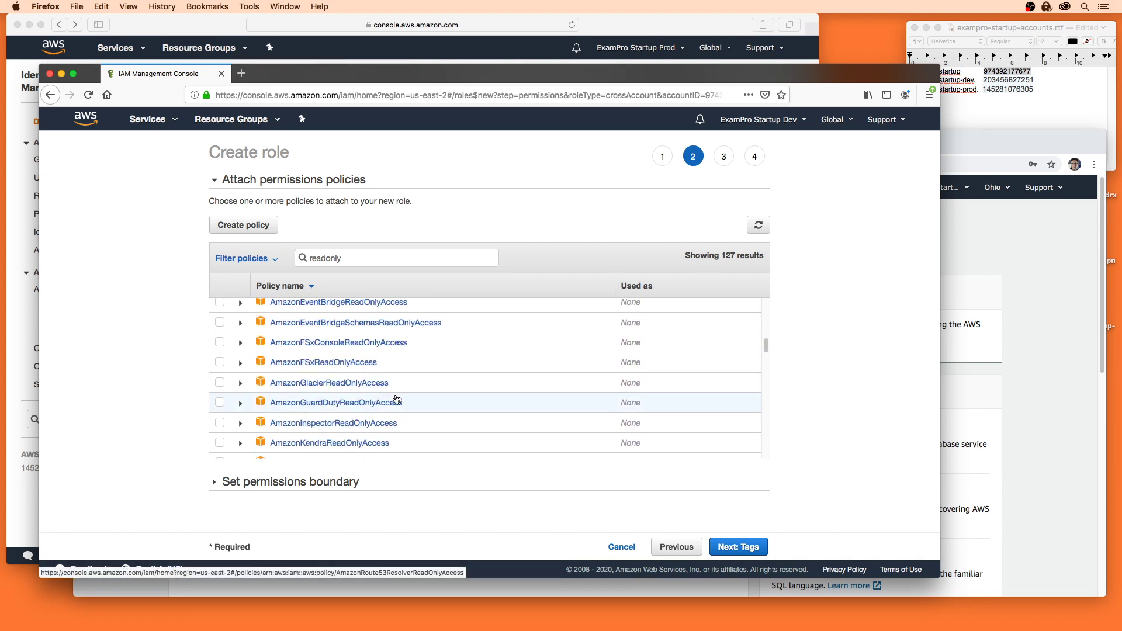
# Step: Search 'power' again, attach PowerUserAccess, and continue to tags
pyautogui.doubleClick(334, 260)
pyautogui.write('poweruser')
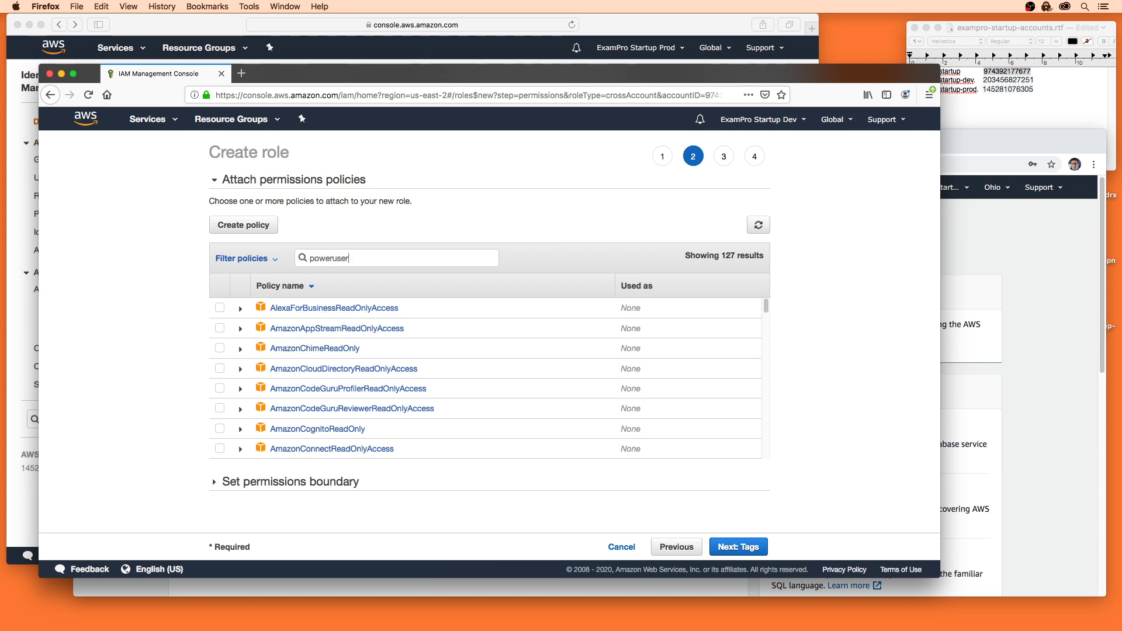
pyautogui.click(220, 408)
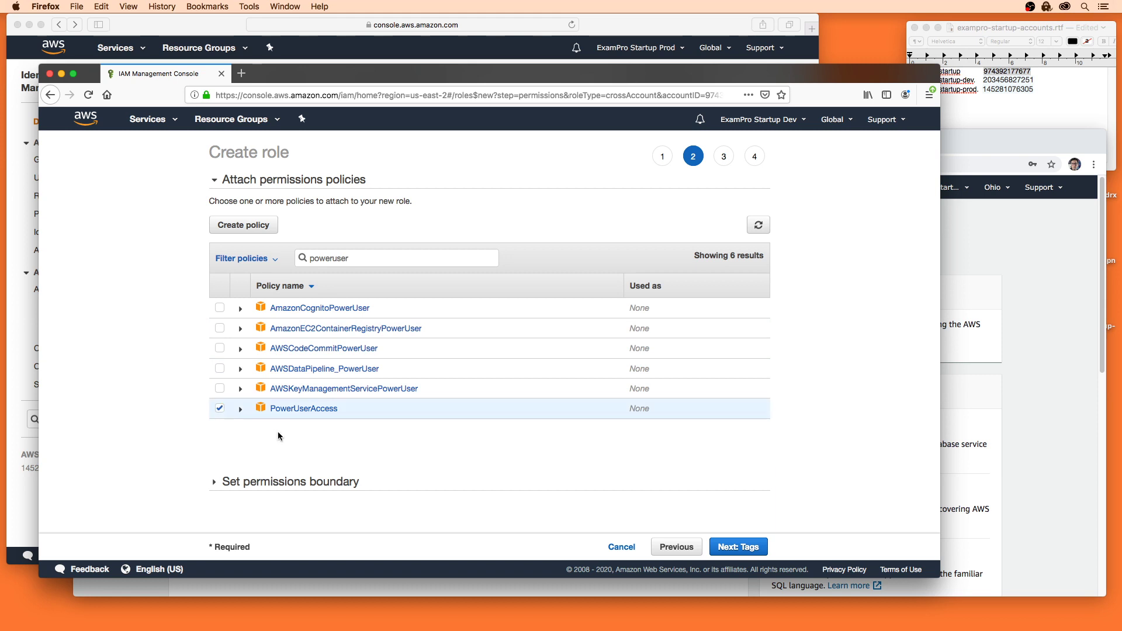
pyautogui.click(737, 546)
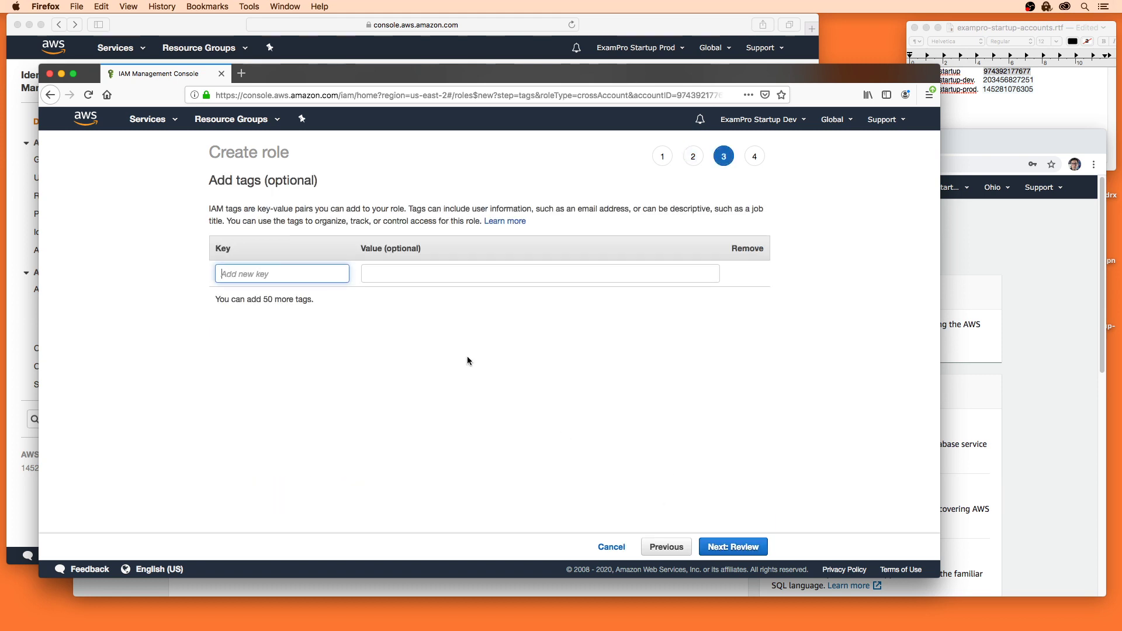
# Step: Skip tags and name the role ExamProCrossAccount
pyautogui.click(730, 545)
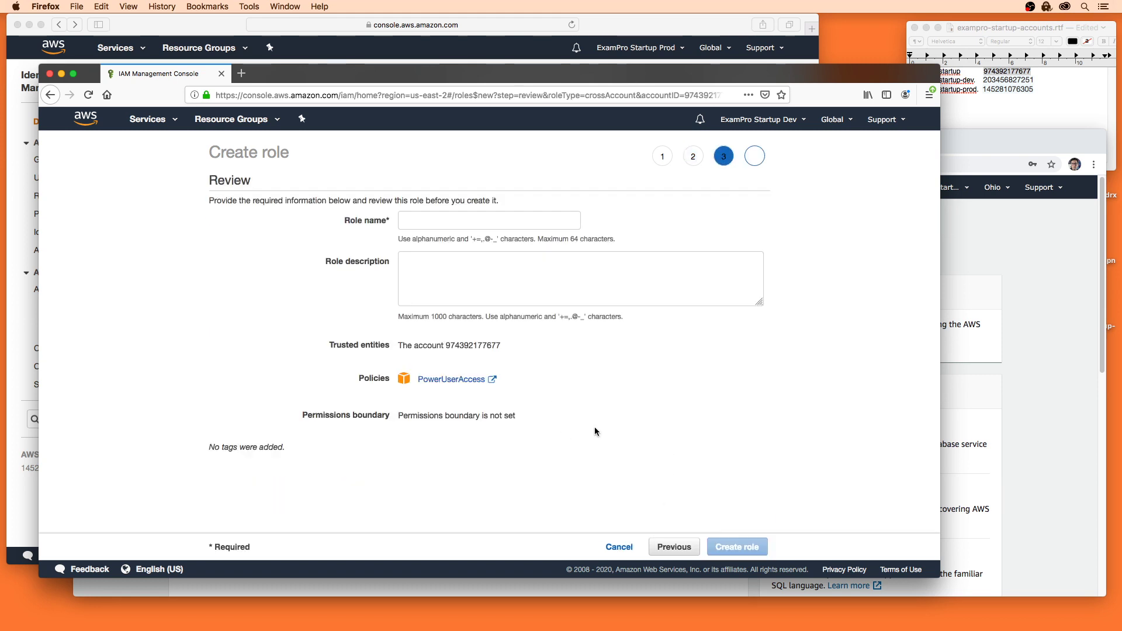
pyautogui.click(442, 225)
pyautogui.write('Exa')
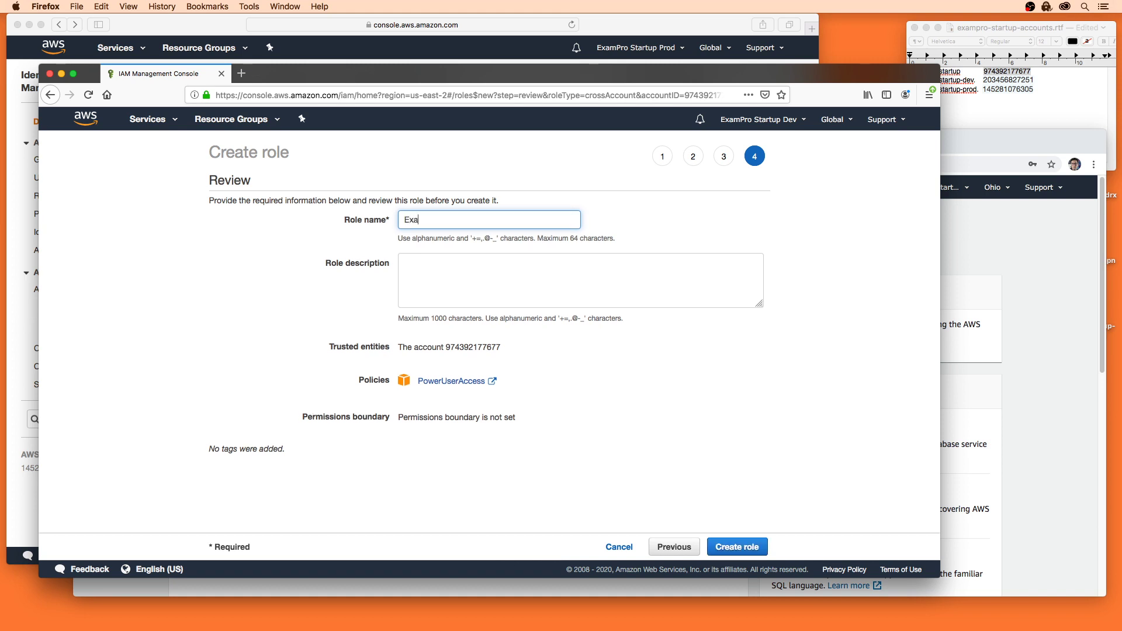
pyautogui.write('mProCrossAccount')
# Step: Describe the role as 'Providers our admin from the master account access to the dev account' and create it
pyautogui.click(464, 263)
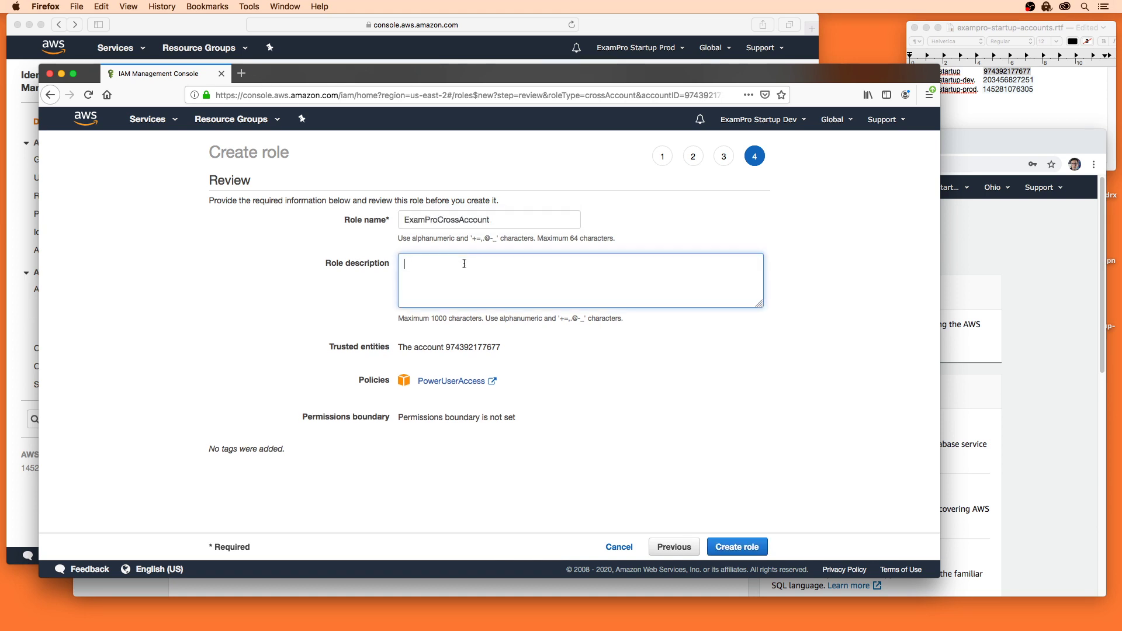
pyautogui.write('Pro')
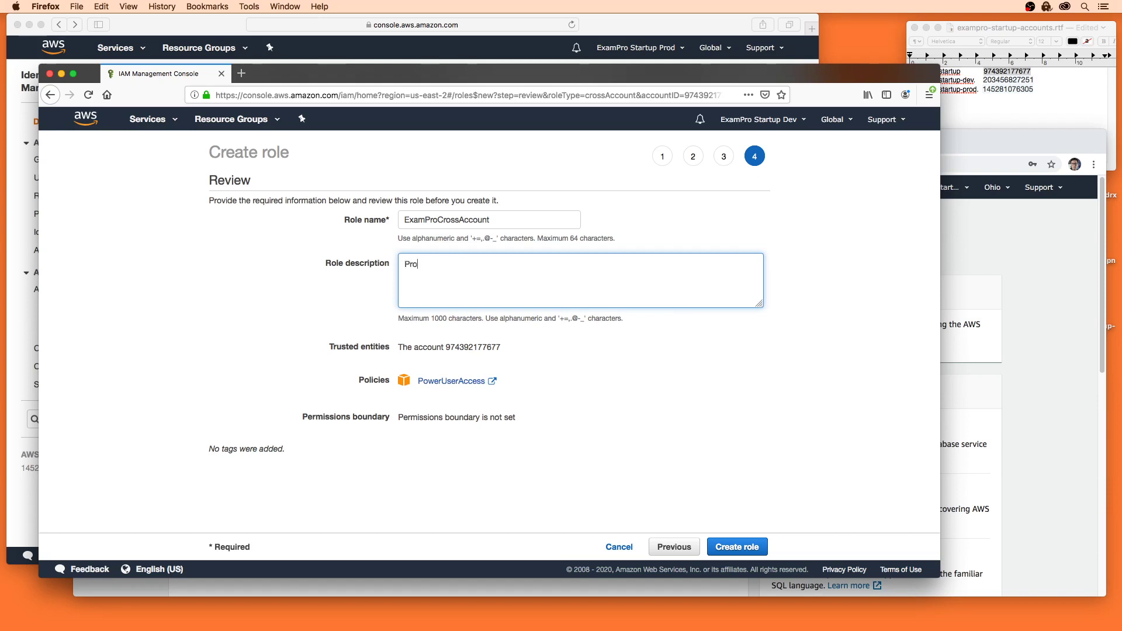
pyautogui.write('viders ')
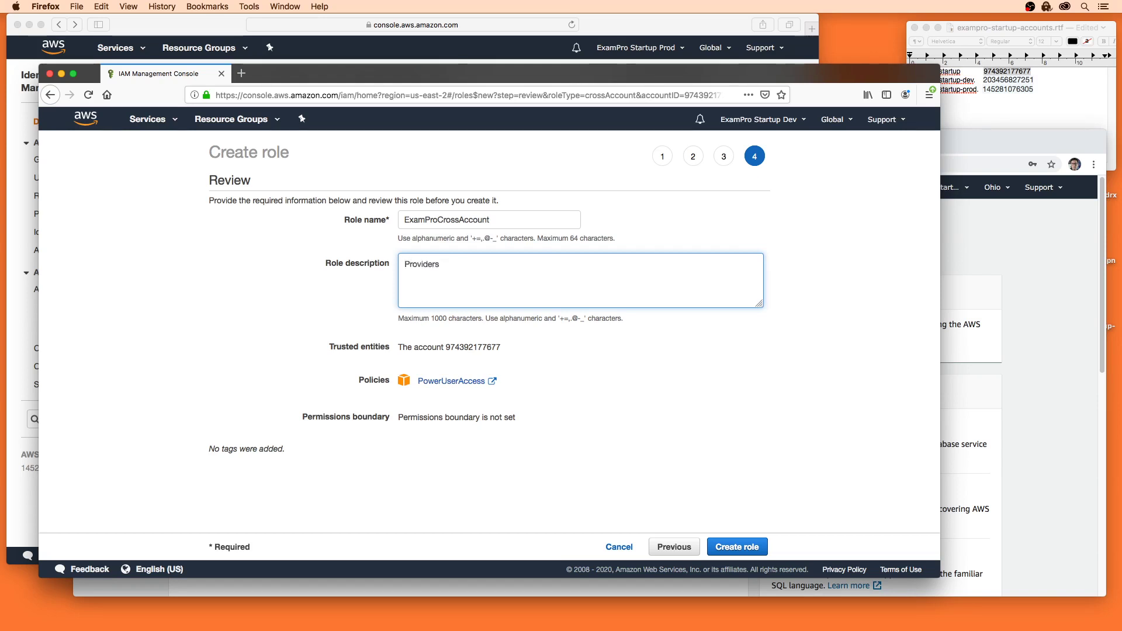
pyautogui.write('our admin from ')
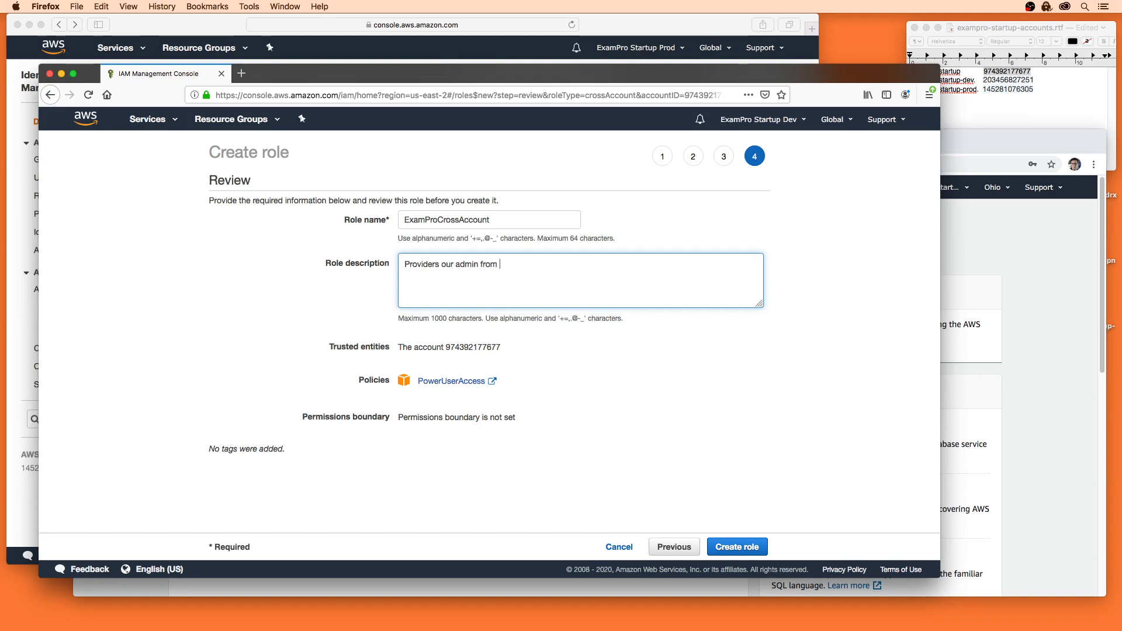
pyautogui.write('the master account acces')
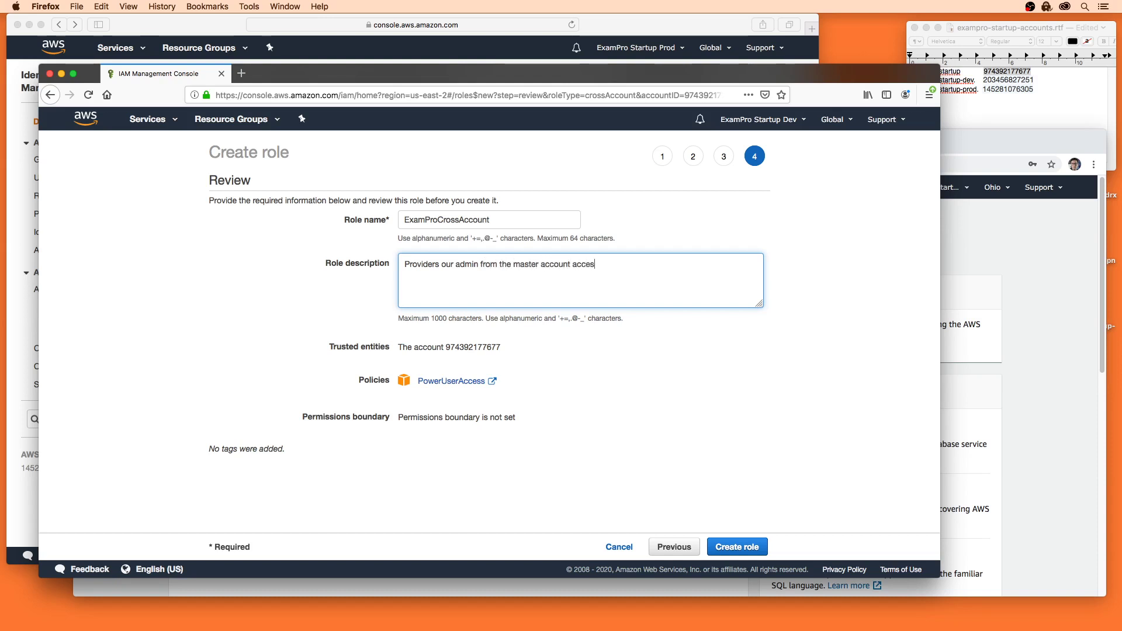
pyautogui.write('s to the de')
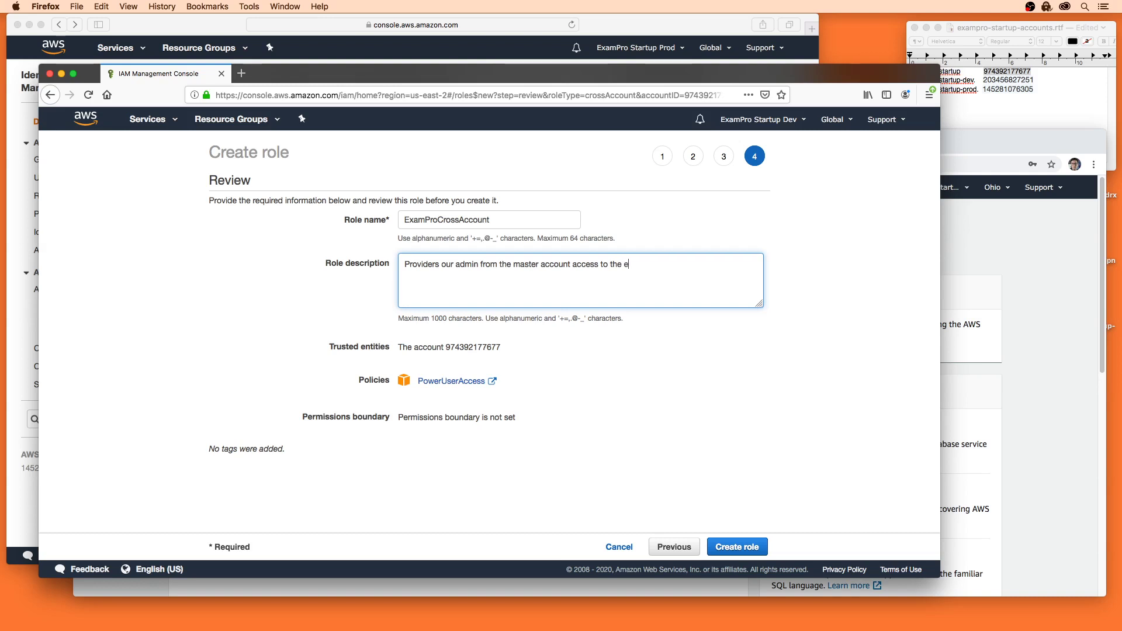
pyautogui.press('BackSpace')
pyautogui.write('dev account.')
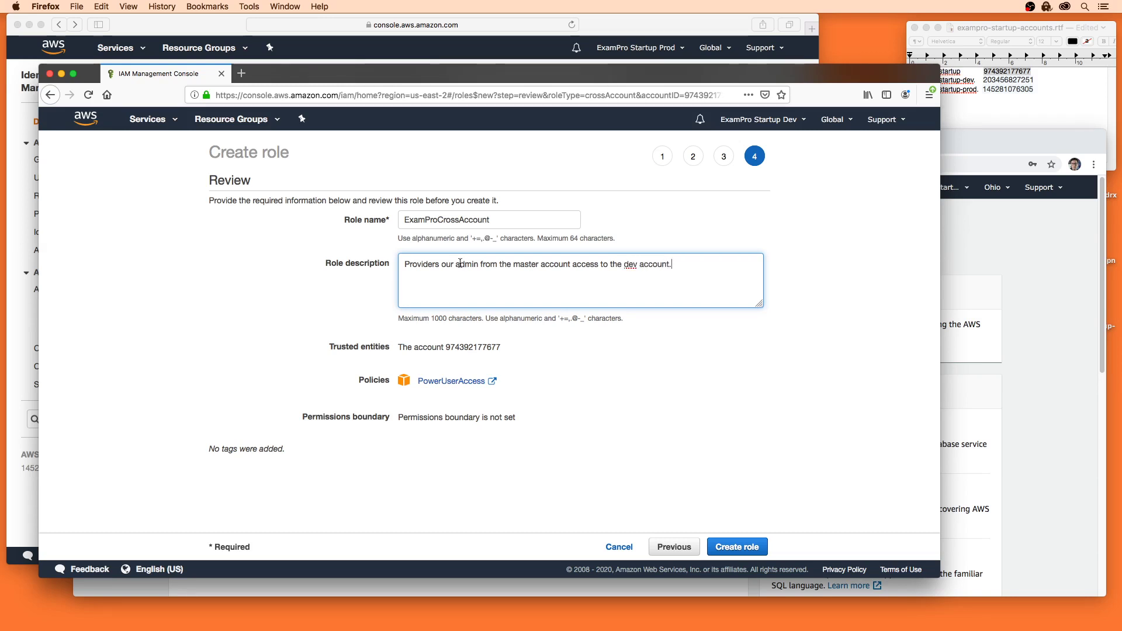
pyautogui.click(726, 543)
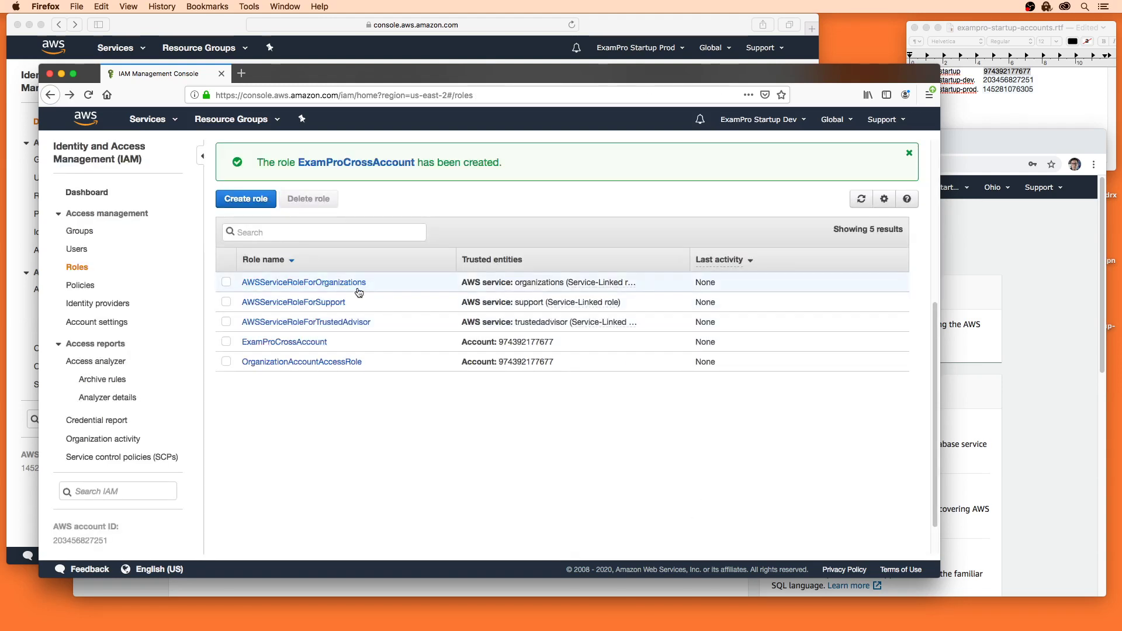
# Step: Check ExamProCrossAccount's trusted master account and copy its switch-role link into a new tab
pyautogui.click(304, 342)
pyautogui.click(340, 356)
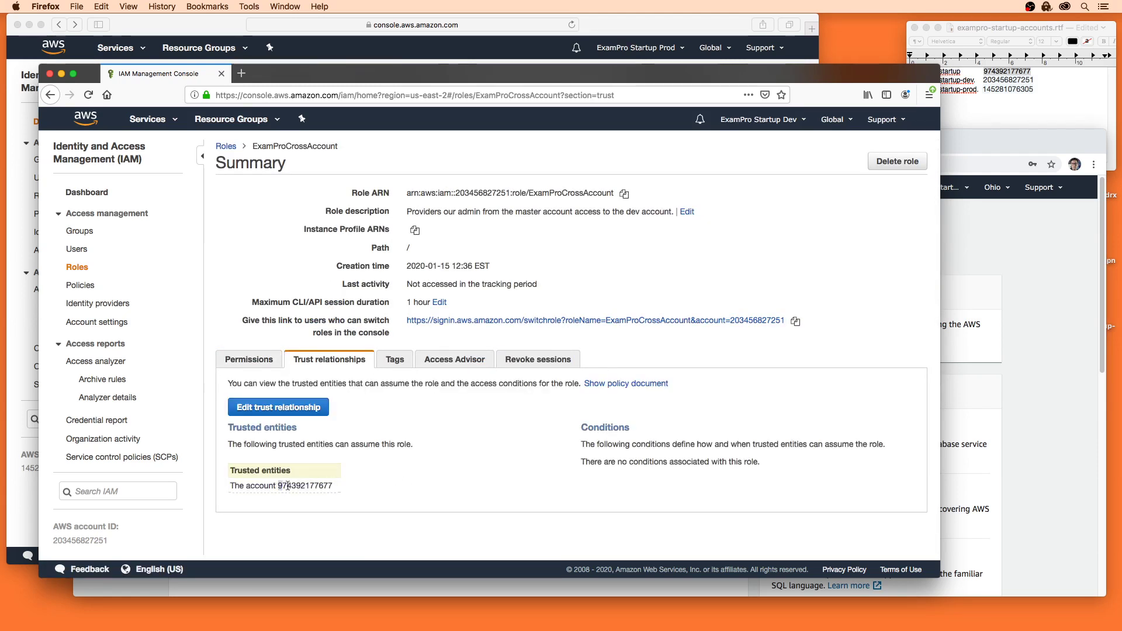
pyautogui.moveTo(277, 488); pyautogui.dragTo(341, 489)
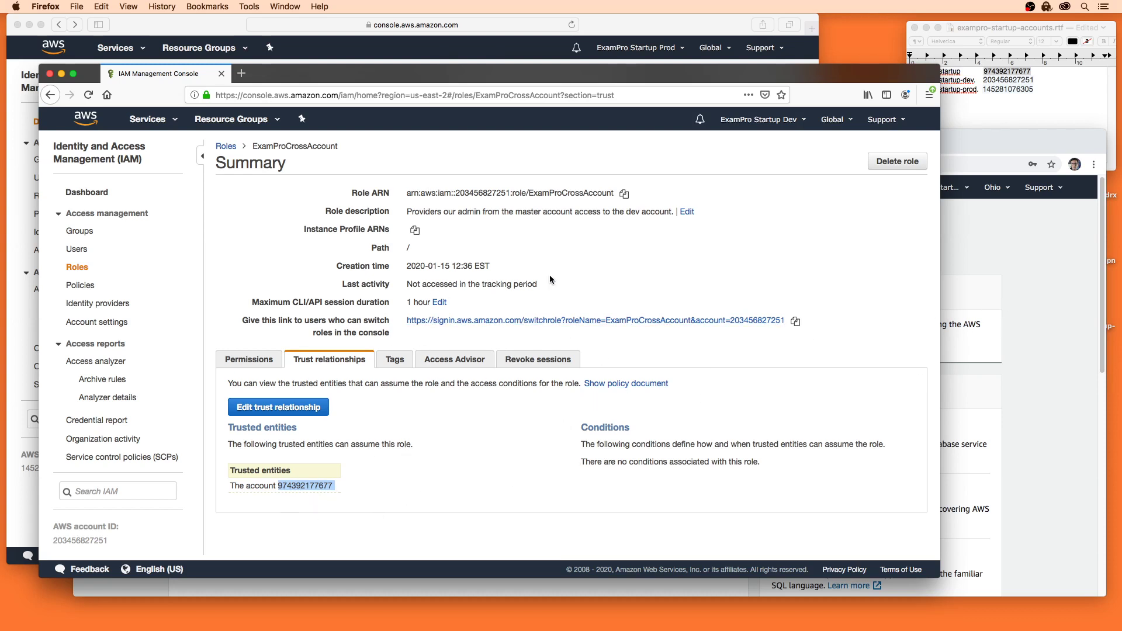
pyautogui.click(578, 262)
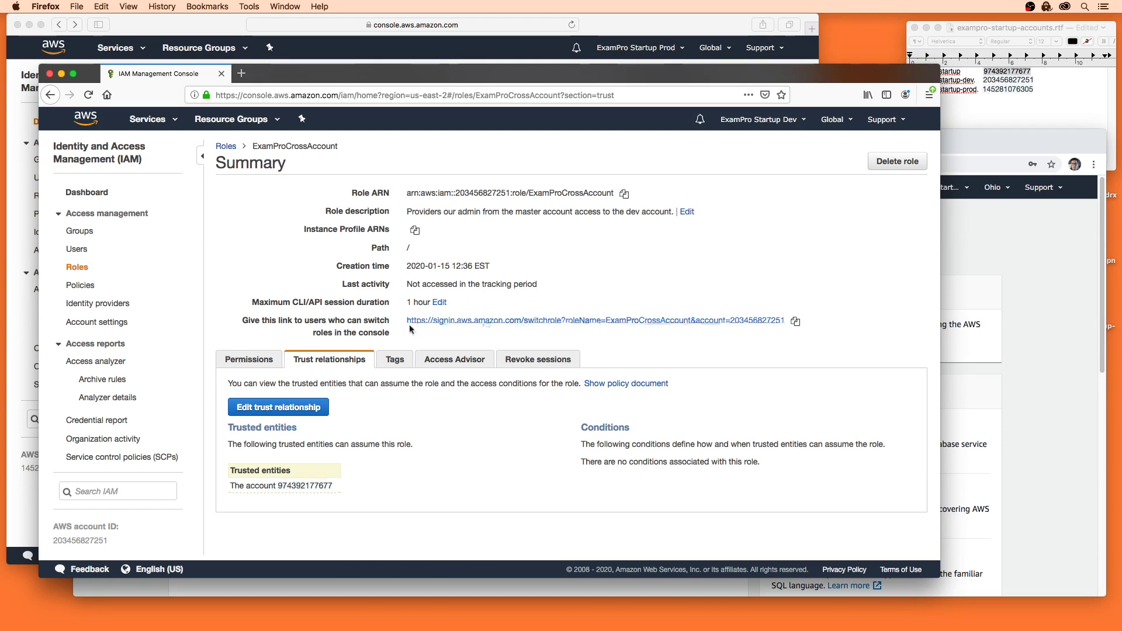
pyautogui.moveTo(263, 320); pyautogui.dragTo(378, 333)
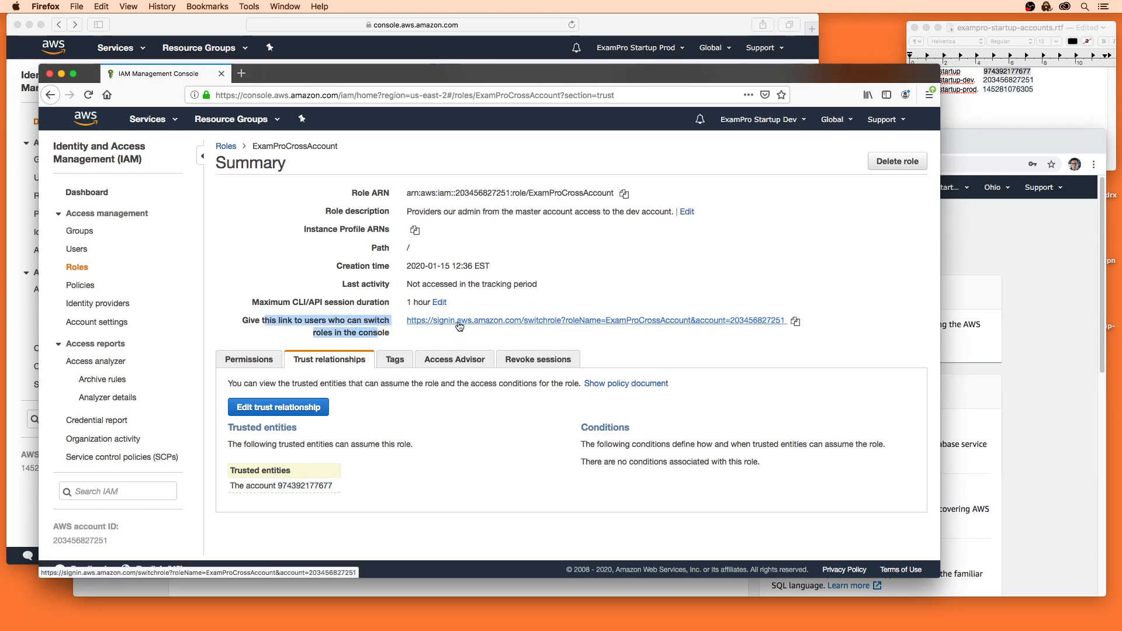
pyautogui.click(795, 320)
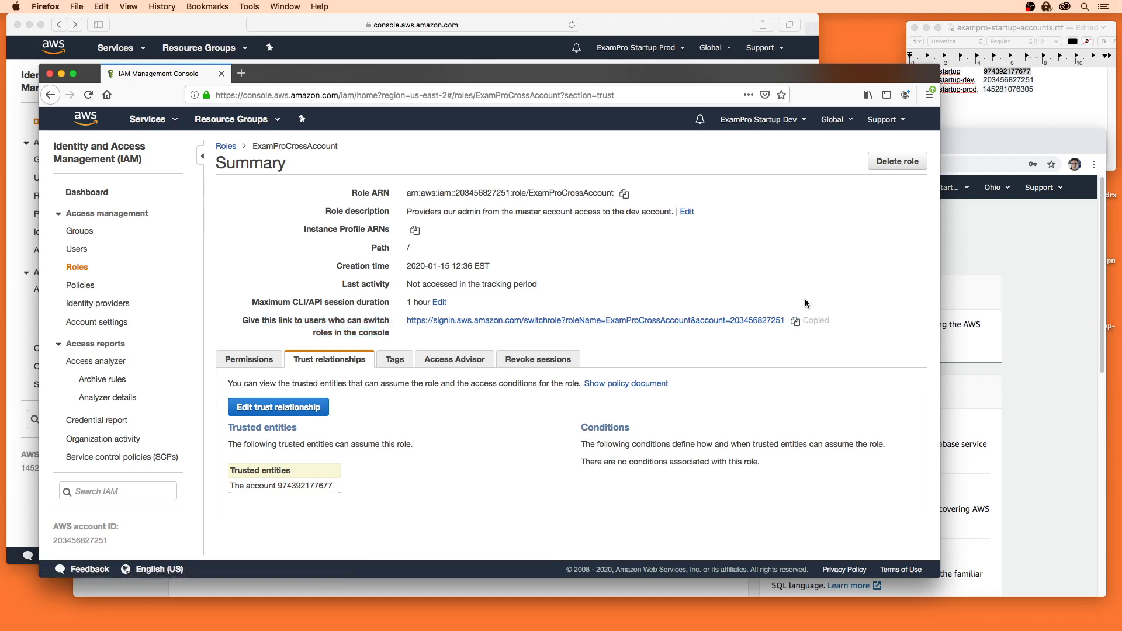
pyautogui.click(987, 261)
pyautogui.click(270, 143)
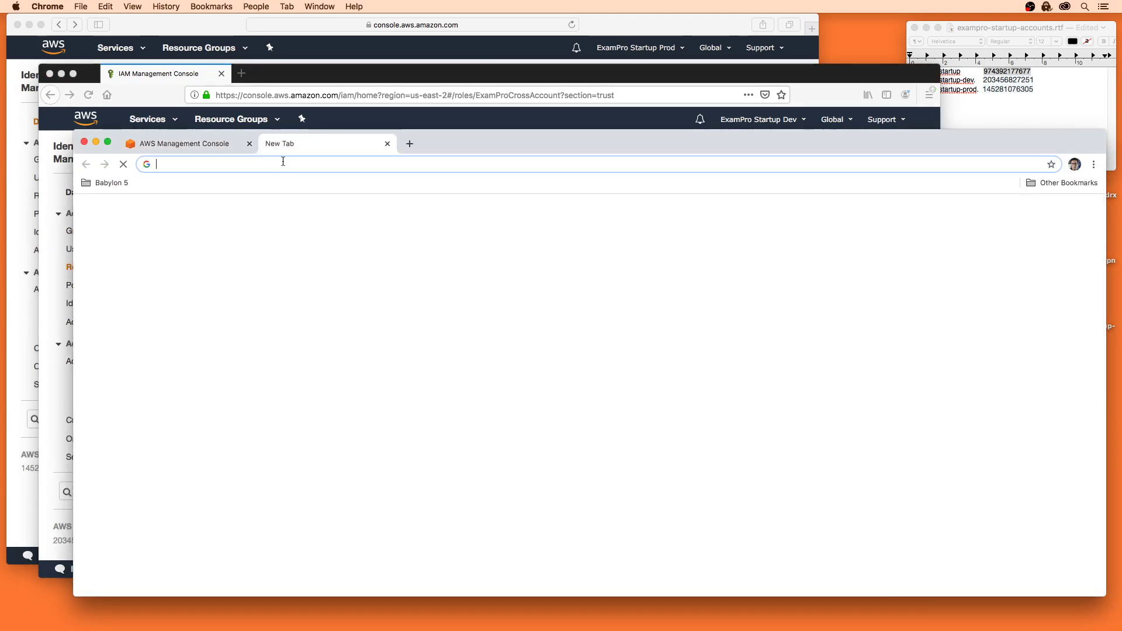
# Step: Load the switch-role link and paste the dev account number into Account
pyautogui.press('super+v')
pyautogui.press('Return')
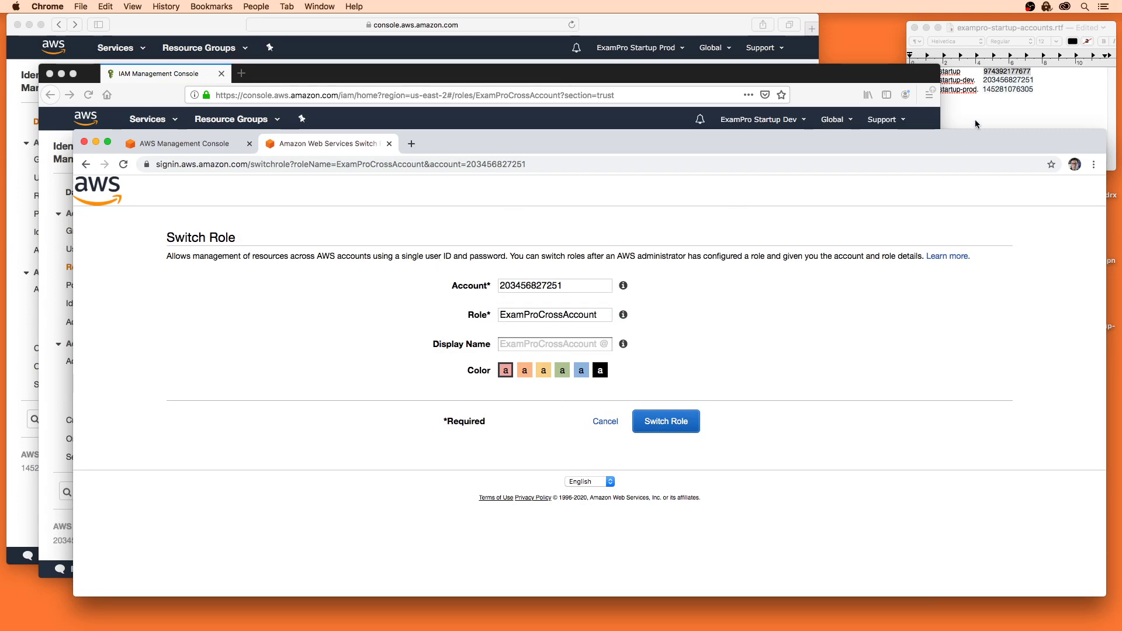
pyautogui.click(979, 98)
pyautogui.doubleClick(1004, 79)
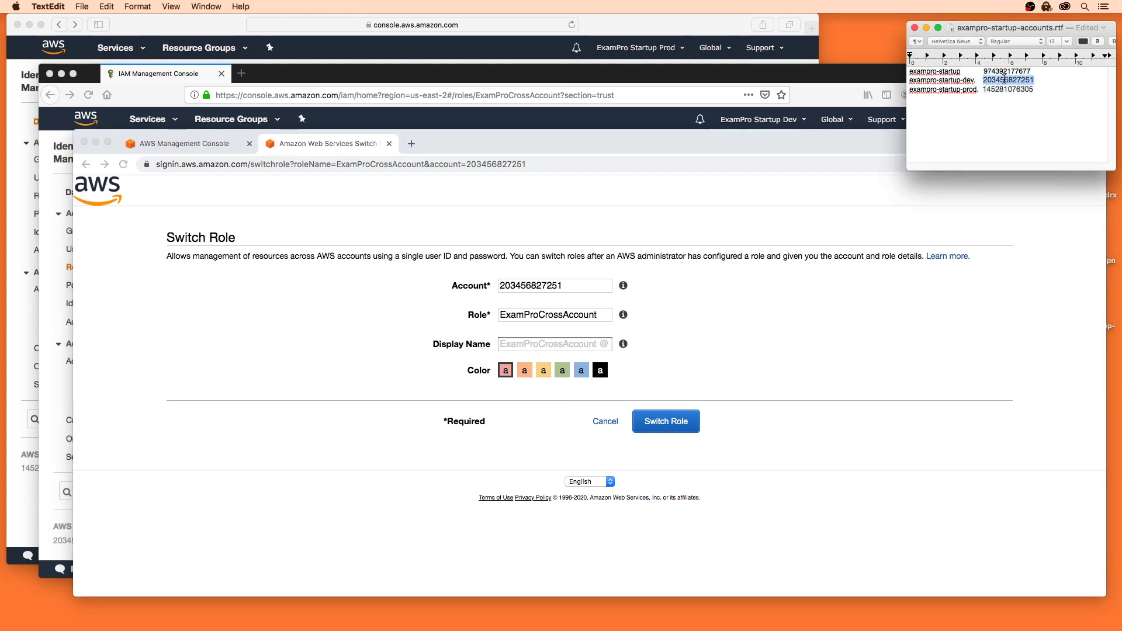
pyautogui.press('super+c')
pyautogui.click(576, 286)
pyautogui.press('super+v')
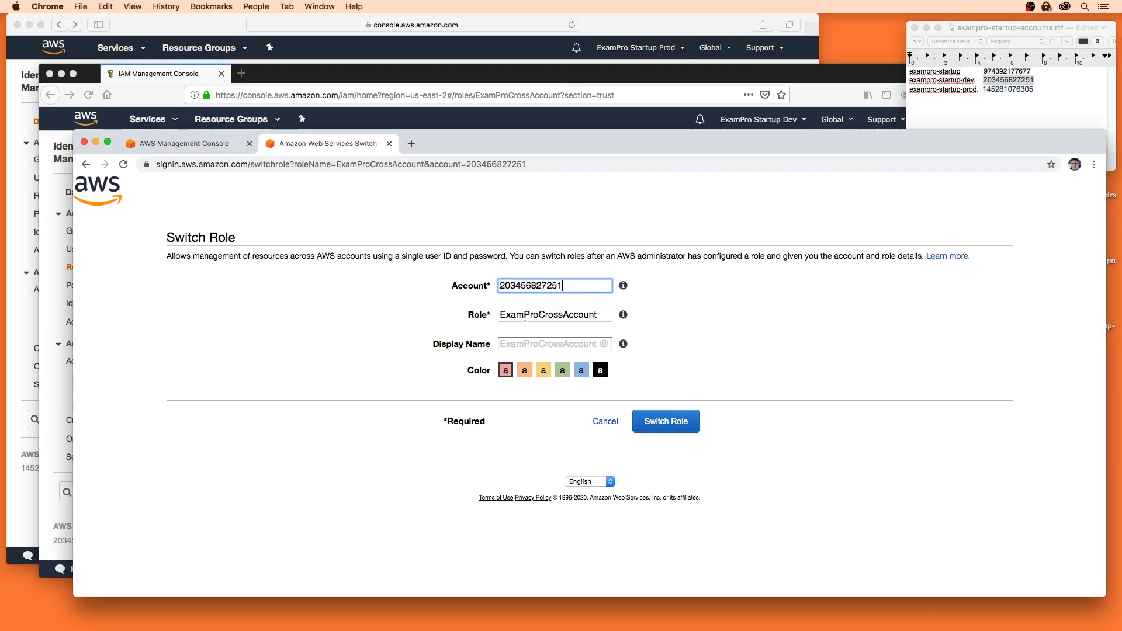
# Step: Set display name Development with a green colour and switch into the role
pyautogui.click(424, 69)
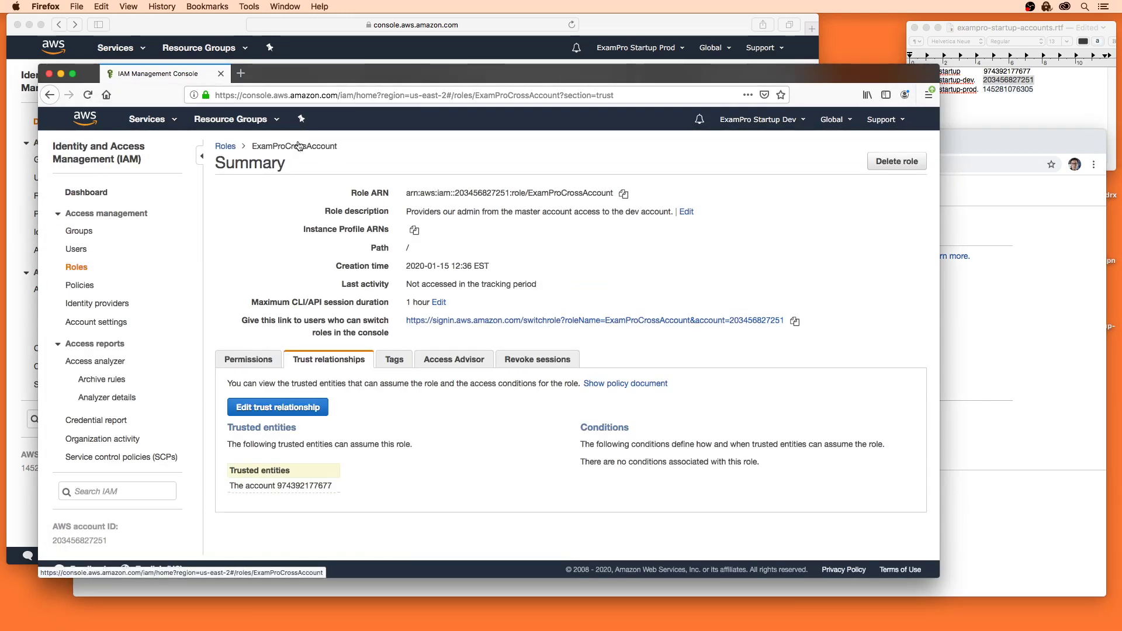
pyautogui.click(953, 211)
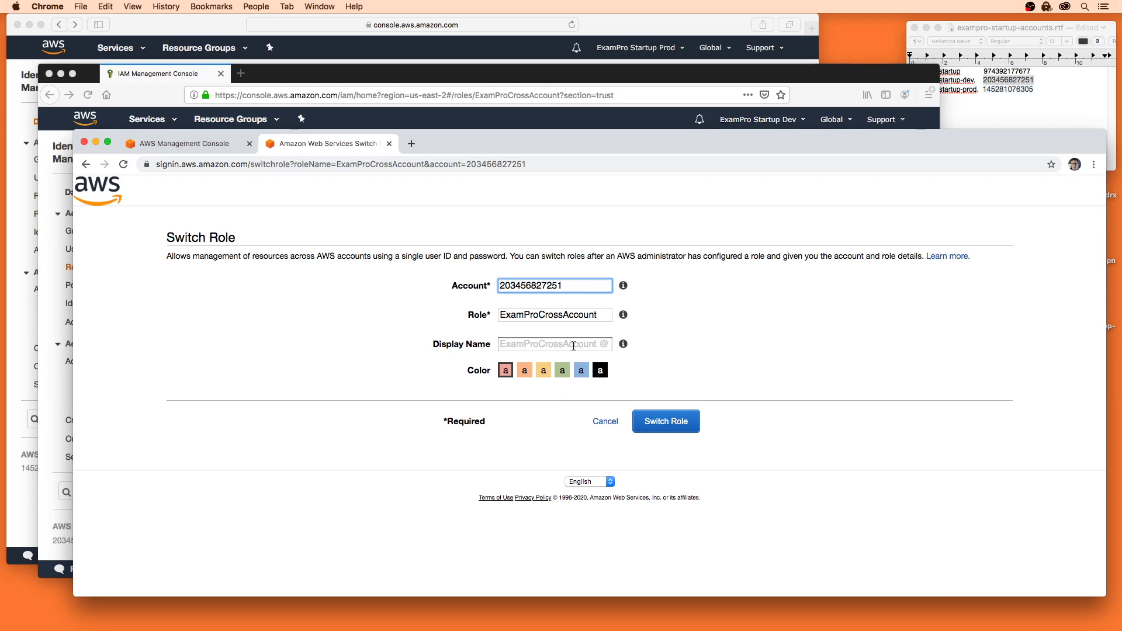
pyautogui.click(474, 124)
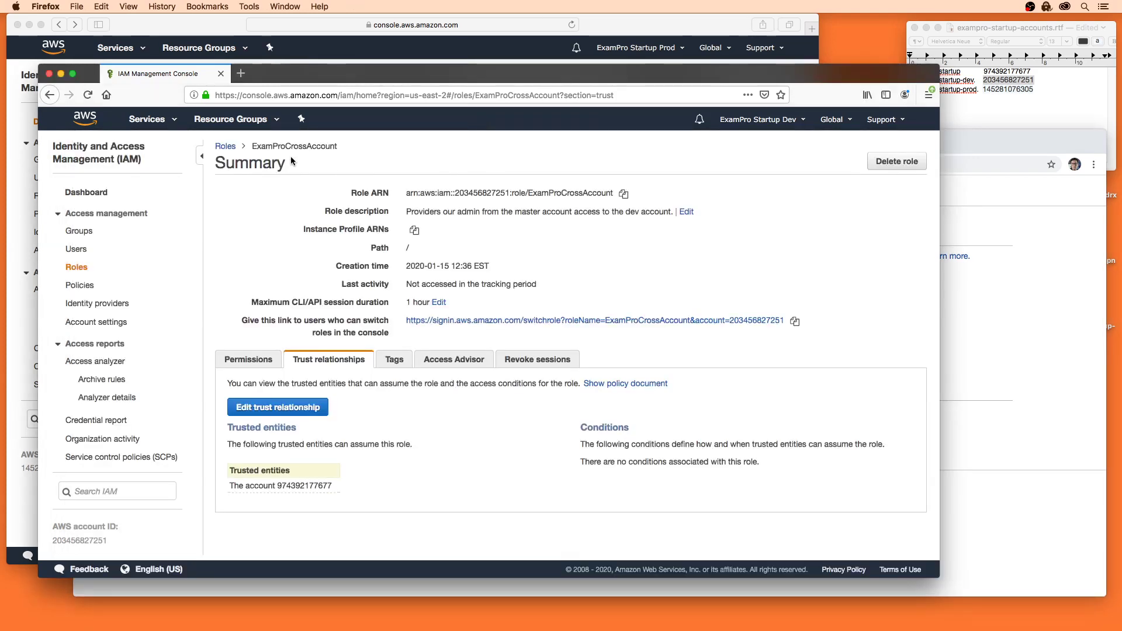
pyautogui.click(979, 283)
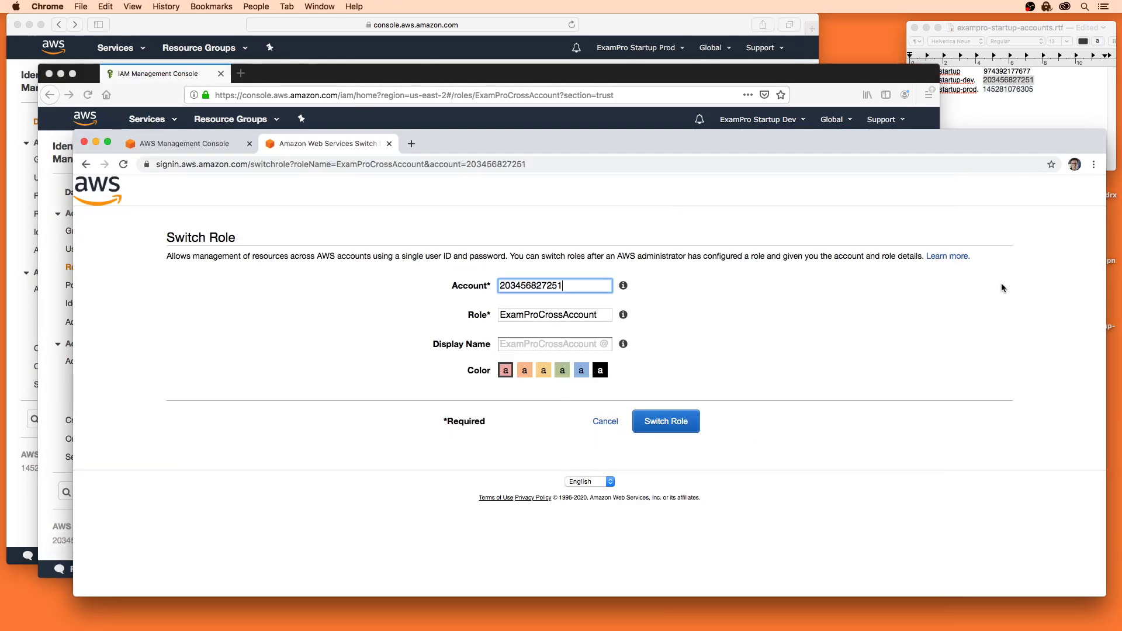
pyautogui.click(556, 343)
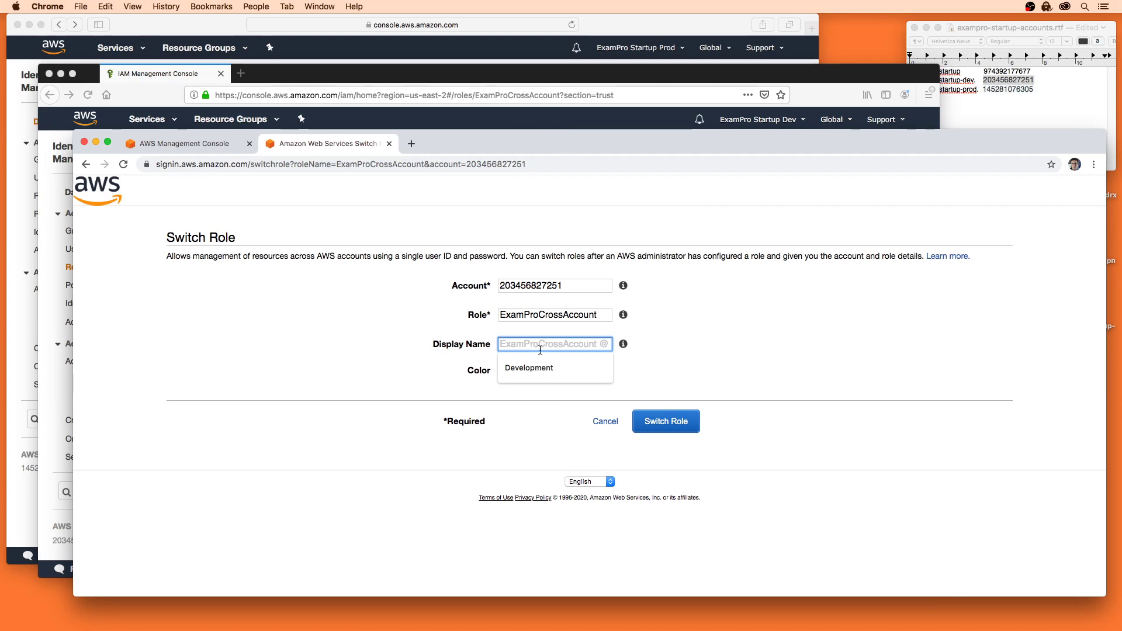
pyautogui.click(543, 368)
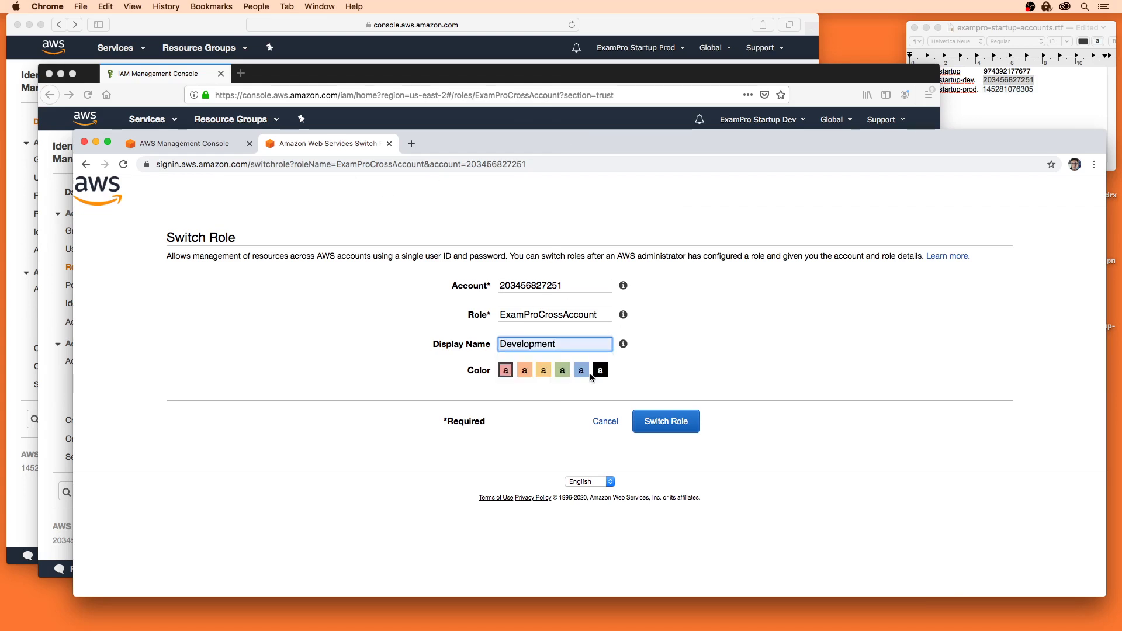
pyautogui.click(562, 369)
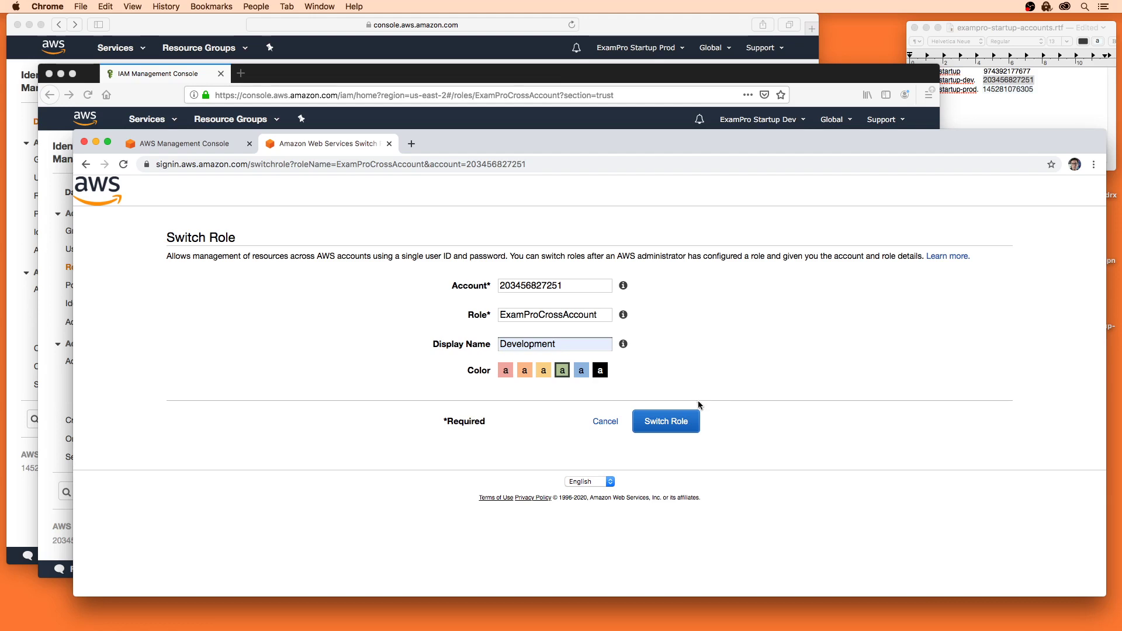
pyautogui.click(676, 422)
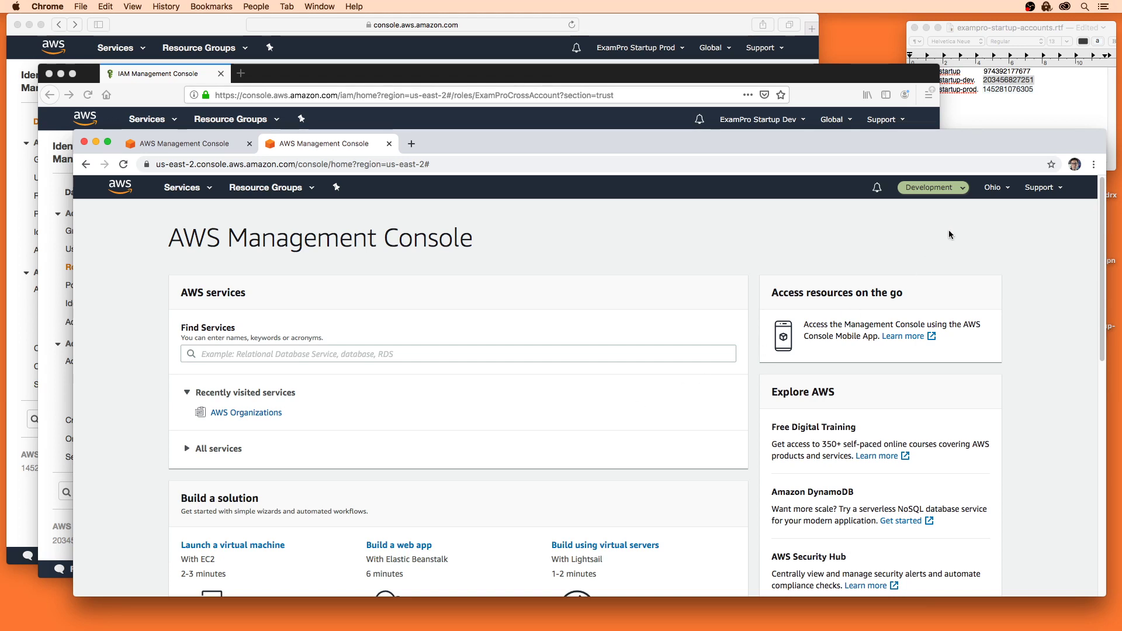
# Step: Check the Development role's account details, then switch to the production account's window
pyautogui.click(931, 188)
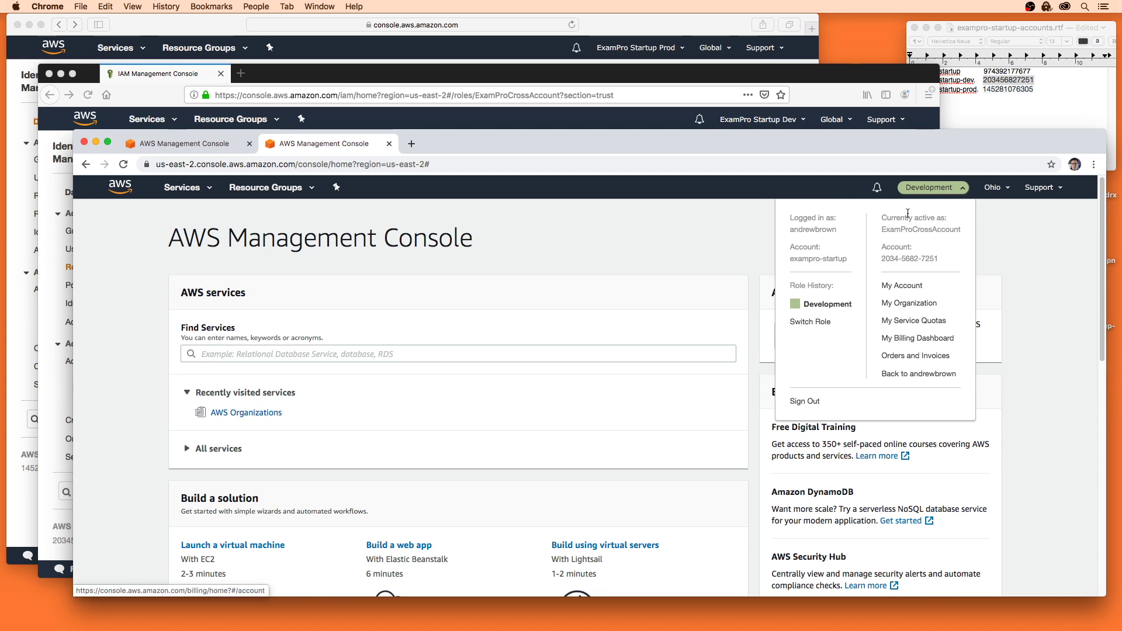
pyautogui.click(686, 230)
pyautogui.press('cmd+Tab')
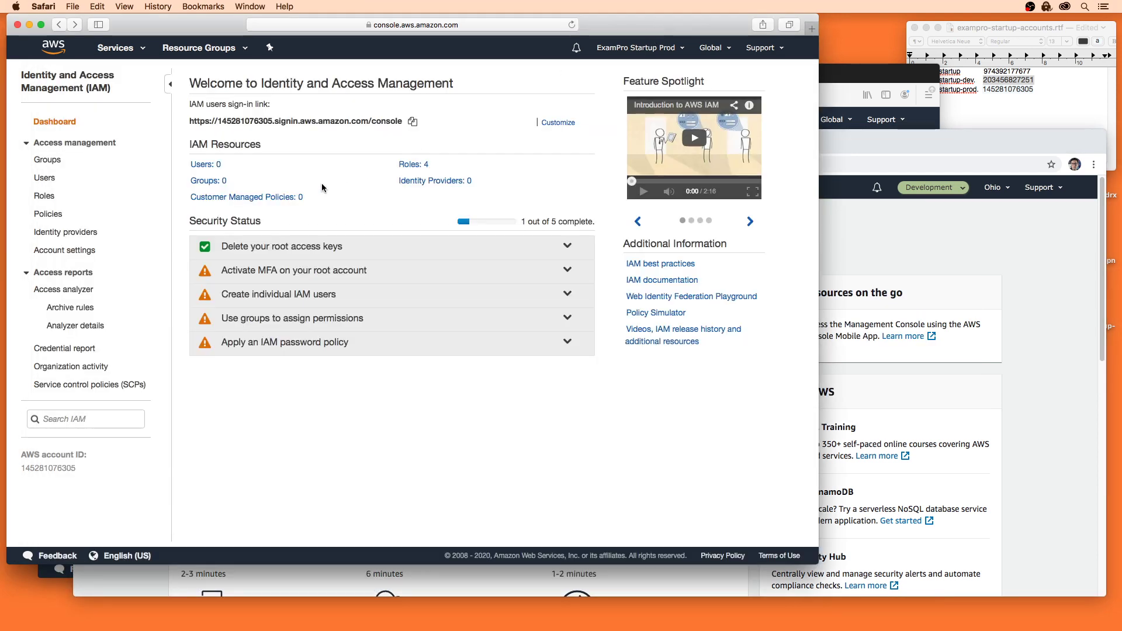
# Step: Create the account alias exampro-startup-prod for the production IAM sign-in link
pyautogui.tripleClick(220, 123)
pyautogui.click(253, 121)
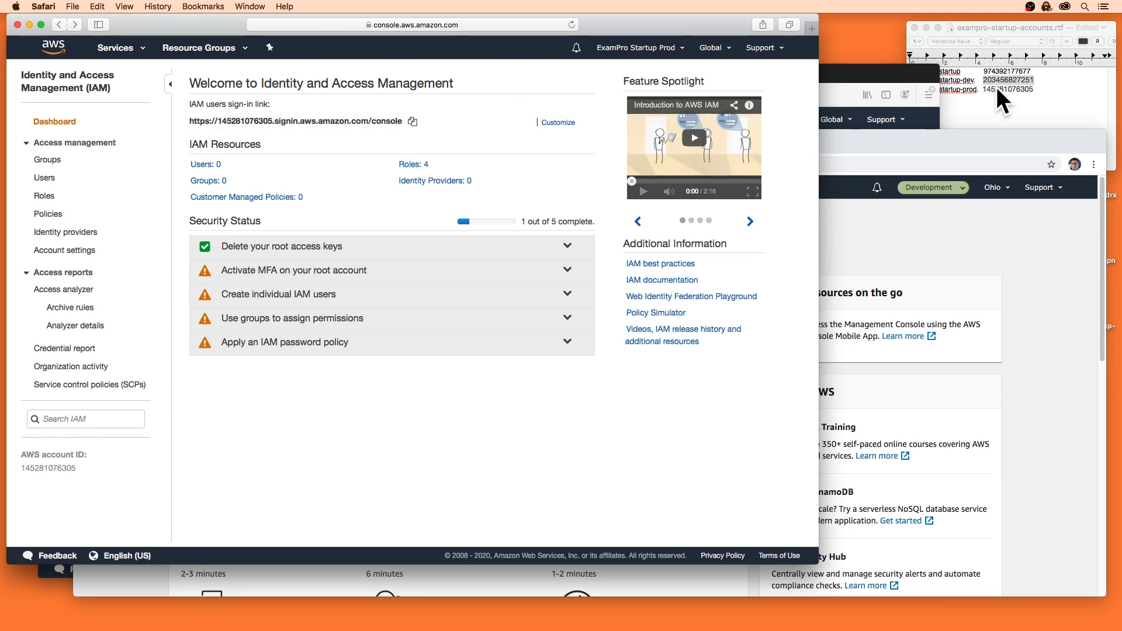
pyautogui.click(1003, 102)
pyautogui.click(976, 91)
pyautogui.press('shift+super+Left')
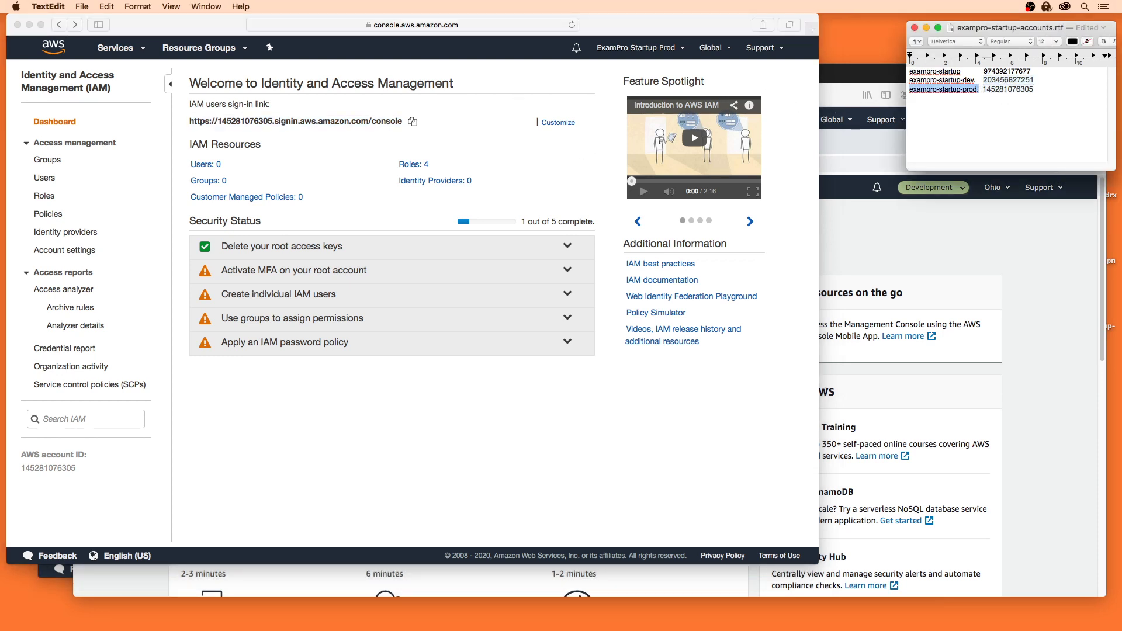
pyautogui.click(558, 122)
pyautogui.press('super+v')
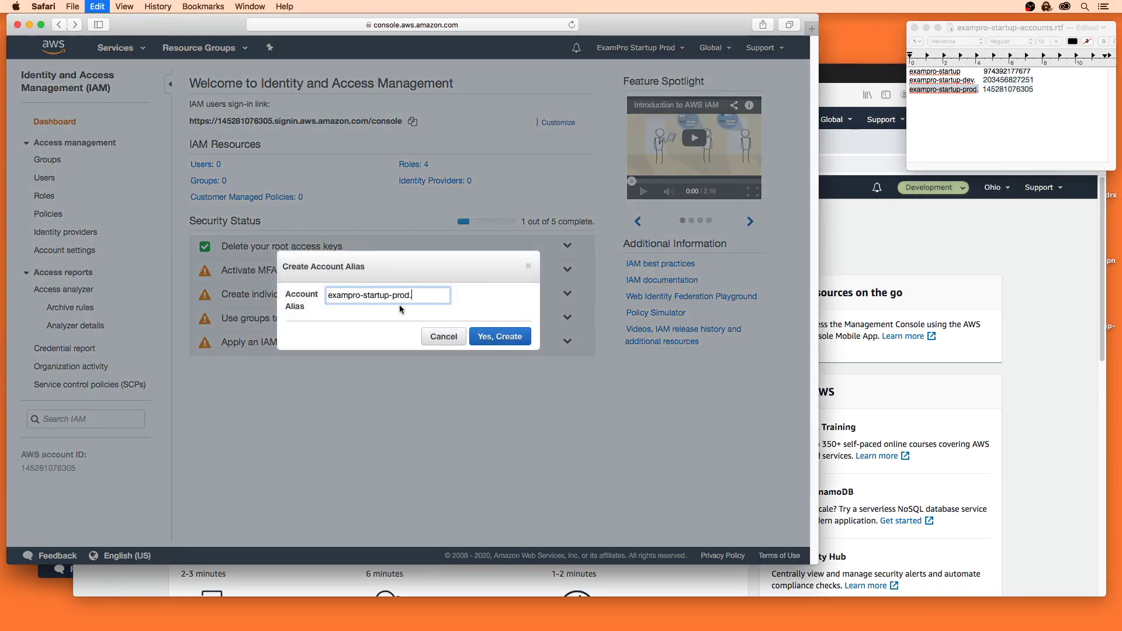
pyautogui.click(498, 337)
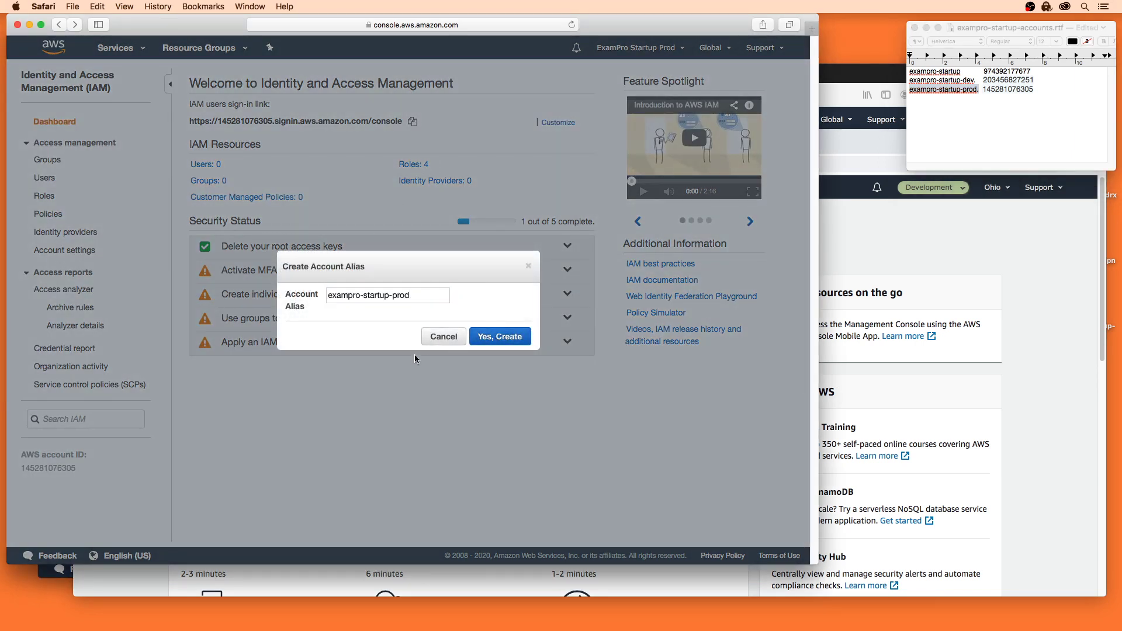
pyautogui.click(57, 197)
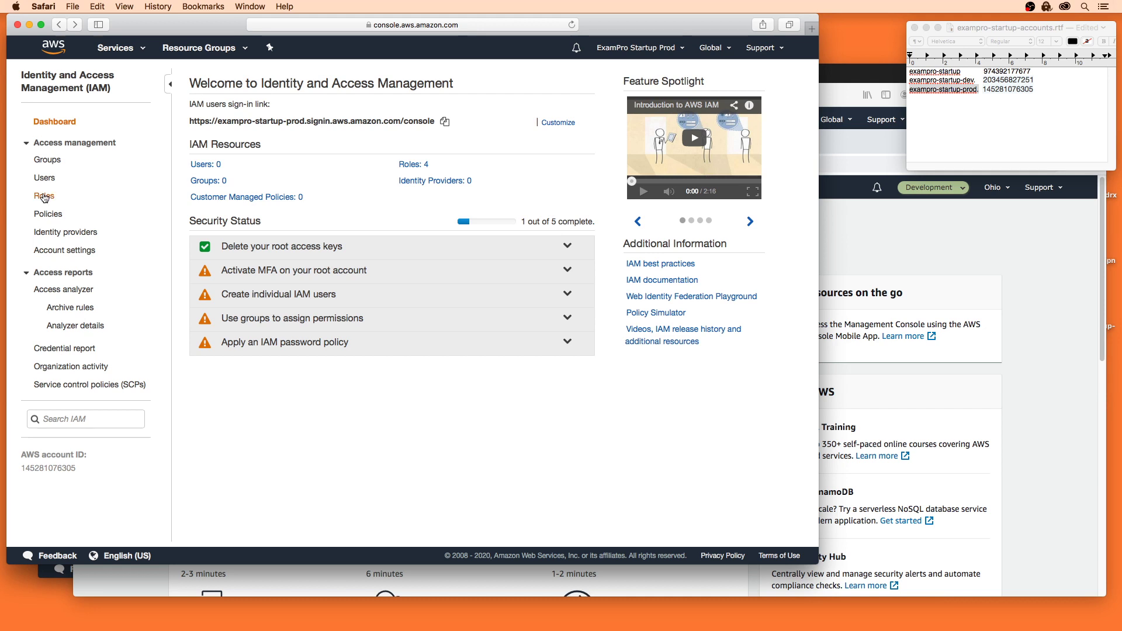
# Step: Start a new role for another AWS account, pasting in the master account ID as trusted
pyautogui.click(227, 358)
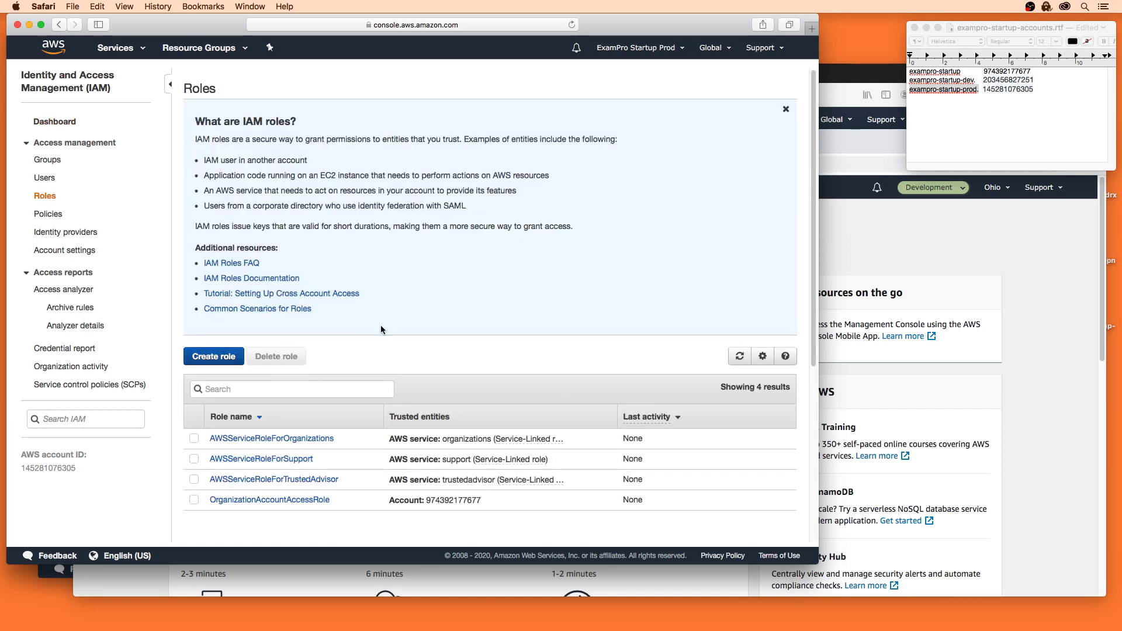
pyautogui.click(351, 161)
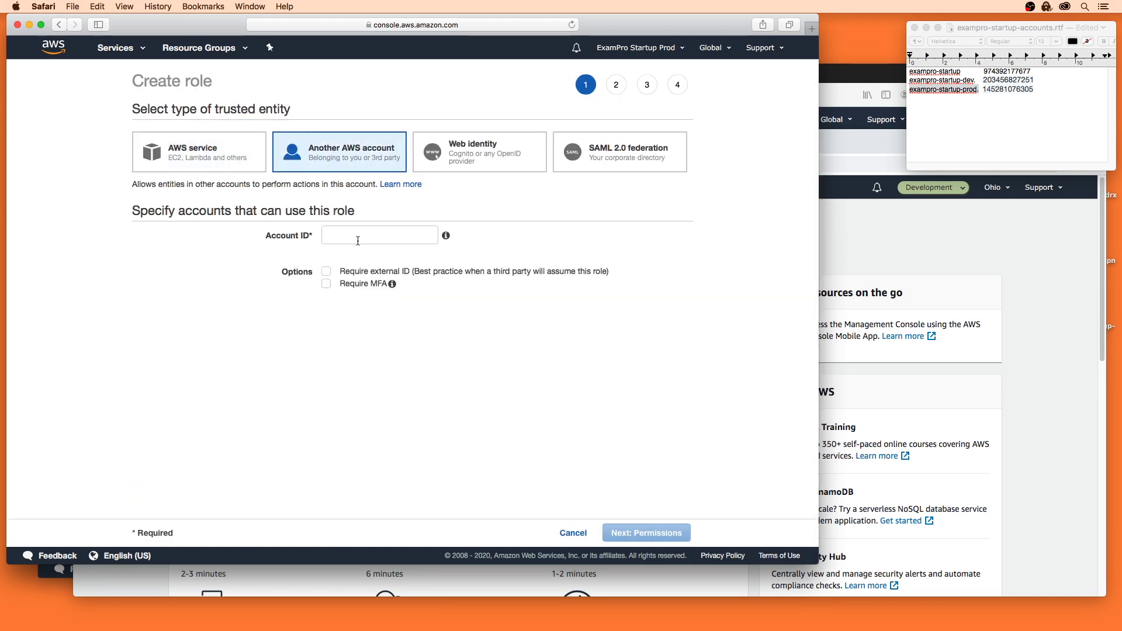
pyautogui.click(1011, 73)
pyautogui.doubleClick(1010, 73)
pyautogui.press('super+c')
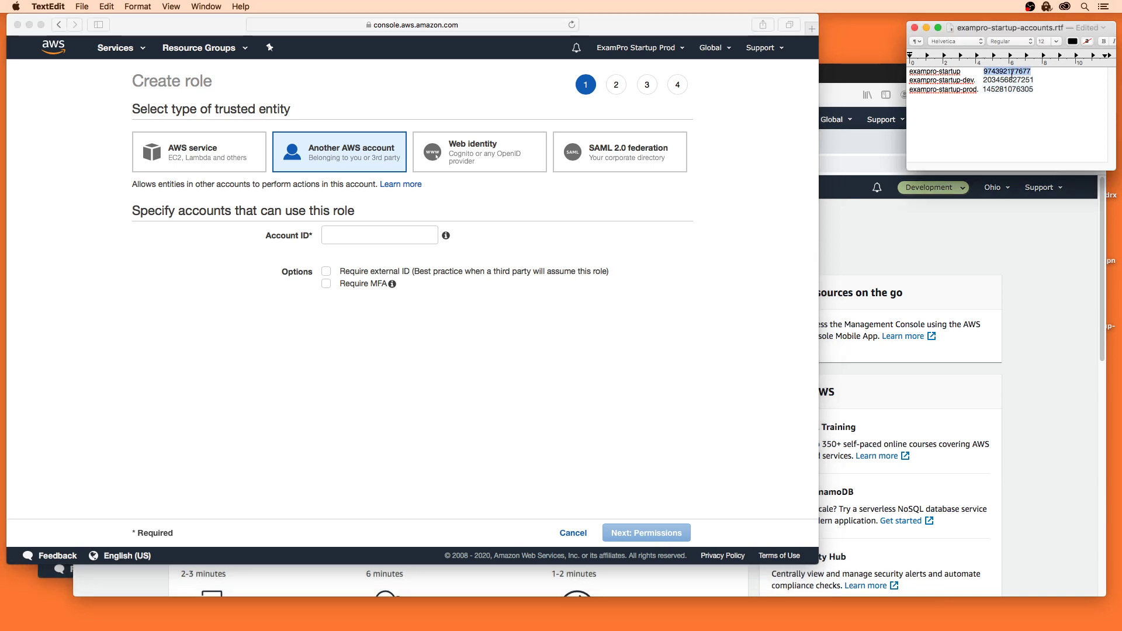
pyautogui.click(351, 236)
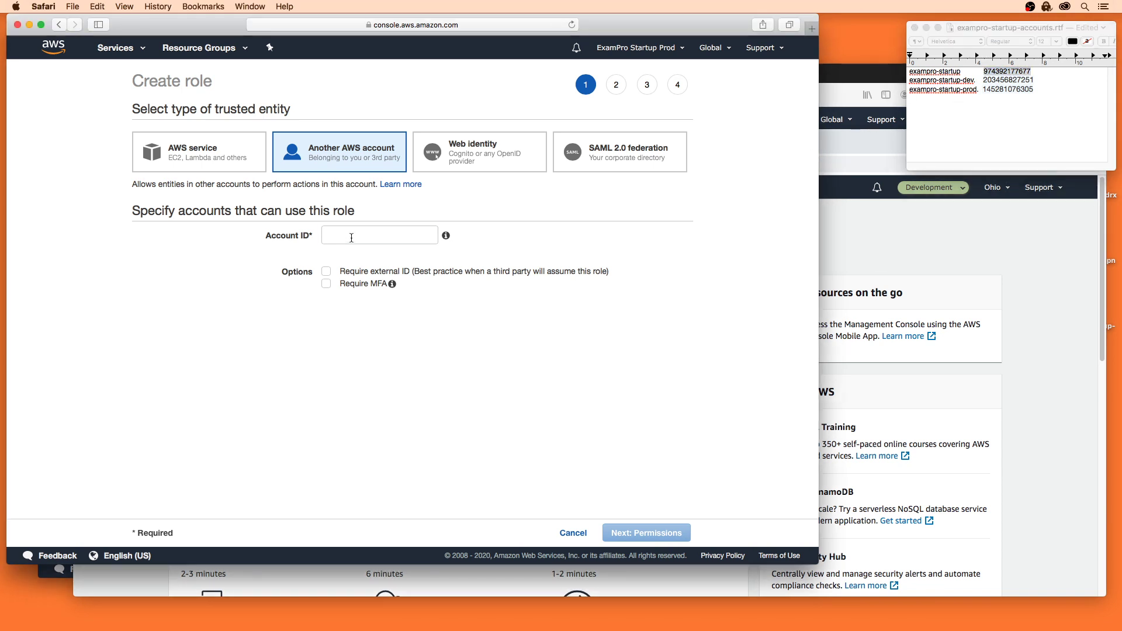
pyautogui.press('super+v')
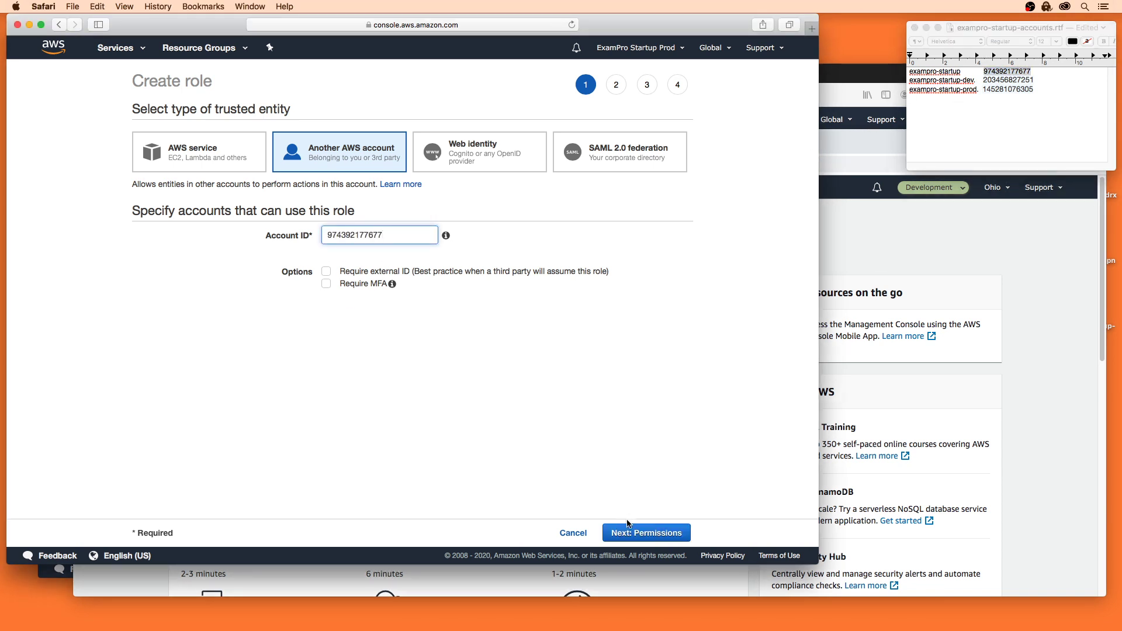
# Step: Attach the PowerUserAccess policy and continue to the review step without tags
pyautogui.click(586, 521)
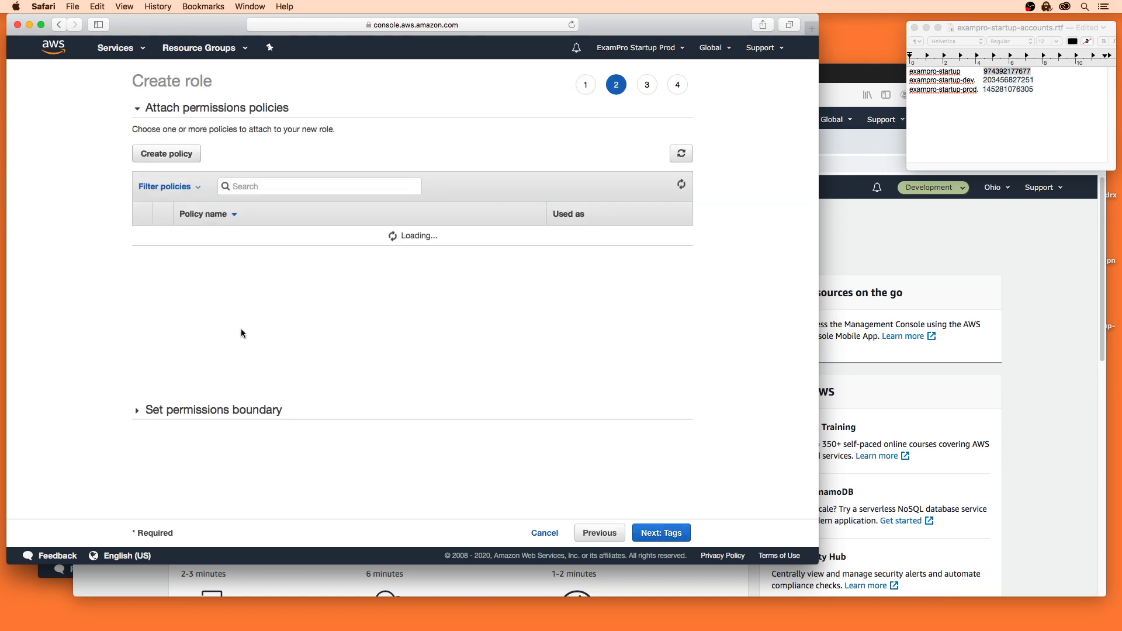
pyautogui.click(284, 182)
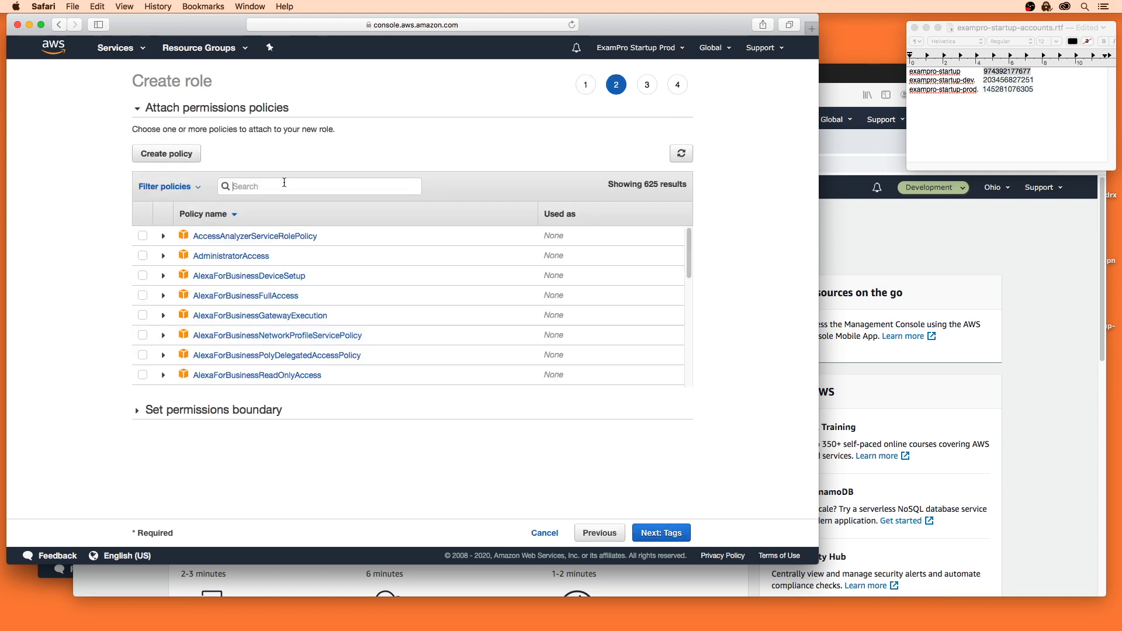
pyautogui.write('power')
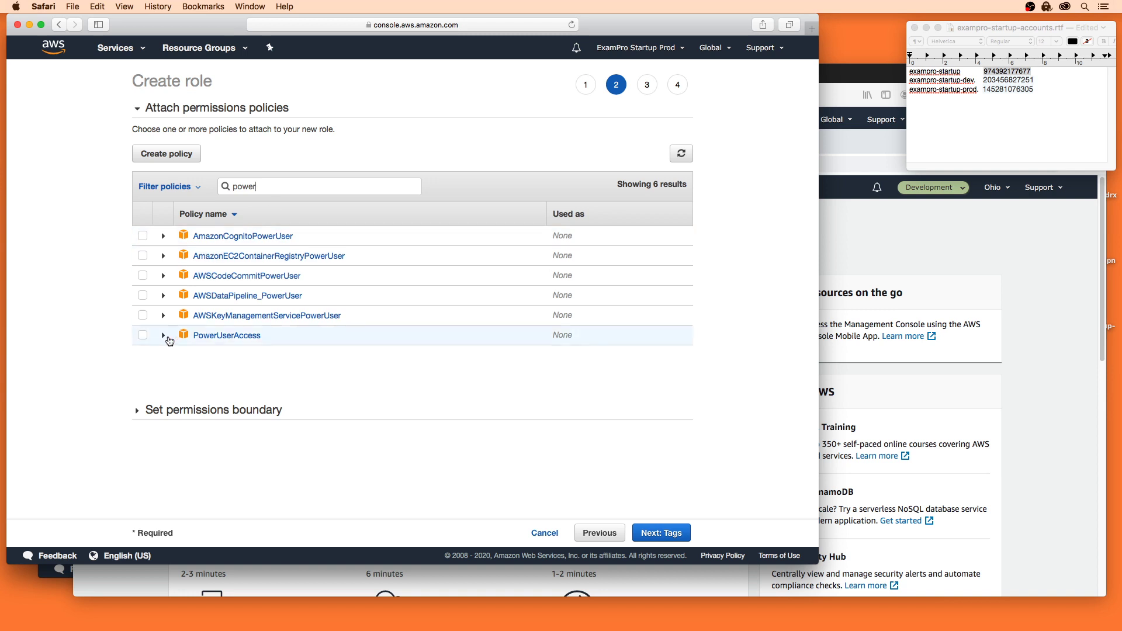
pyautogui.click(148, 336)
pyautogui.click(661, 532)
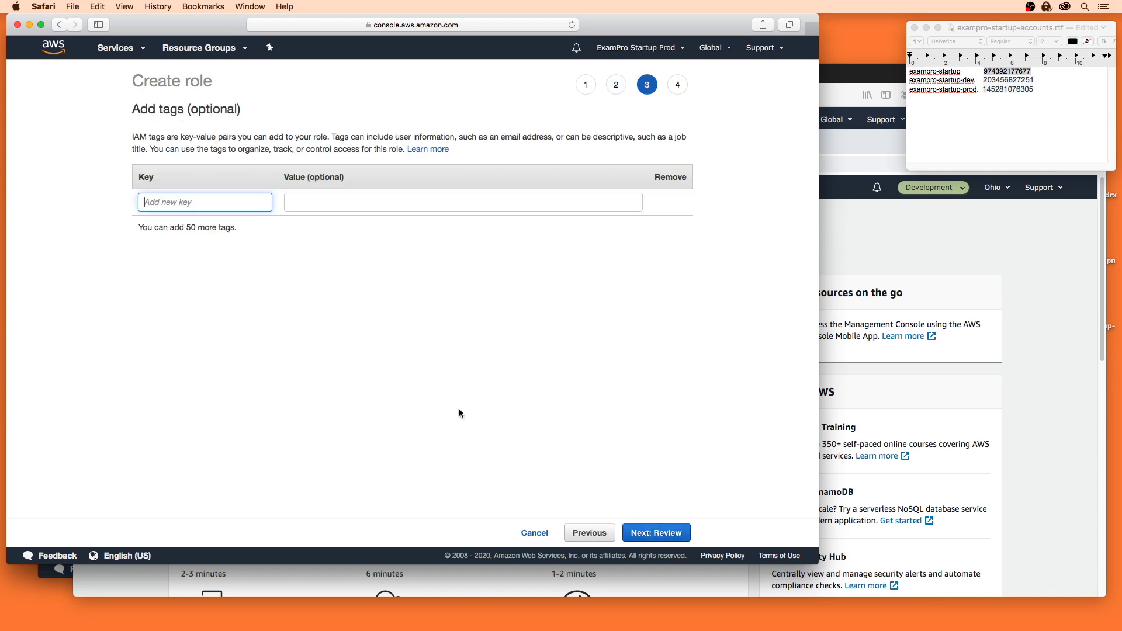
pyautogui.click(647, 528)
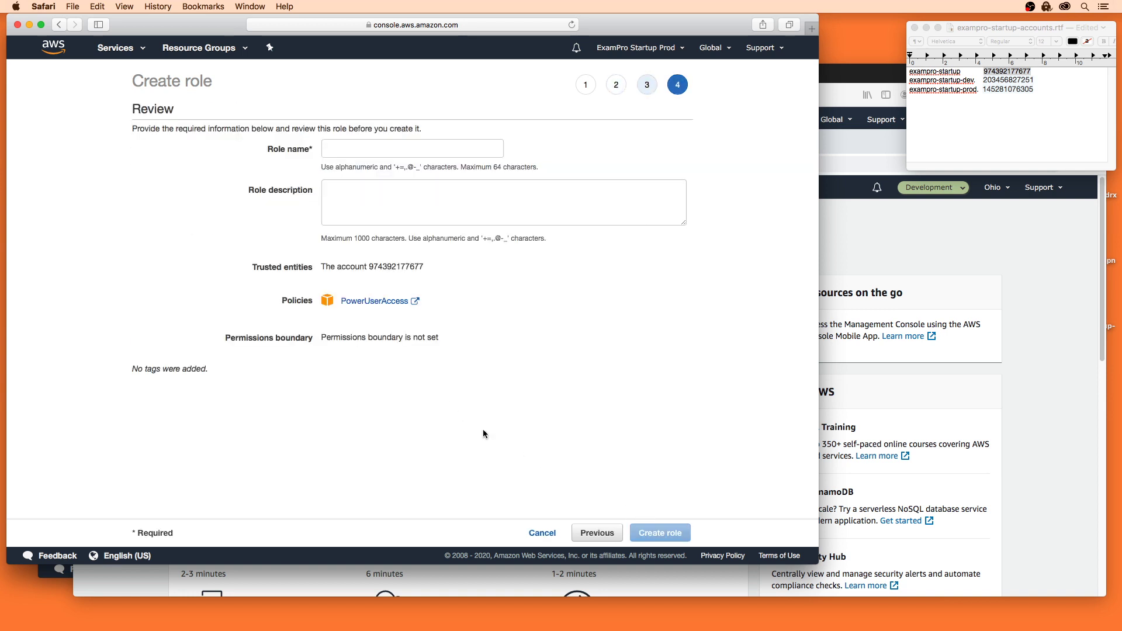
# Step: Create the role named 'ExamProCrossAccount' with description 'Grant our admin user from master account to the producaccount'
pyautogui.click(402, 153)
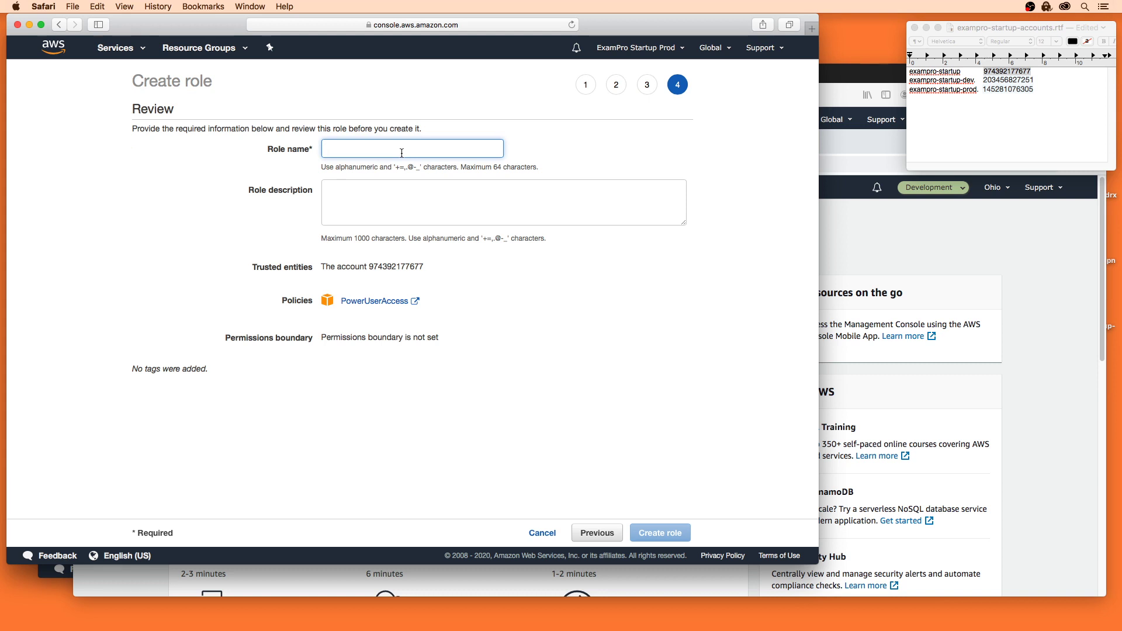
pyautogui.write('Exam')
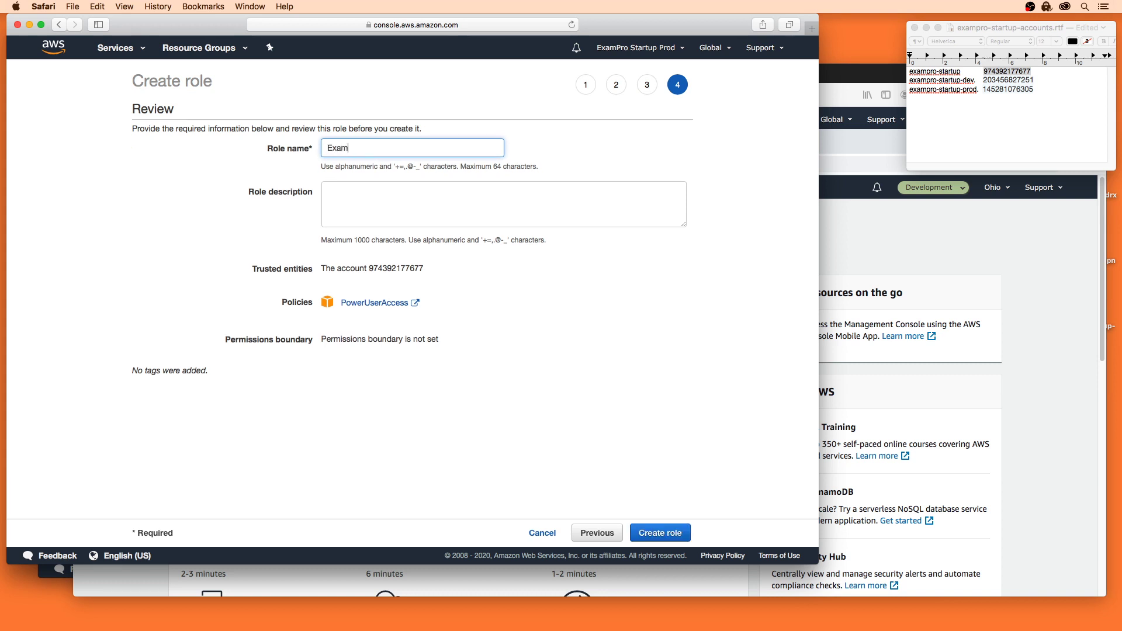
pyautogui.write('ProCrossAccount')
pyautogui.press('Tab')
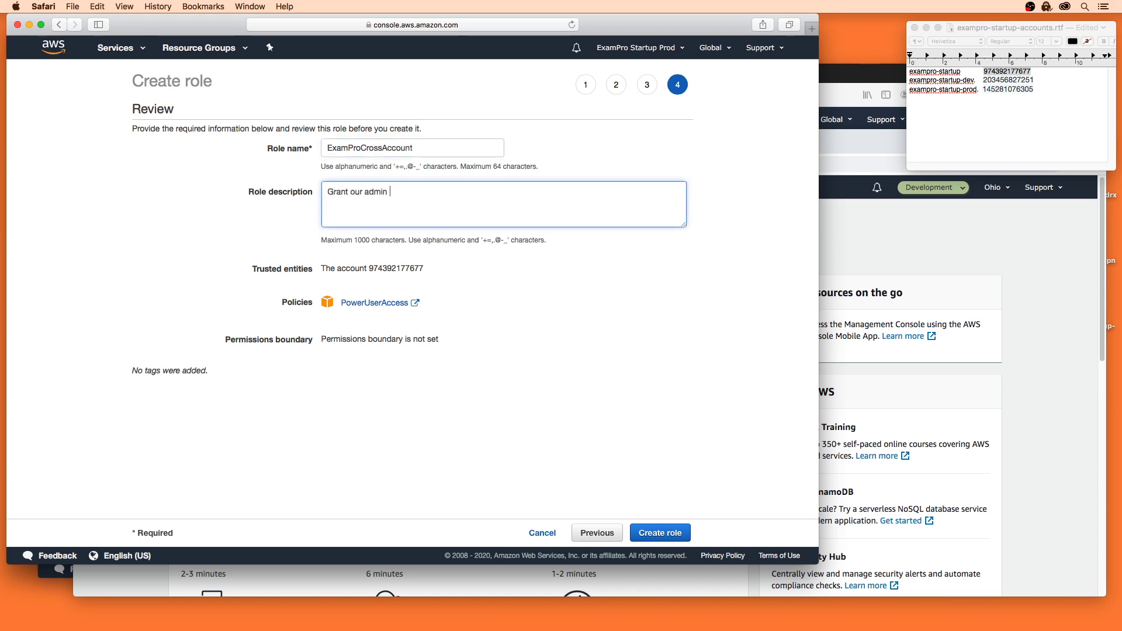
pyautogui.write('Grant our admin user from master account to the producaccount')
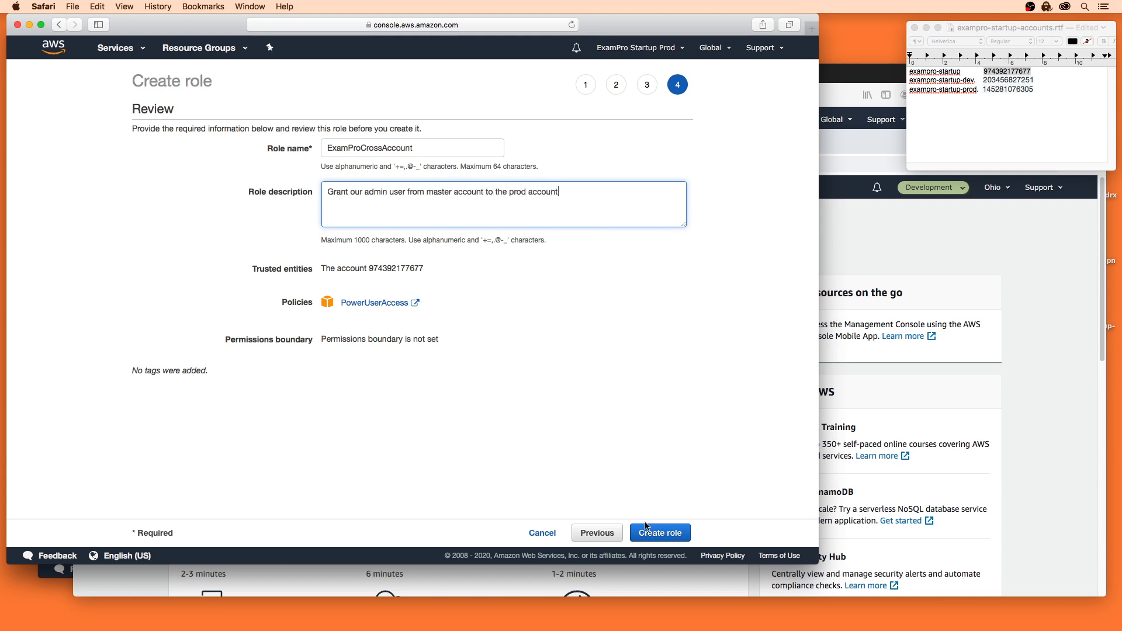
pyautogui.click(647, 529)
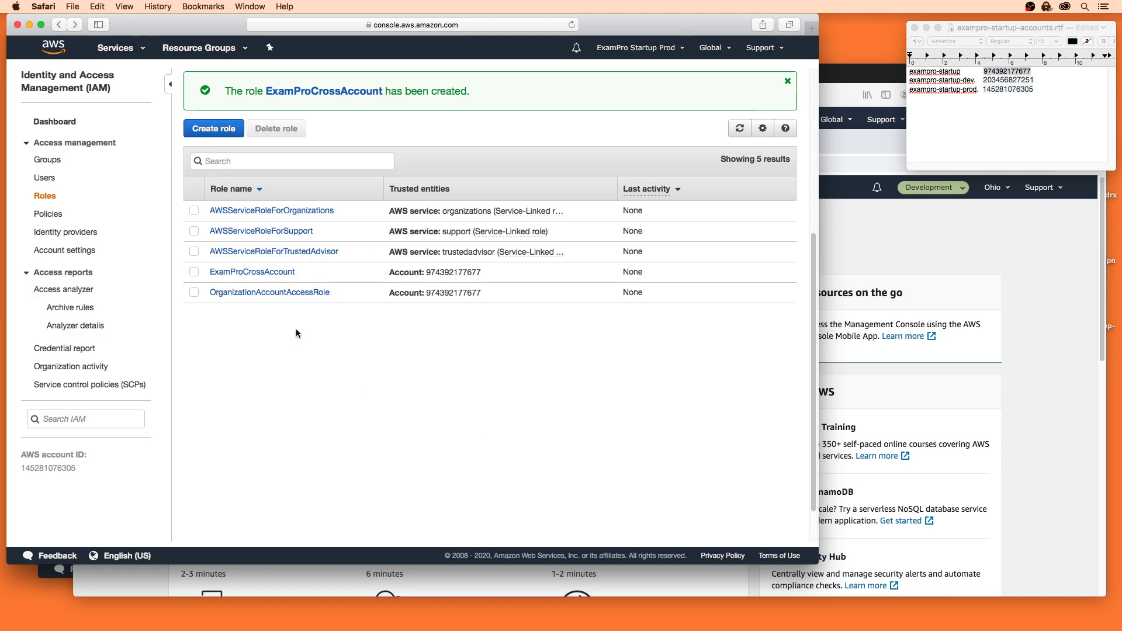
# Step: Copy the ExamProCrossAccount role's switch-role link from its summary page
pyautogui.click(275, 273)
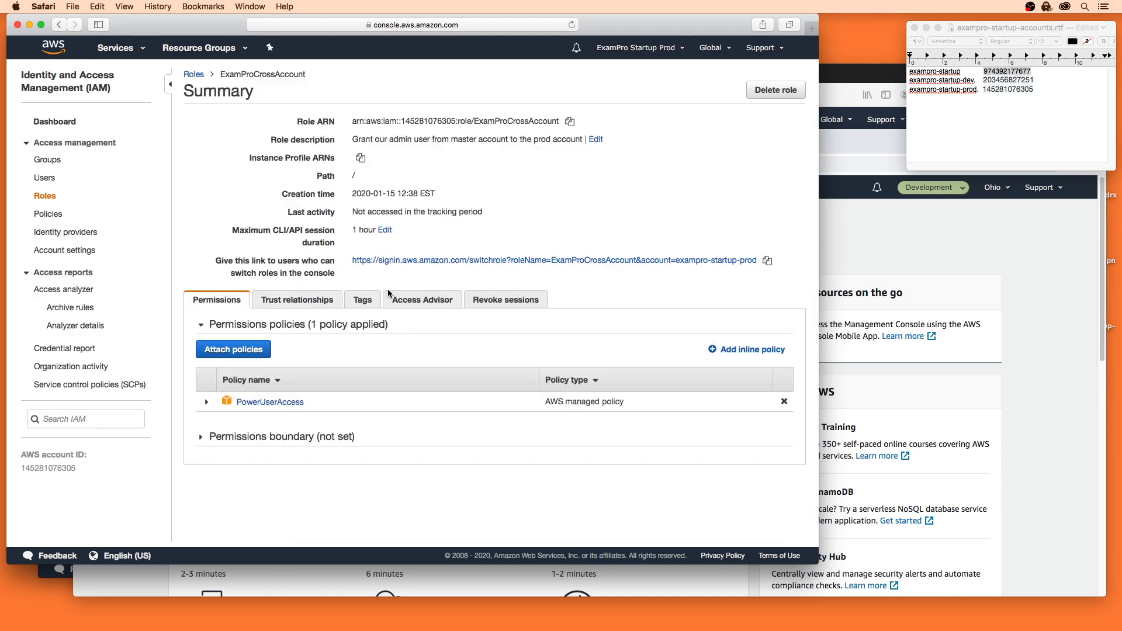
pyautogui.click(767, 260)
pyautogui.click(923, 237)
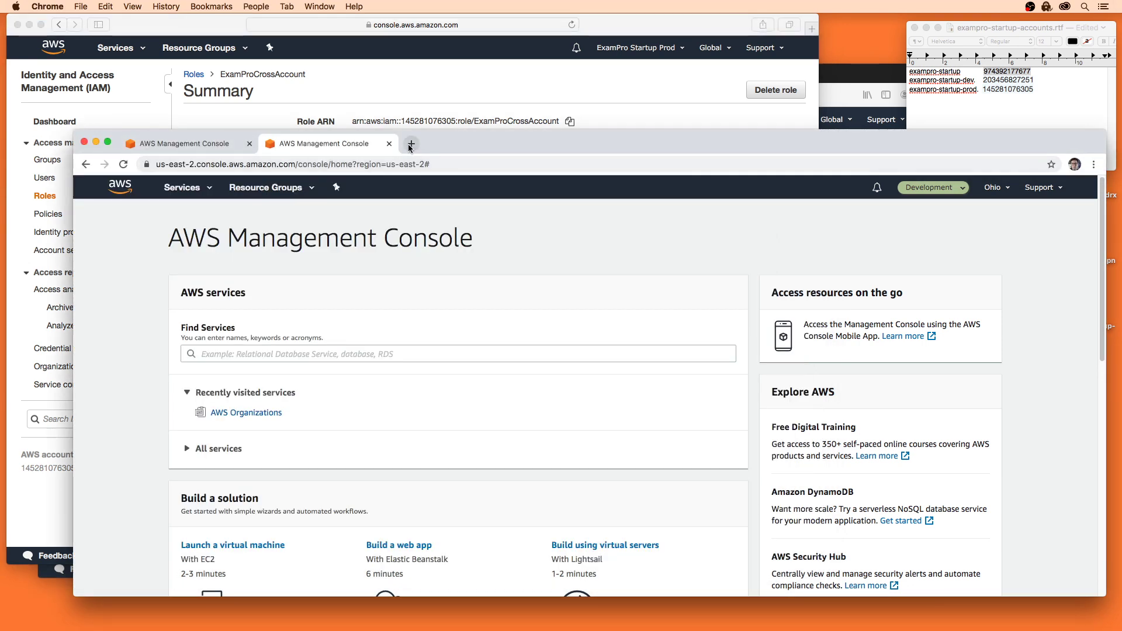
# Step: Load the switch-role link in a new tab and switch in with display name 'Production' in red
pyautogui.click(411, 144)
pyautogui.press('super+v')
pyautogui.press('Return')
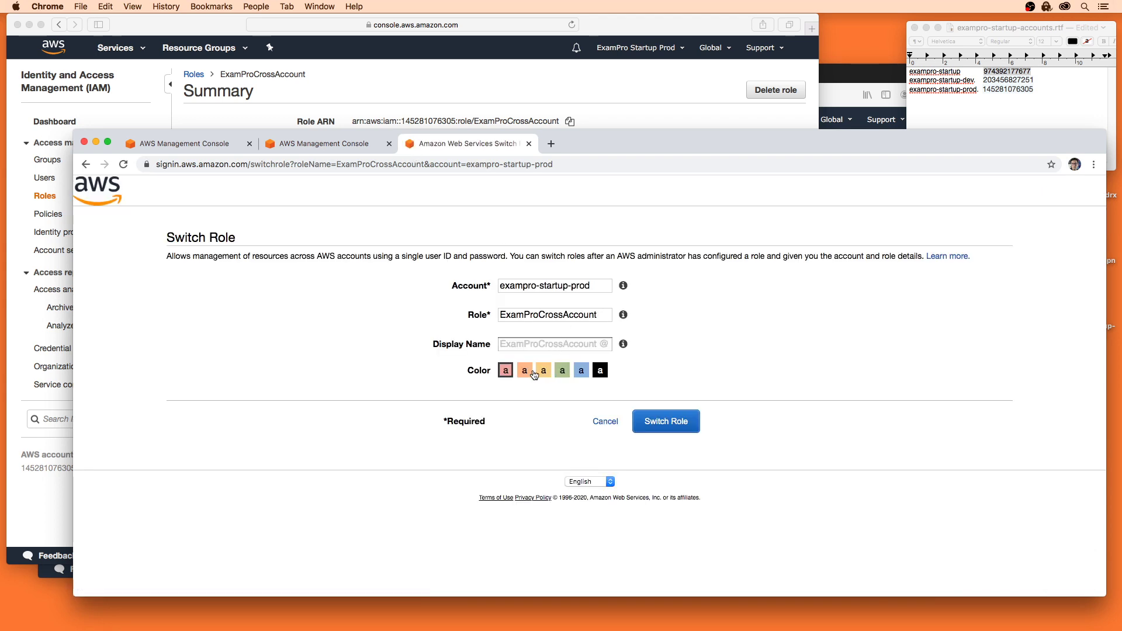
pyautogui.click(551, 349)
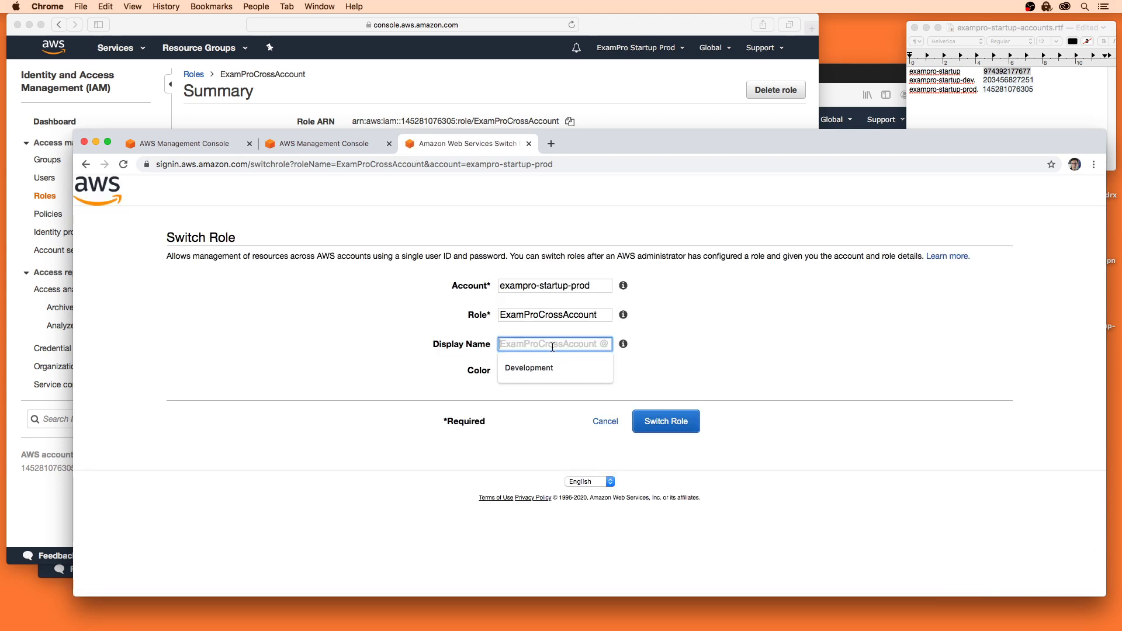
pyautogui.write('Production')
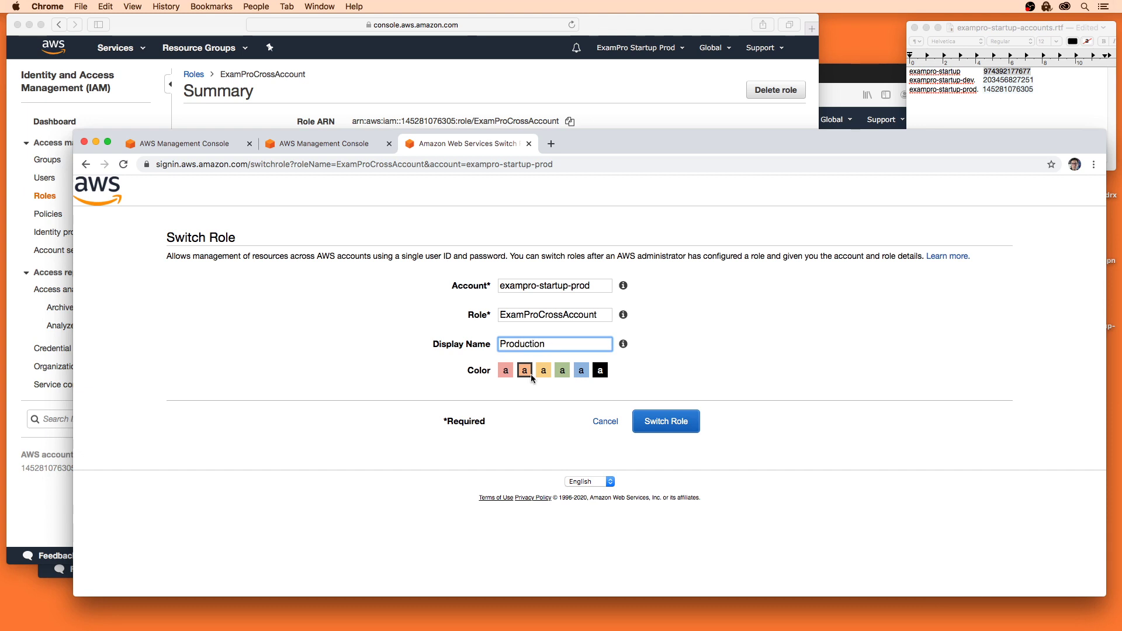
pyautogui.click(506, 370)
pyautogui.click(656, 423)
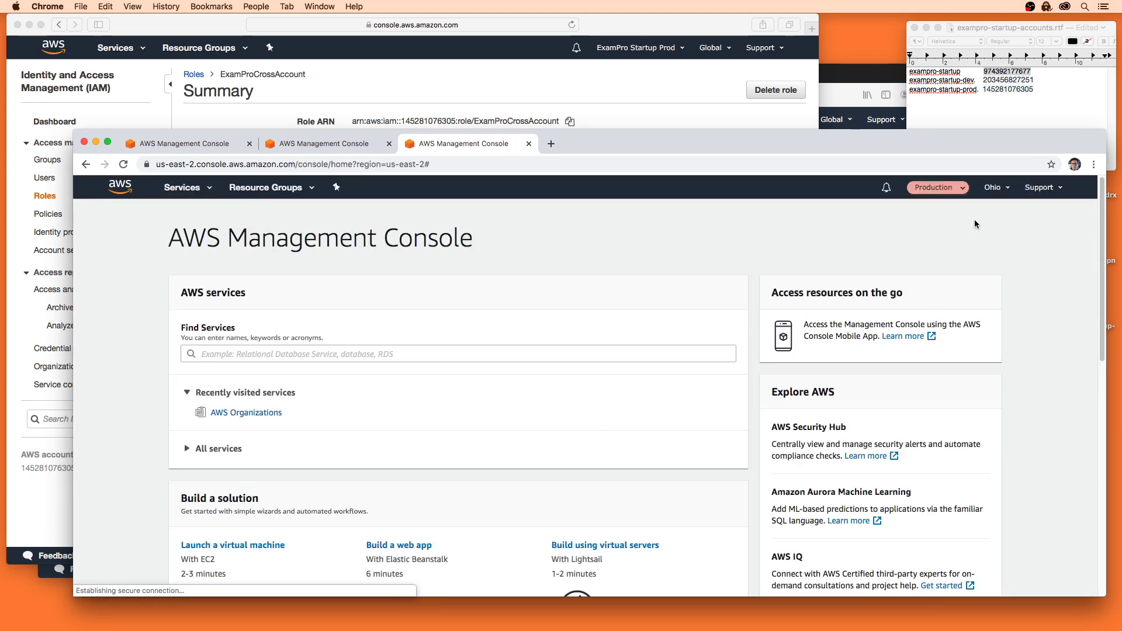
# Step: Toggle from Production to the Development role and back, then check the role history
pyautogui.click(941, 187)
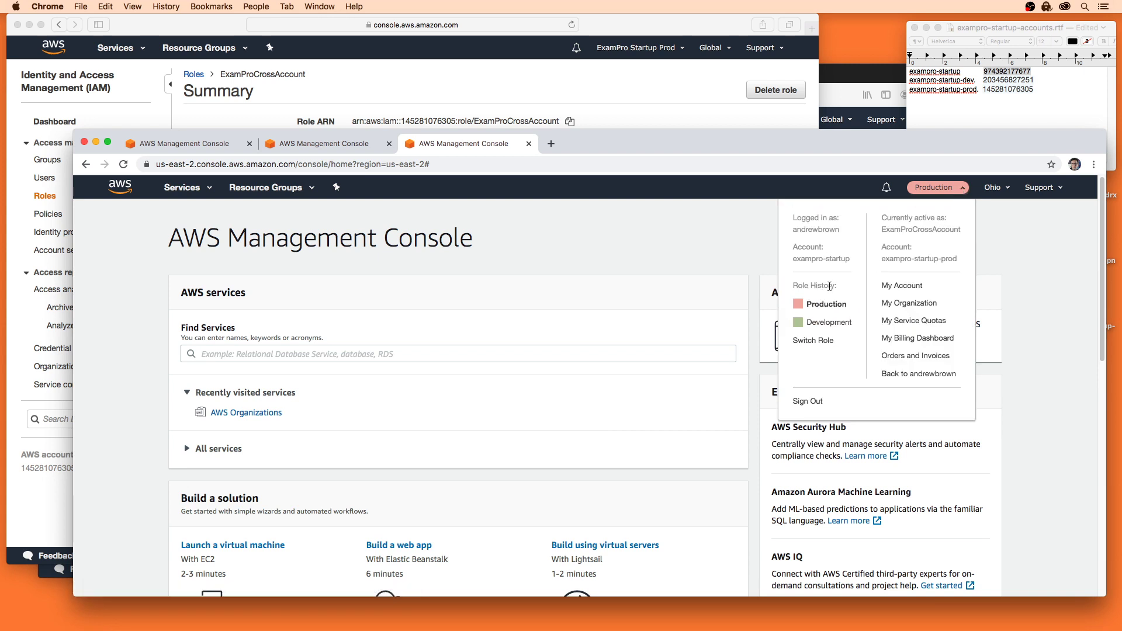
pyautogui.click(829, 321)
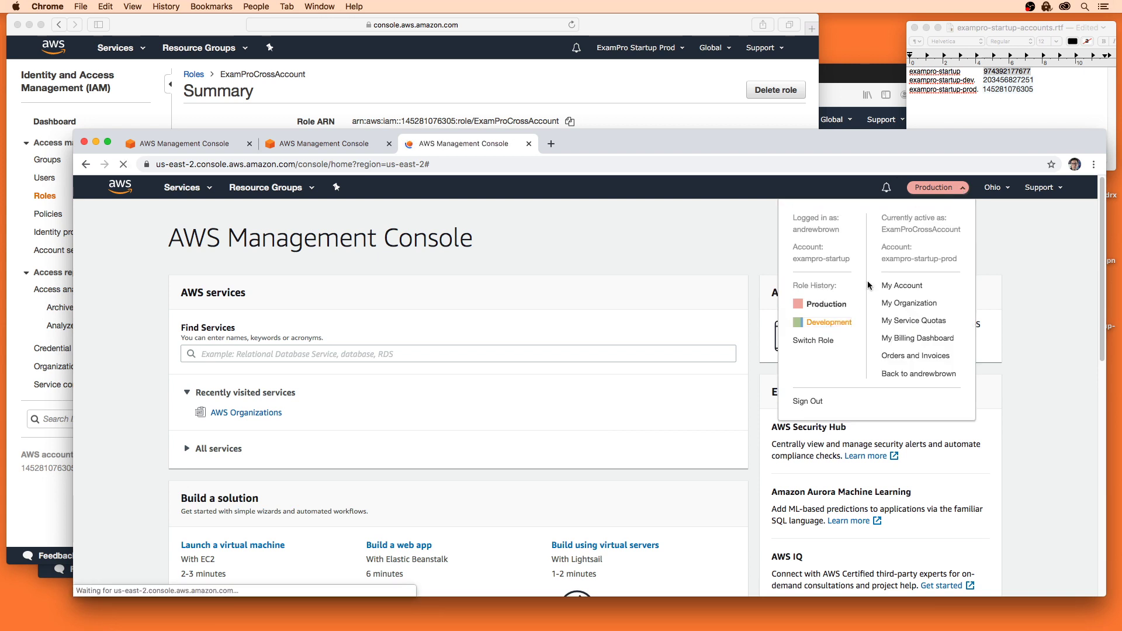
pyautogui.click(933, 187)
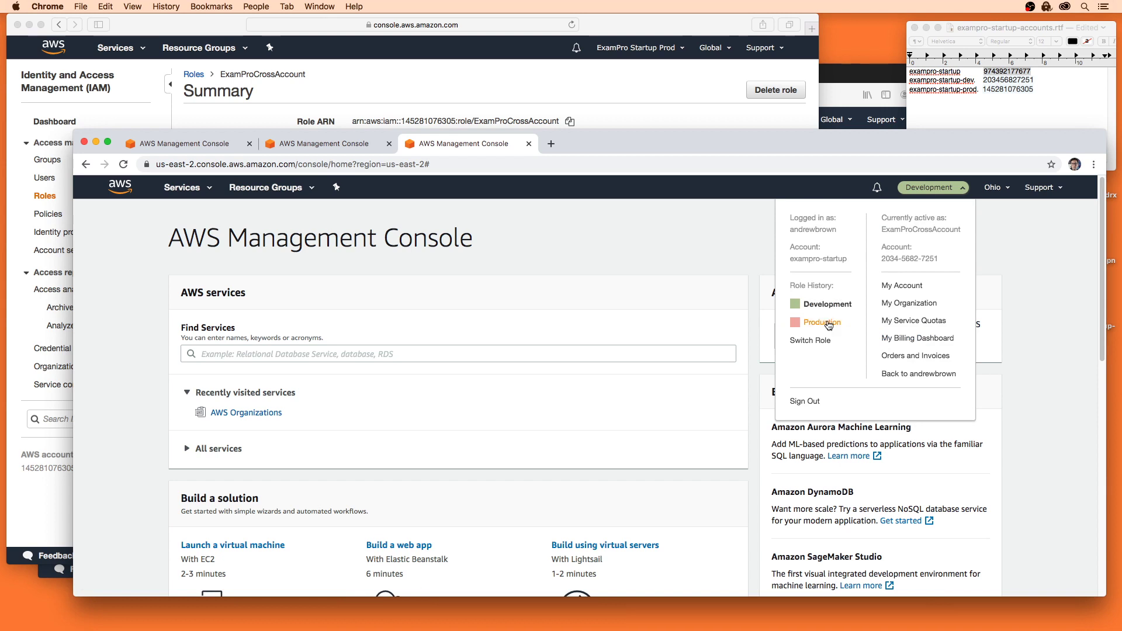
pyautogui.click(823, 322)
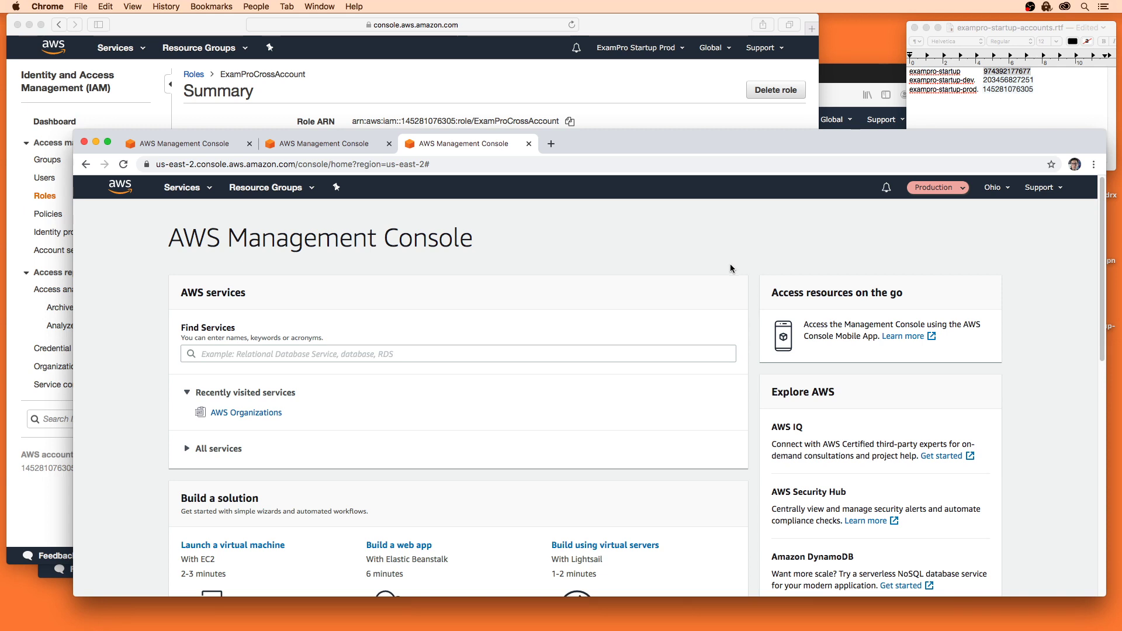
pyautogui.click(933, 187)
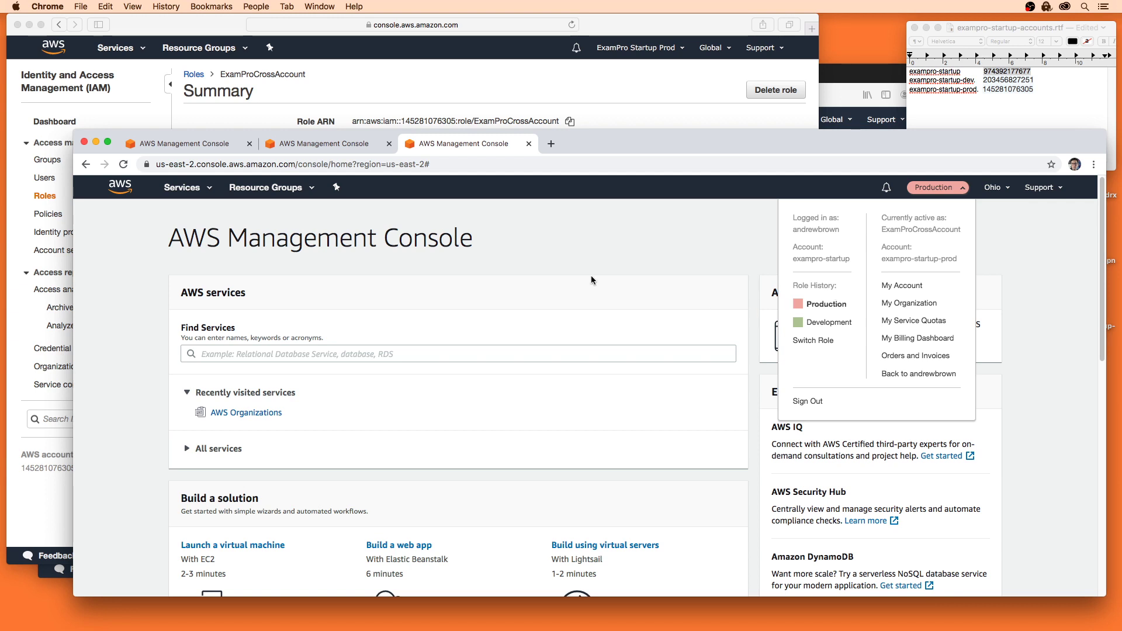
pyautogui.click(686, 313)
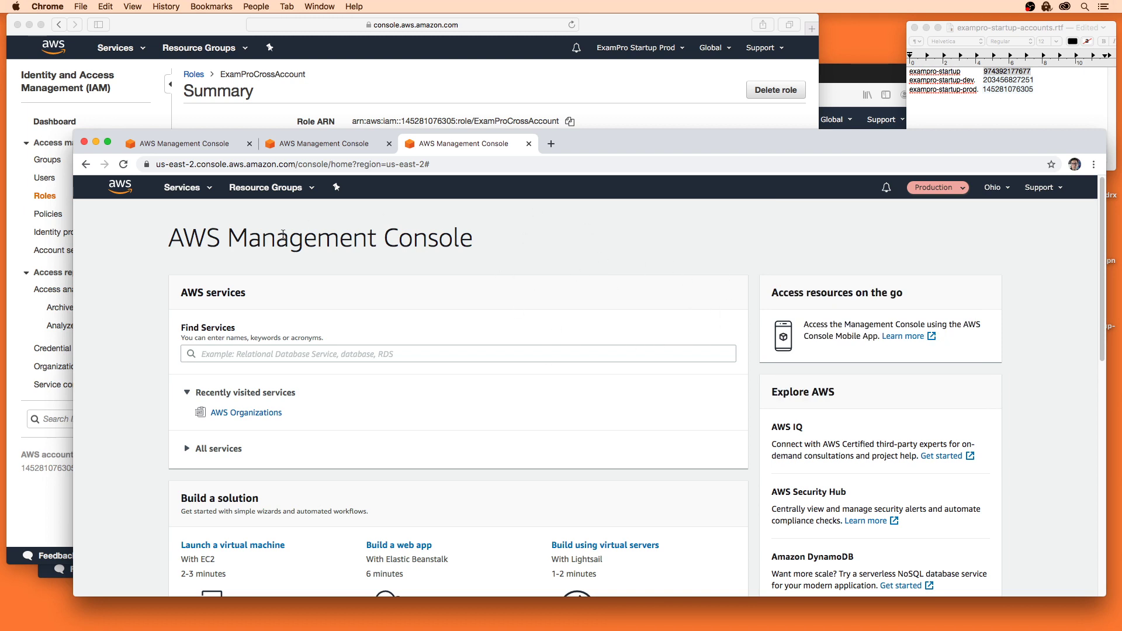
pyautogui.click(949, 187)
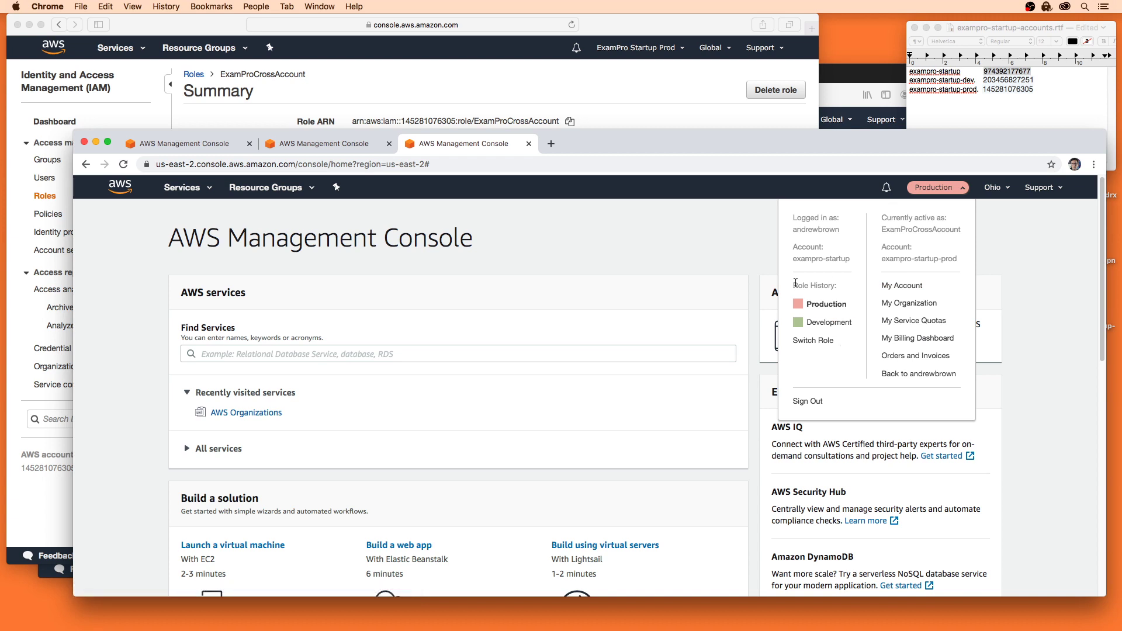
pyautogui.click(631, 243)
pyautogui.click(649, 111)
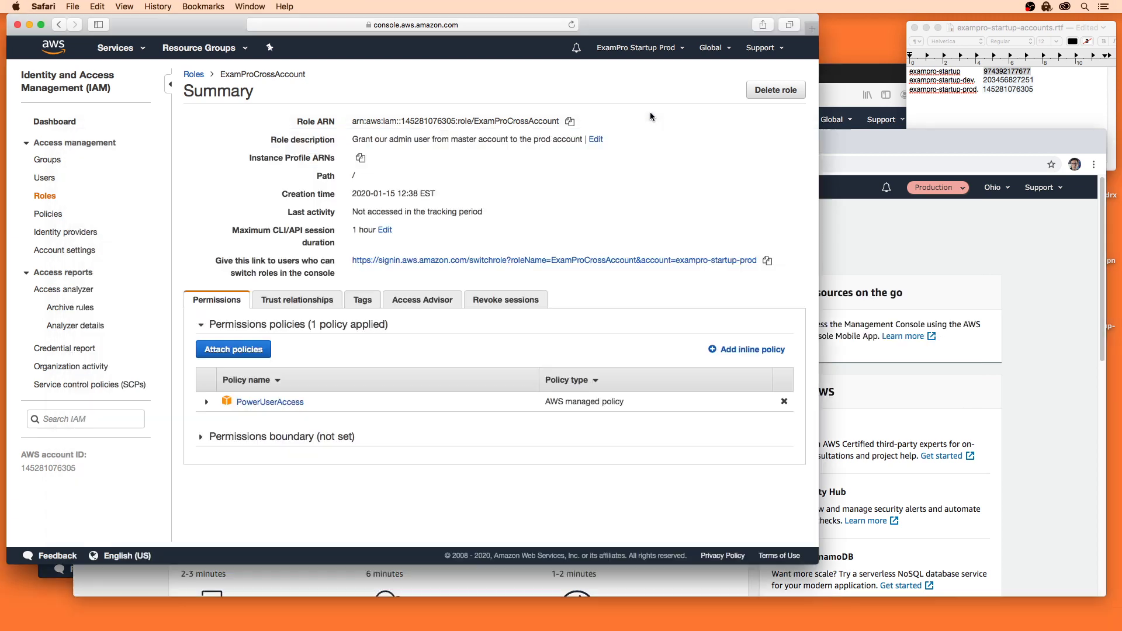
pyautogui.click(58, 177)
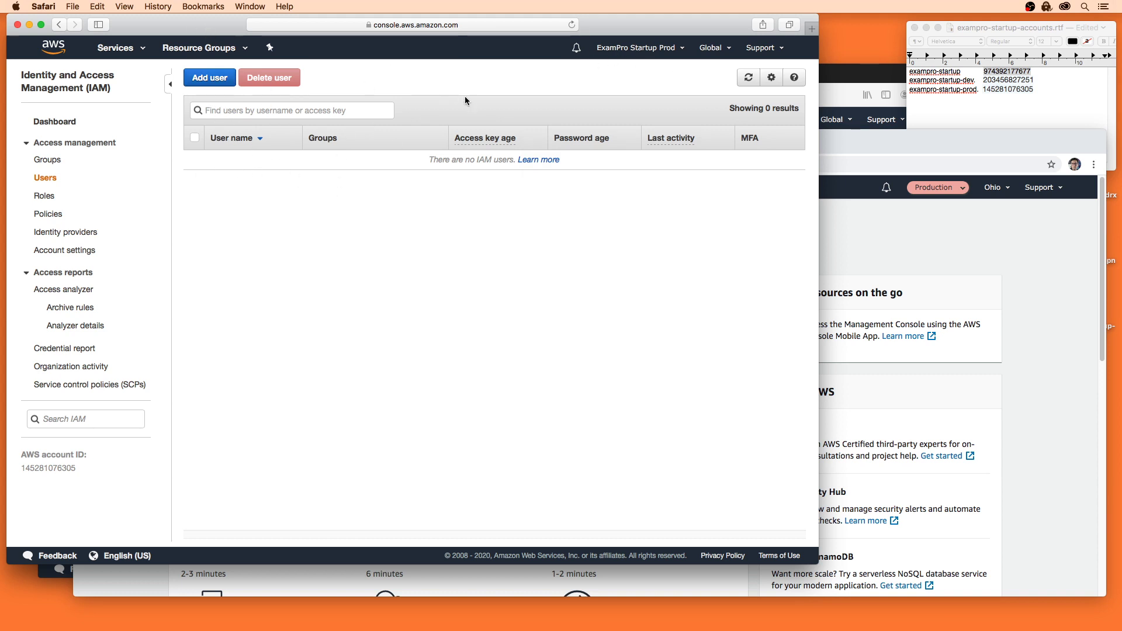
pyautogui.click(825, 81)
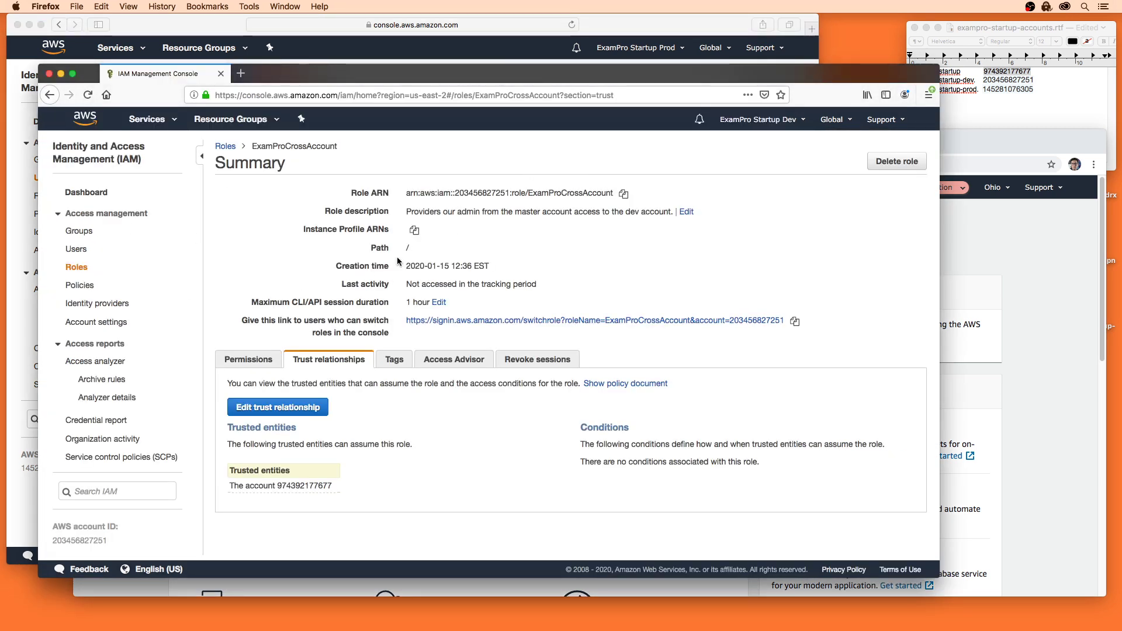
pyautogui.click(987, 239)
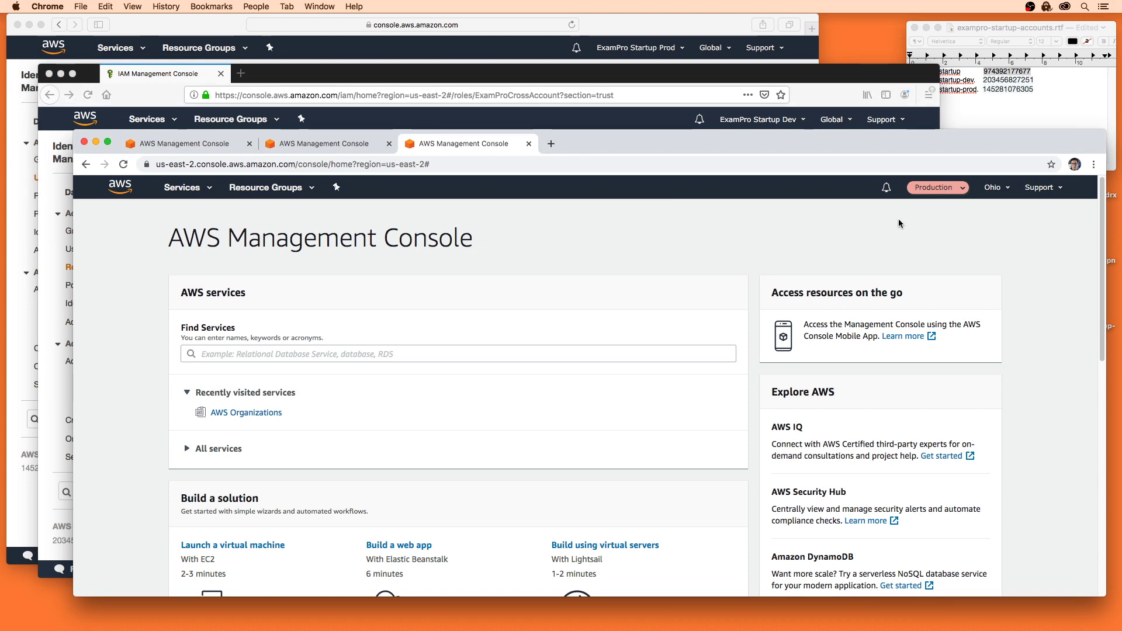
pyautogui.click(951, 194)
pyautogui.click(715, 231)
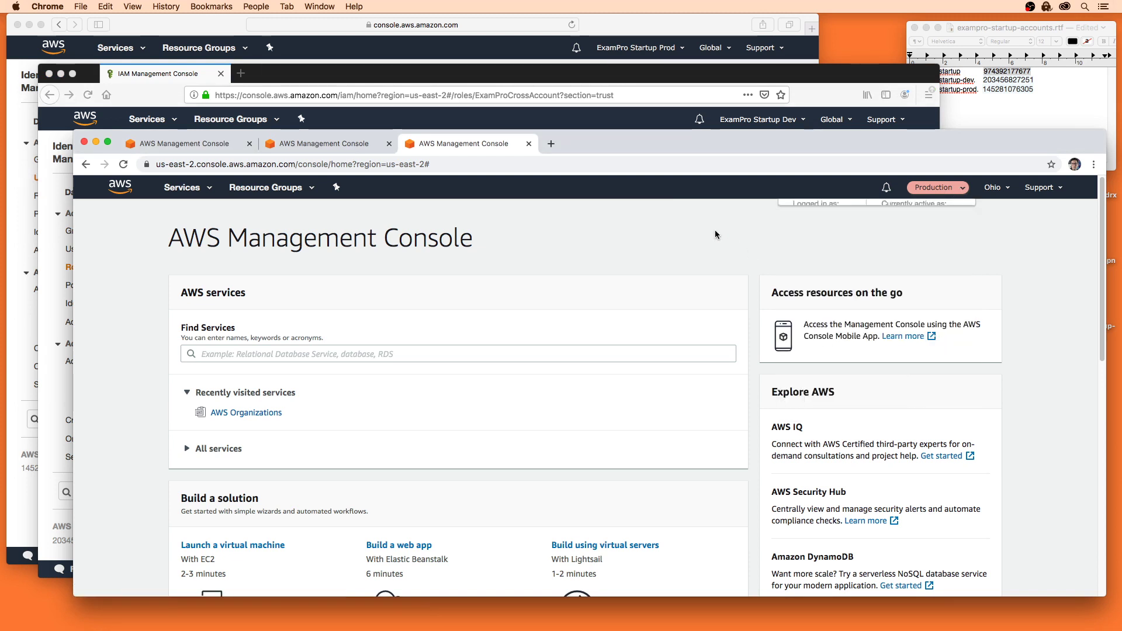